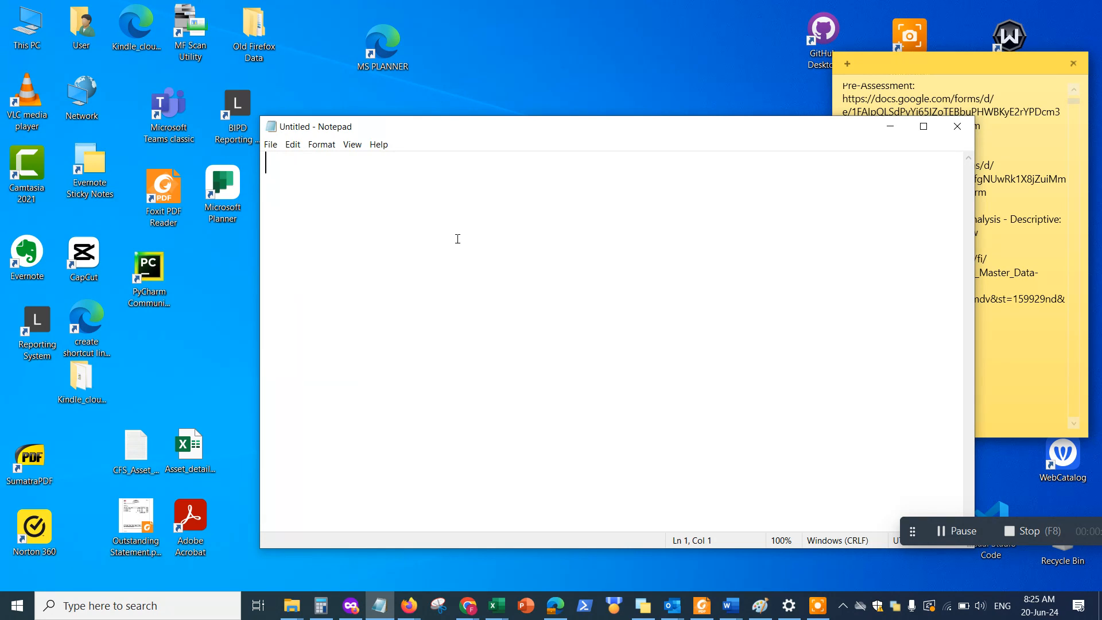
- Write the heading "How to use Microsoft planner to manage your daily workflow activities." on the second line of the empty note
{"action": "key", "text": "Return"}
{"action": "type", "text": "How to use Micr"}
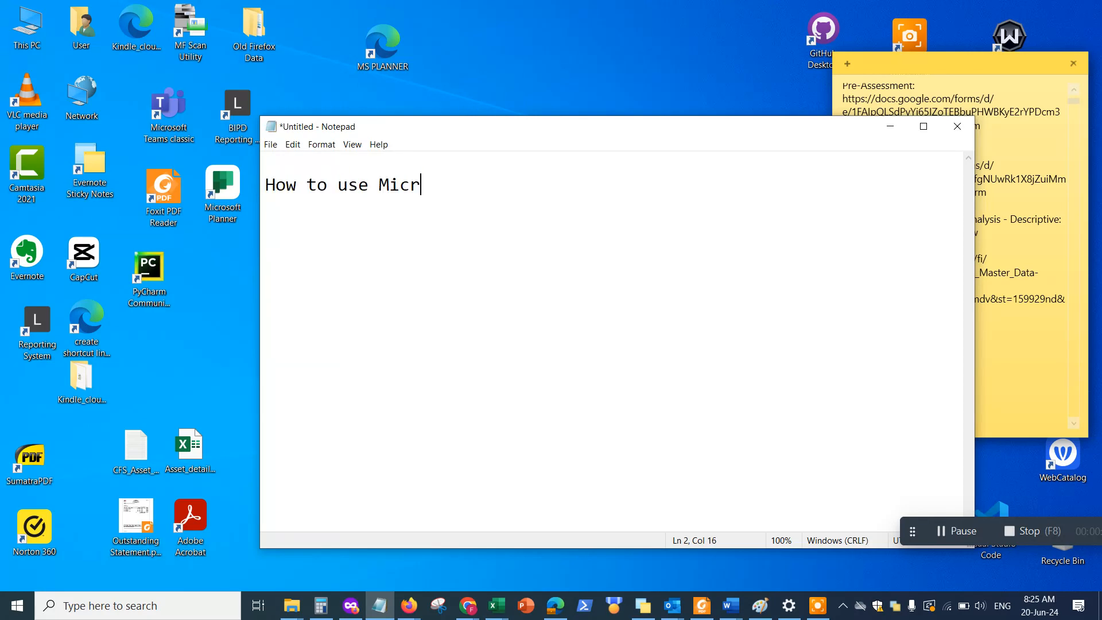
{"action": "type", "text": "osoft planner to manag"}
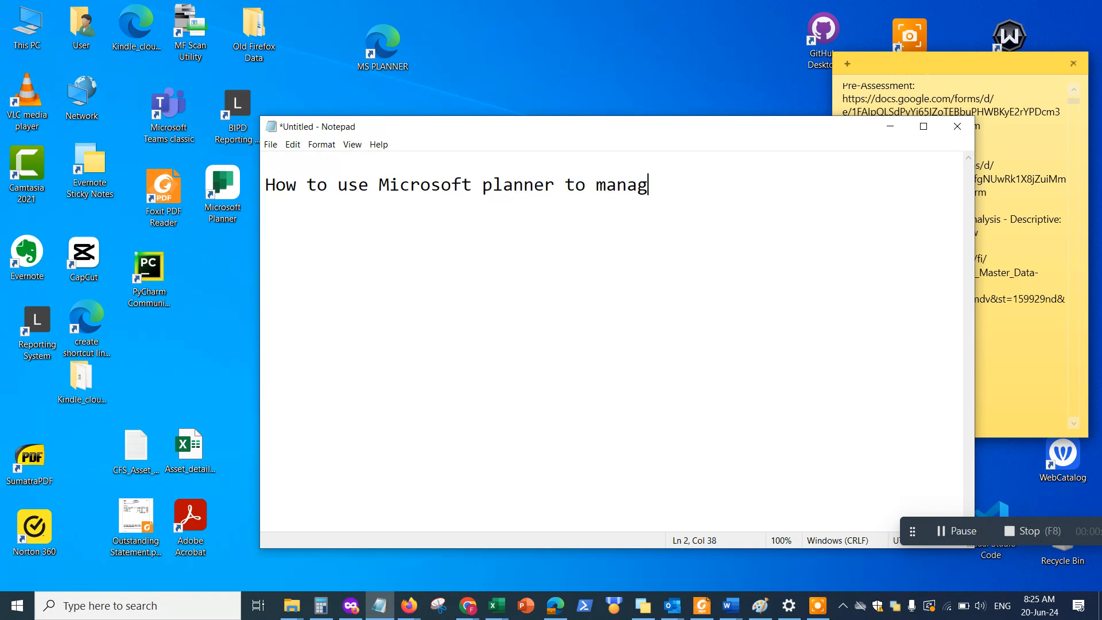
{"action": "type", "text": "e your dail"}
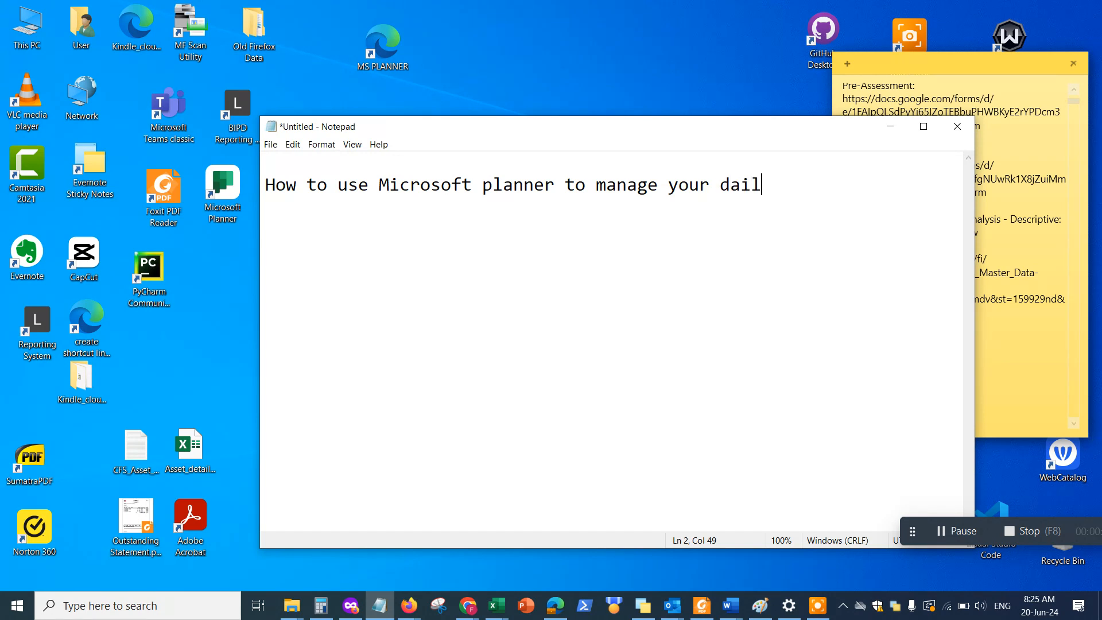
{"action": "type", "text": "y workflow "}
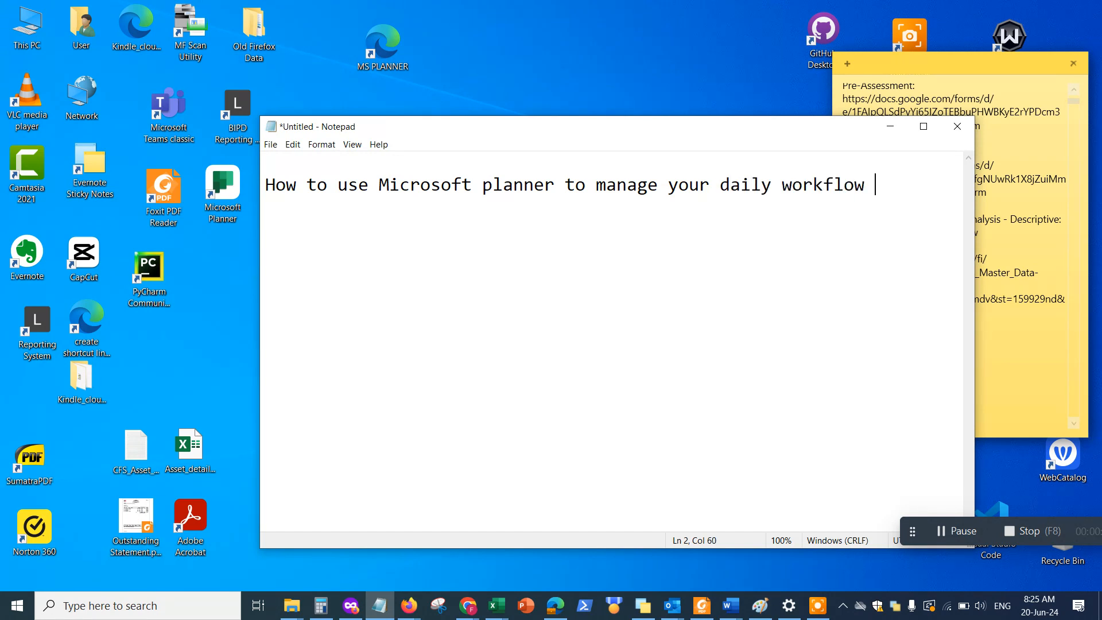
{"action": "type", "text": "activities.  "}
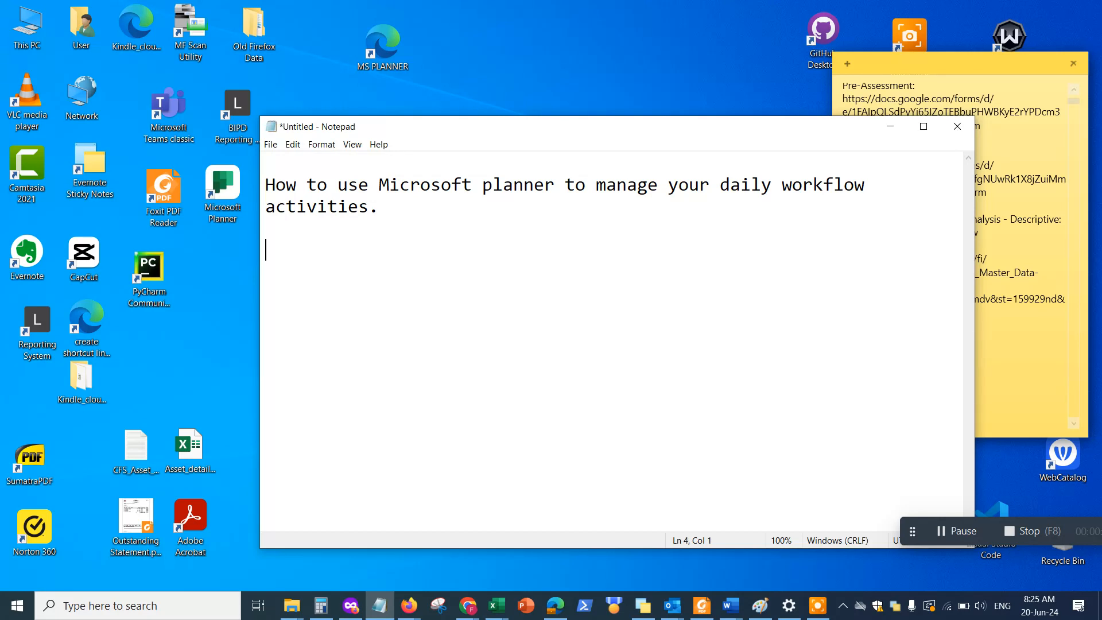
- Below the heading, write the sentence "Microsoft planner is an online tool that is designed to manage your daily workflows."
{"action": "type", "text": "M"}
{"action": "type", "text": "icroso"}
{"action": "type", "text": "ft p"}
{"action": "key", "text": "BackSpace"}
{"action": "type", "text": "t plan"}
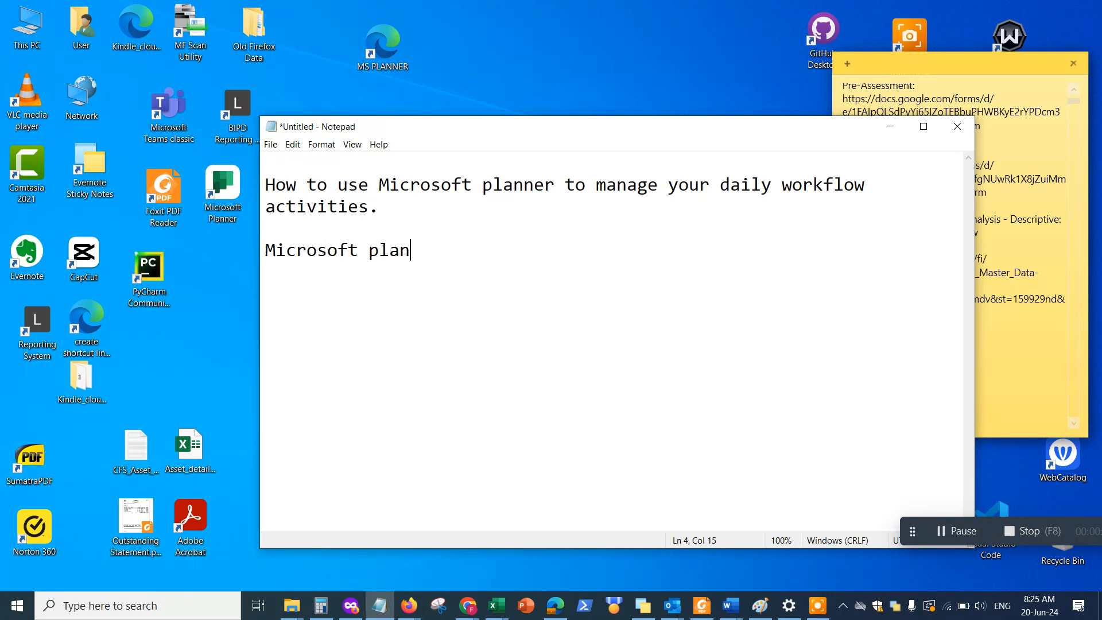
{"action": "type", "text": "ner is an onlin"}
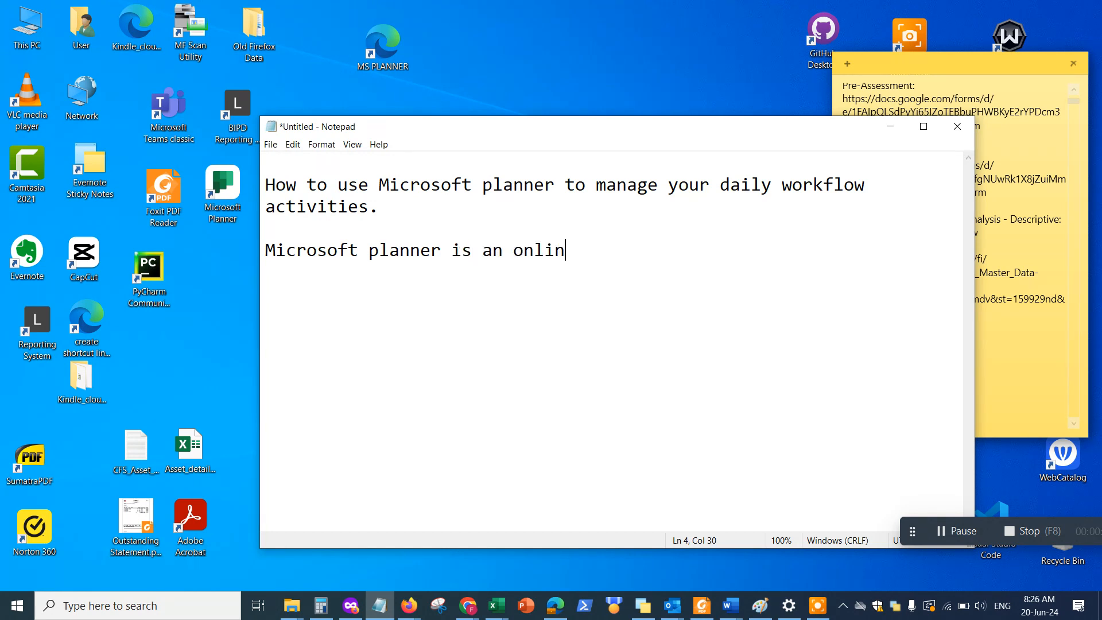
{"action": "type", "text": "e tool that"}
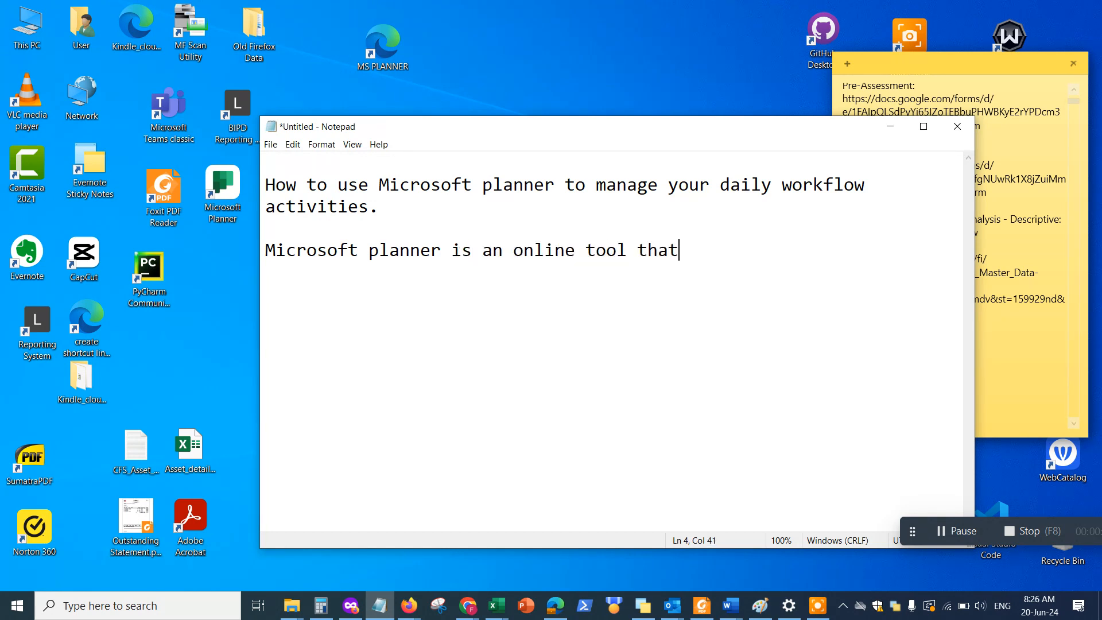
{"action": "type", "text": " is deisgn"}
{"action": "key", "text": "BackSpace"}
{"action": "key", "text": "BackSpace"}
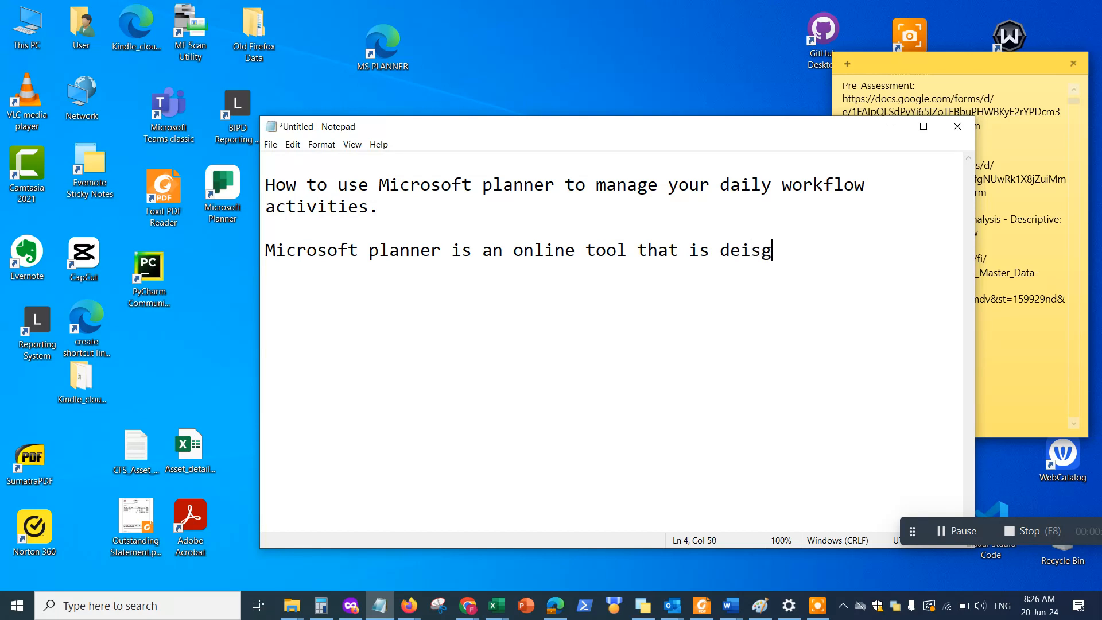
{"action": "type", "text": "ing"}
{"action": "key", "text": "BackSpace"}
{"action": "key", "text": "BackSpace"}
{"action": "type", "text": "gned to"}
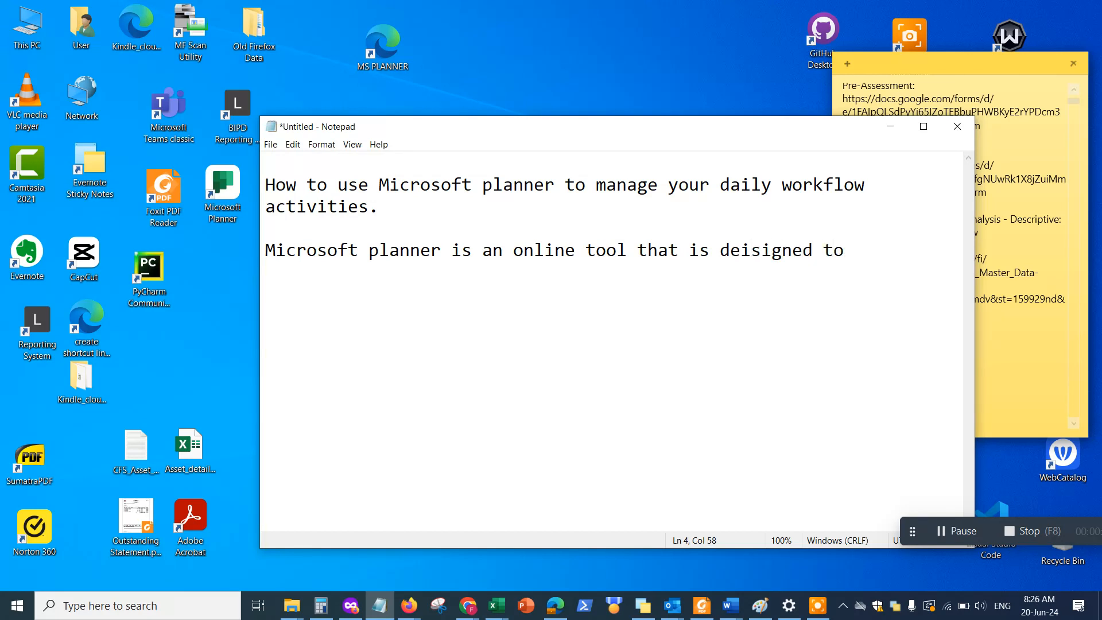
{"action": "key", "text": "BackSpace"}
{"action": "key", "text": "BackSpace"}
{"action": "key", "text": "BackSpace"}
{"action": "key", "text": "BackSpace"}
{"action": "key", "text": "BackSpace"}
{"action": "key", "text": "BackSpace"}
{"action": "key", "text": "BackSpace"}
{"action": "key", "text": "BackSpace"}
{"action": "key", "text": "BackSpace"}
{"action": "key", "text": "BackSpace"}
{"action": "key", "text": "BackSpace"}
{"action": "type", "text": "s"}
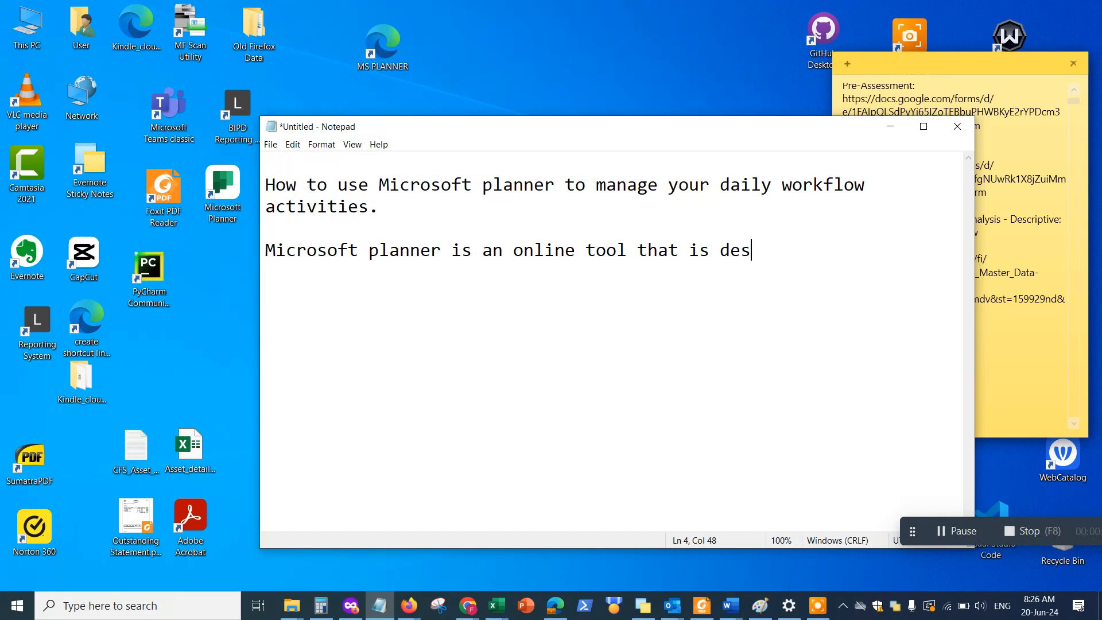
{"action": "type", "text": "ig"}
{"action": "key", "text": "BackSpace"}
{"action": "type", "text": "gned to manage"}
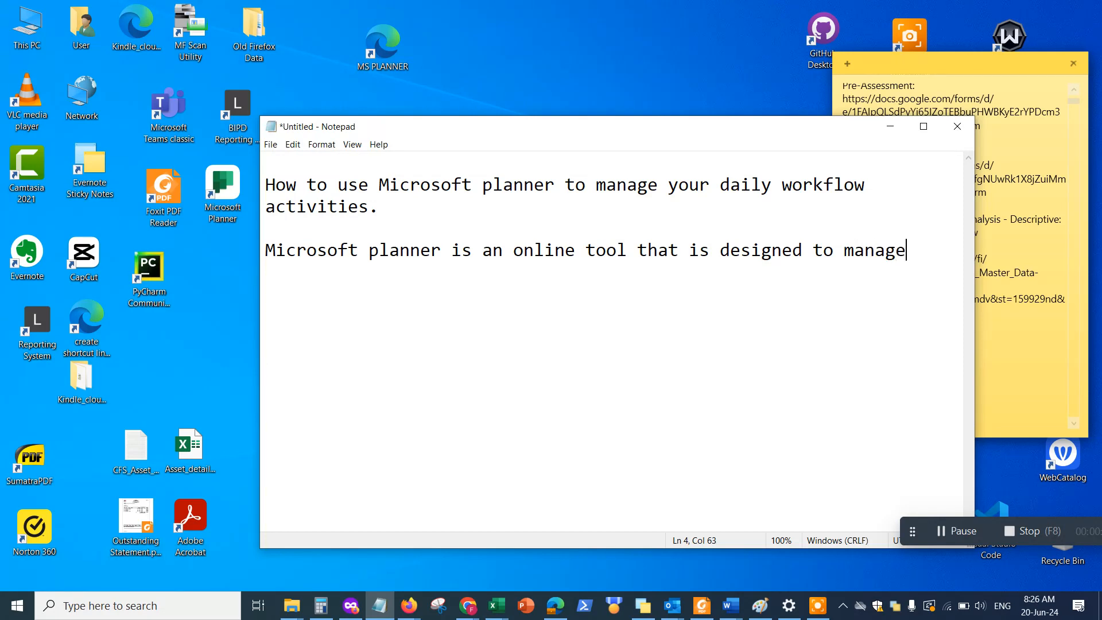
{"action": "type", "text": " your daily work"}
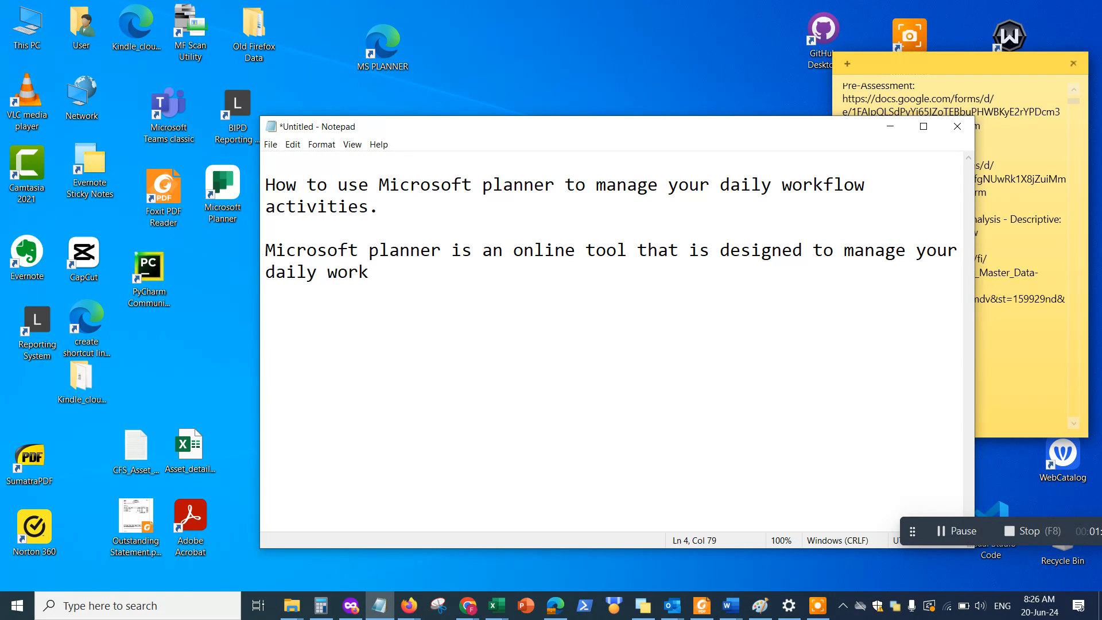
{"action": "type", "text": "flows  - Mana"}
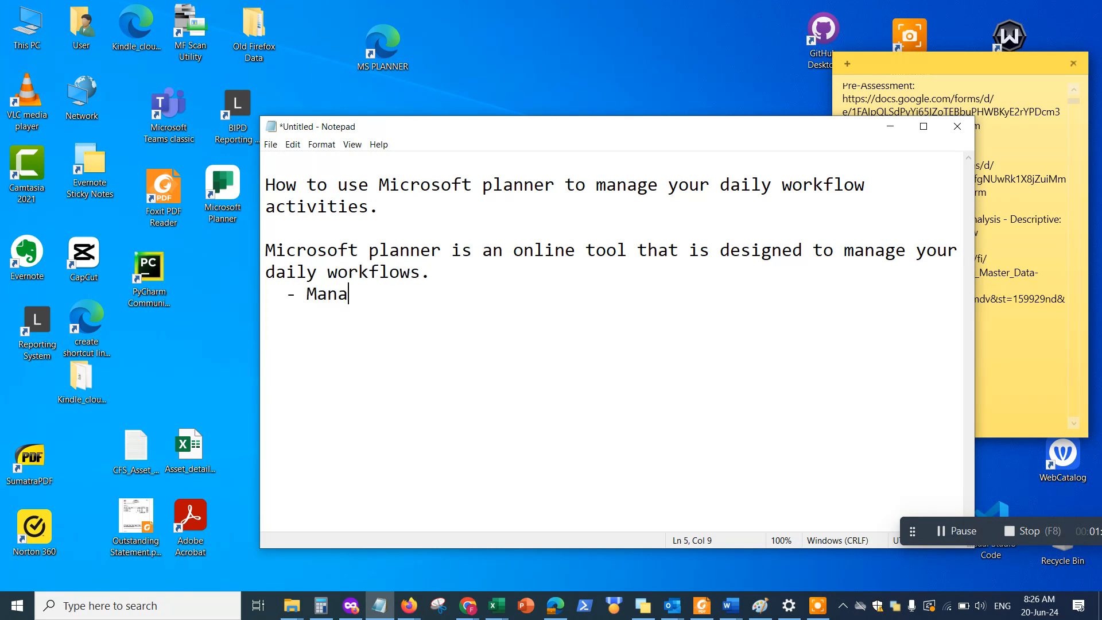
- Complete the first indented dash item under the description as "Manage tasks assigned to you"
{"action": "type", "text": "gem"}
{"action": "key", "text": "BackSpace"}
{"action": "type", "text": "t"}
{"action": "key", "text": "BackSpace"}
{"action": "type", "text": "tasks assigned"}
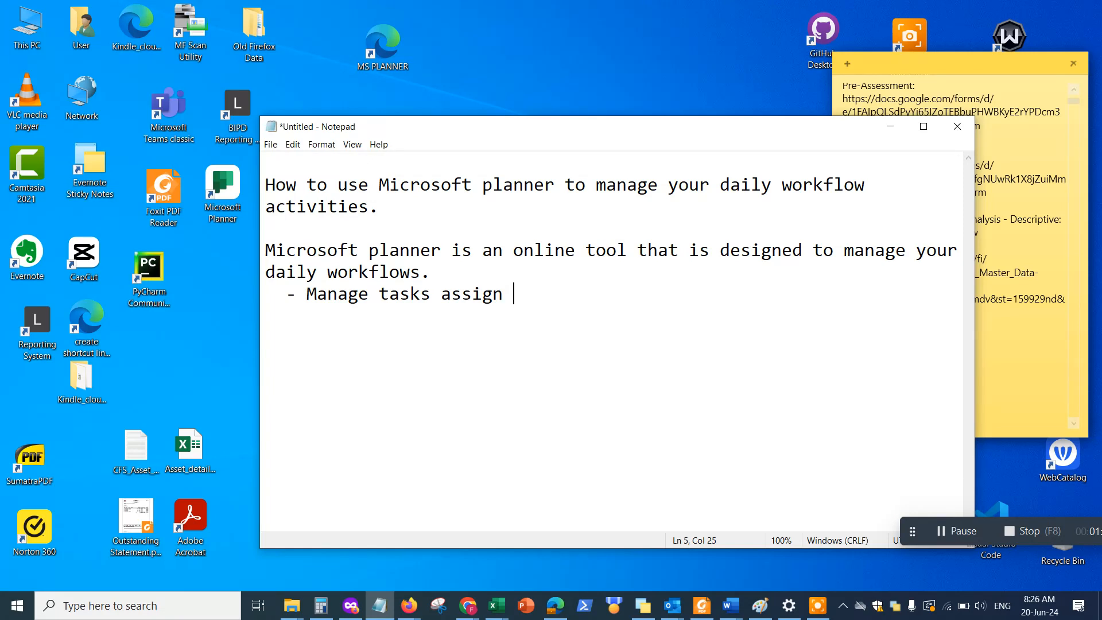
{"action": "key", "text": "BackSpace"}
{"action": "type", "text": "ed to yopu"}
{"action": "key", "text": "BackSpace"}
{"action": "key", "text": "BackSpace"}
{"action": "type", "text": "u"}
- Add the dash item "Create new tasks to your team members or department members" to the list
{"action": "type", "text": " - Create t"}
{"action": "key", "text": "BackSpace"}
{"action": "type", "text": "ne"}
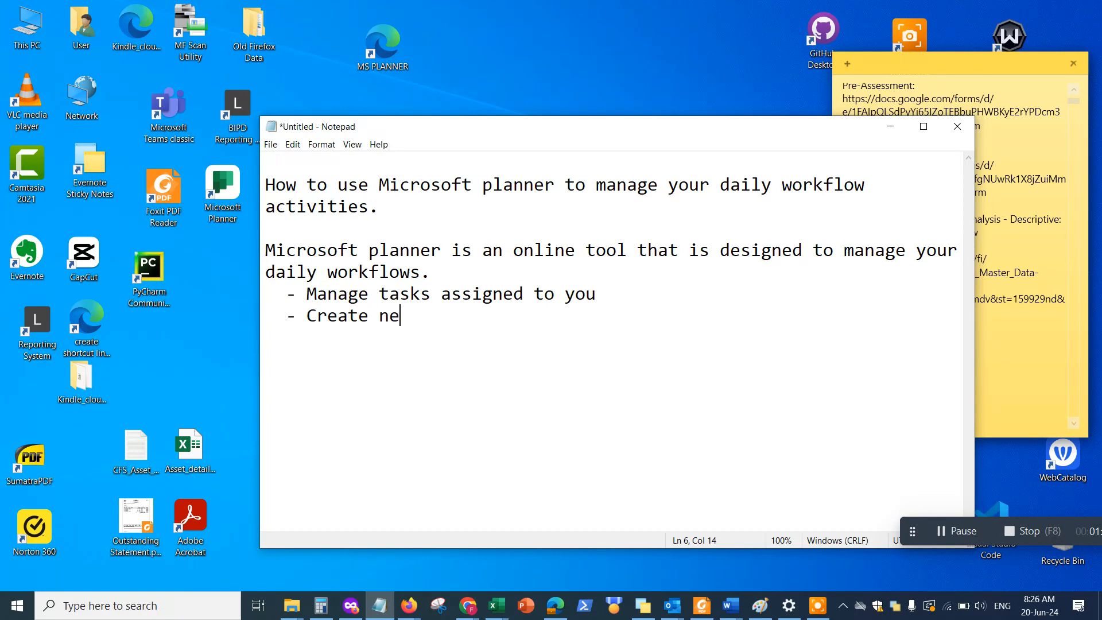
{"action": "type", "text": "w tasks to "}
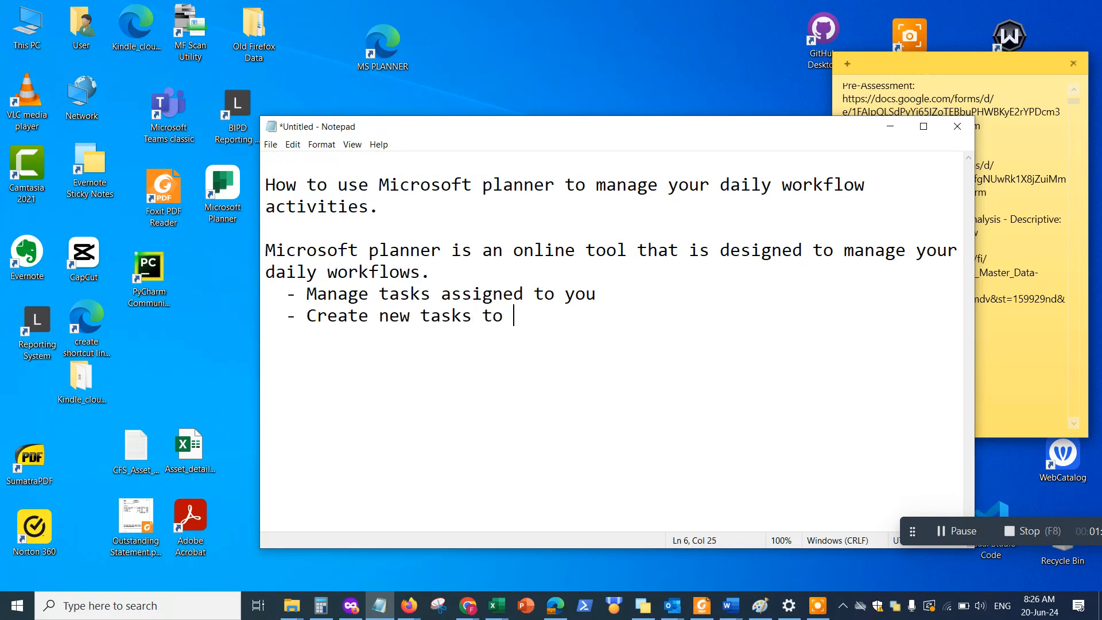
{"action": "type", "text": "your team mem"}
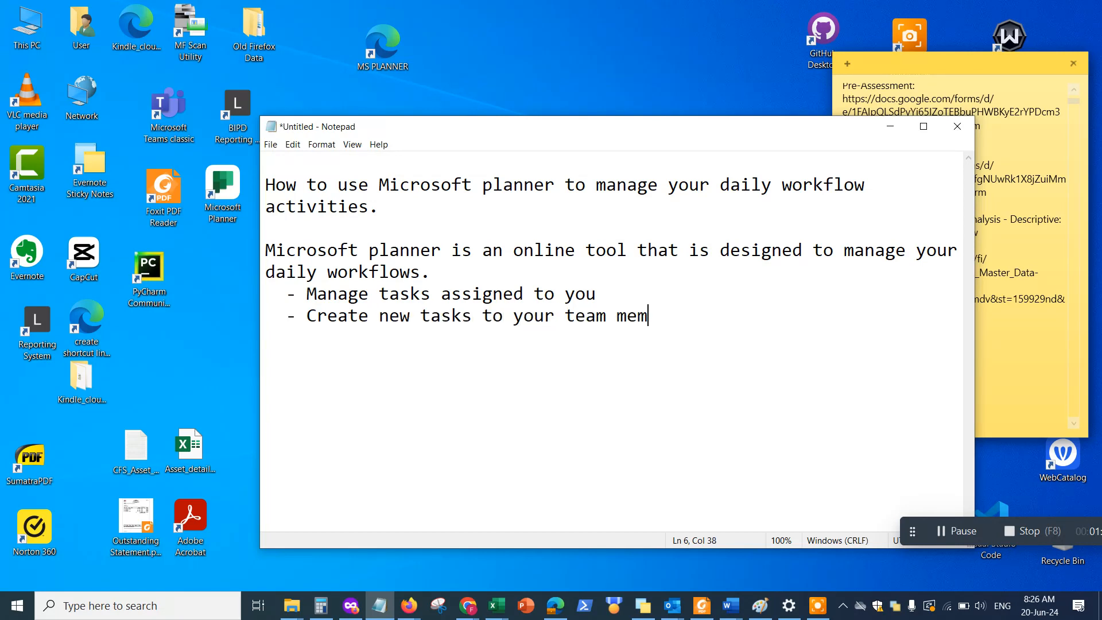
{"action": "type", "text": "bers or d"}
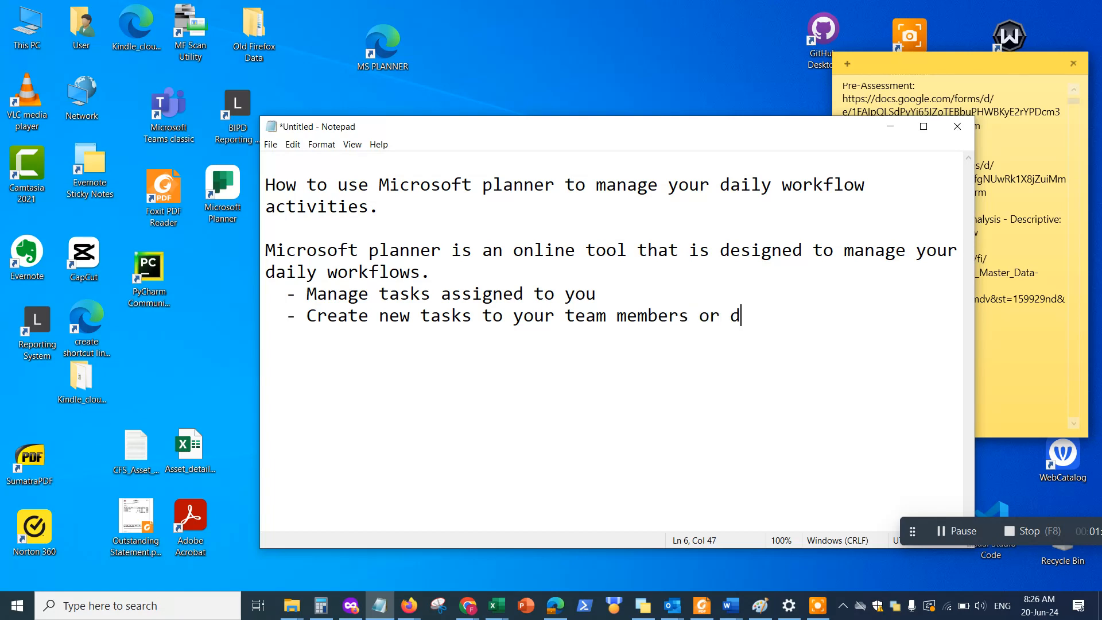
{"action": "type", "text": "epartment m"}
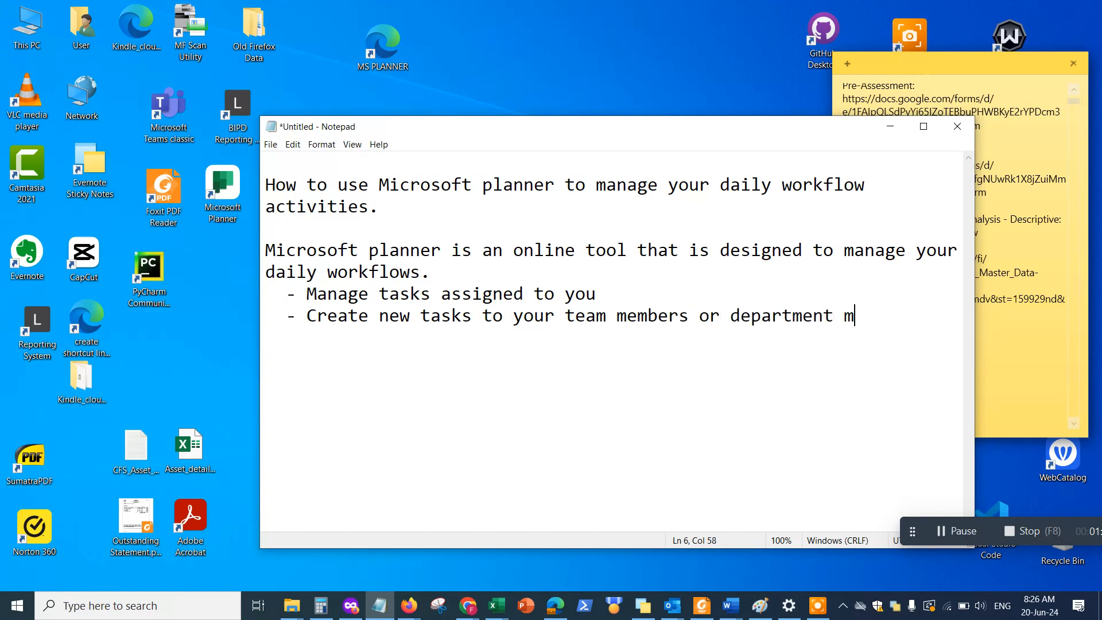
{"action": "type", "text": "embers   "}
- Add a third dash item reading "Assign deadlines to tasks" to the list
{"action": "type", "text": "- "}
{"action": "type", "text": "Assign "}
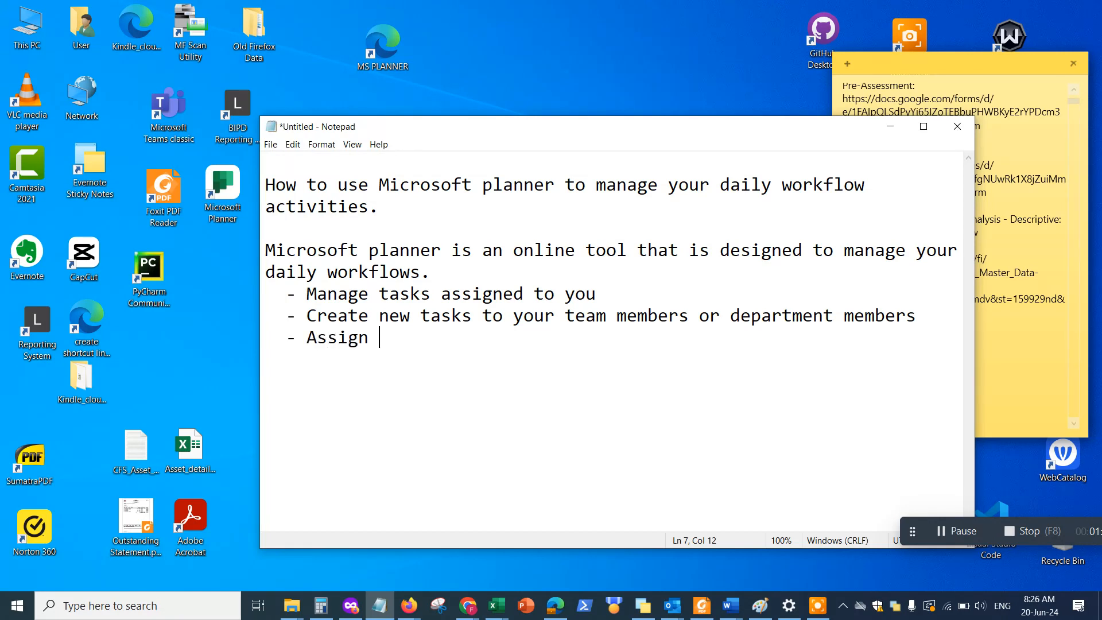
{"action": "type", "text": "deadlines and"}
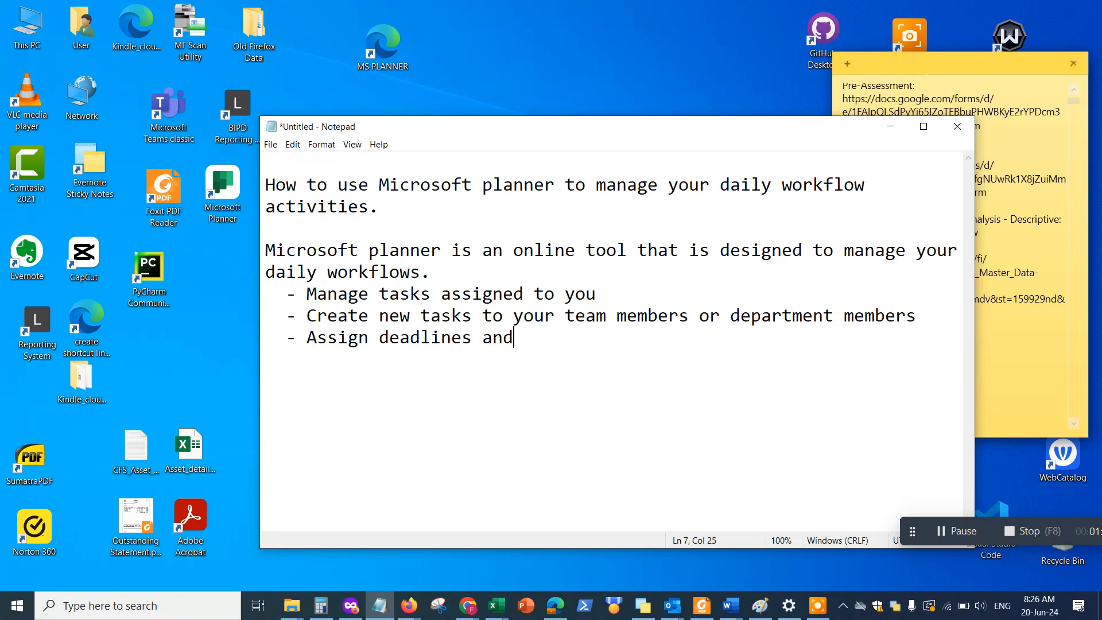
{"action": "key", "text": "BackSpace"}
{"action": "key", "text": "BackSpace"}
{"action": "key", "text": "BackSpace"}
{"action": "type", "text": "to tasks"}
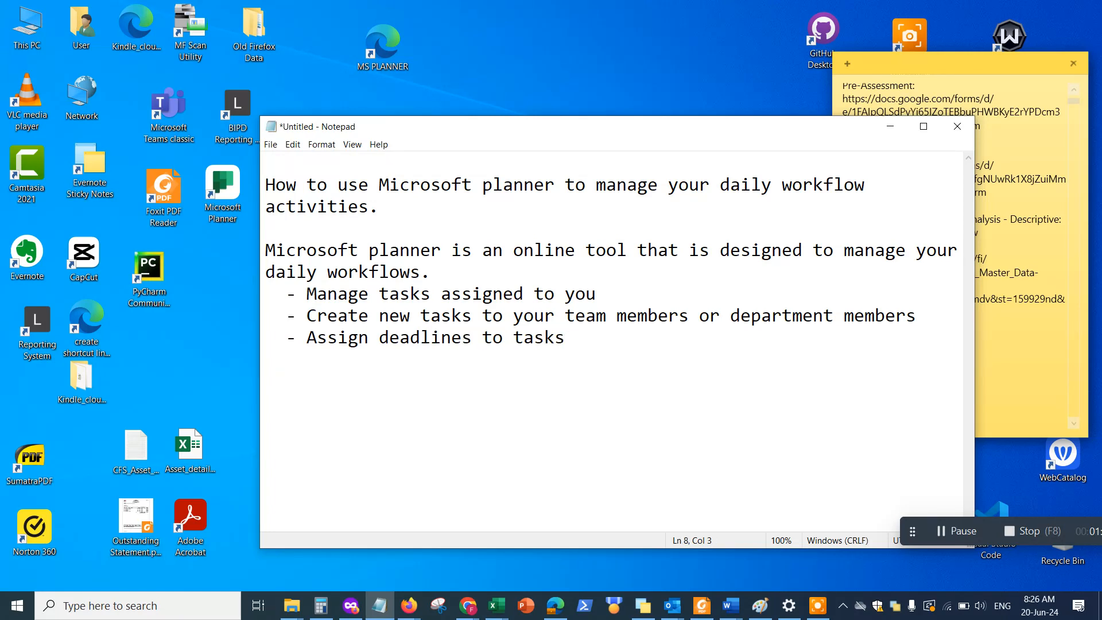
- Write the fourth dash item as "Follow up on existing tasks and their deadlines or due dates."
{"action": "type", "text": "Follow up on"}
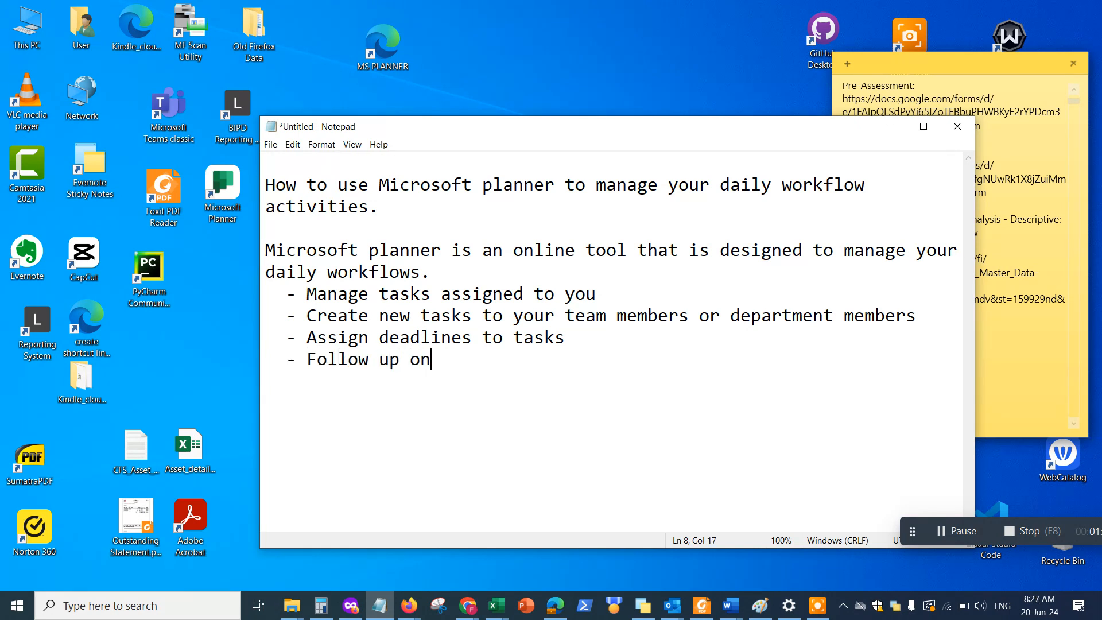
{"action": "type", "text": " existing t"}
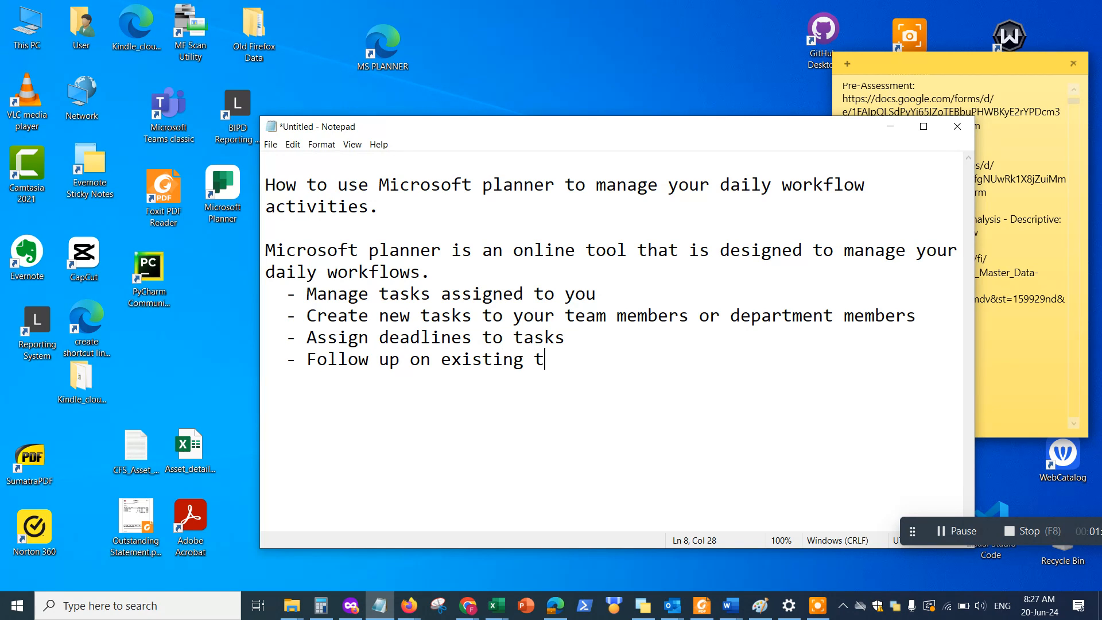
{"action": "type", "text": "asks and their deadlines"}
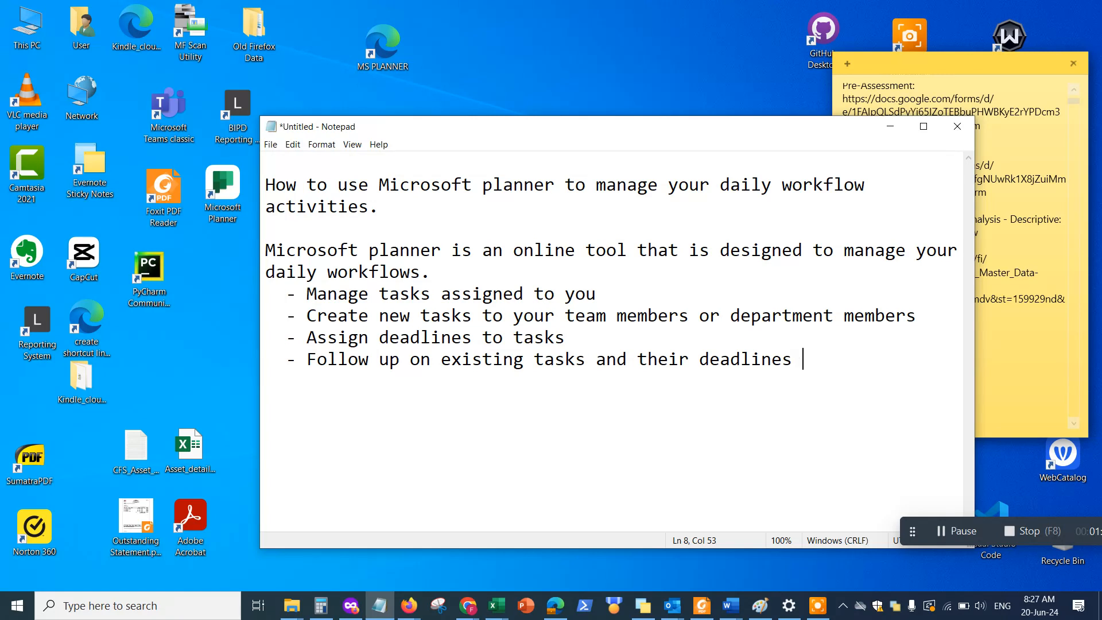
{"action": "type", "text": ".or due dates."}
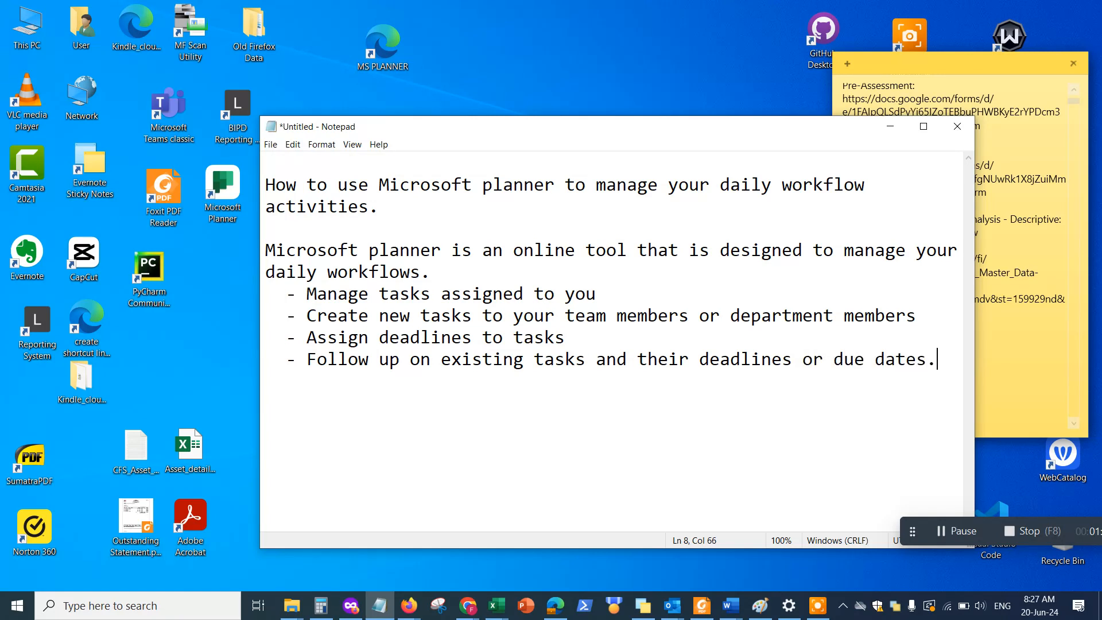
- Add the dash item "Allows you to add attachment to the tasks," and start a new line below it
{"action": "type", "text": "- Allows you to add atta"}
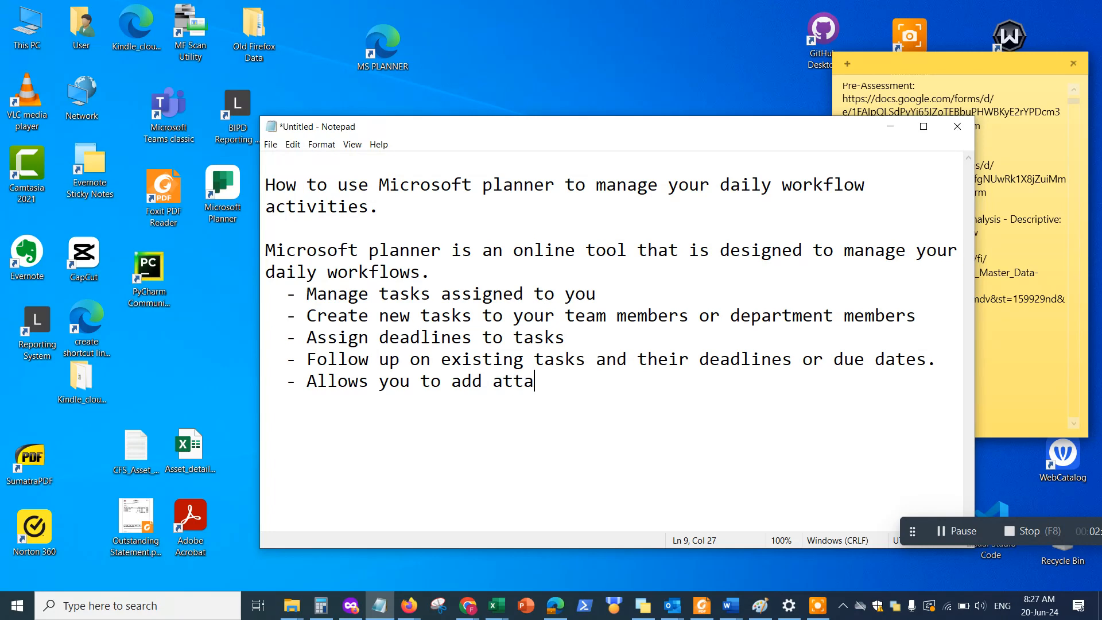
{"action": "type", "text": "chment to the tasks,"}
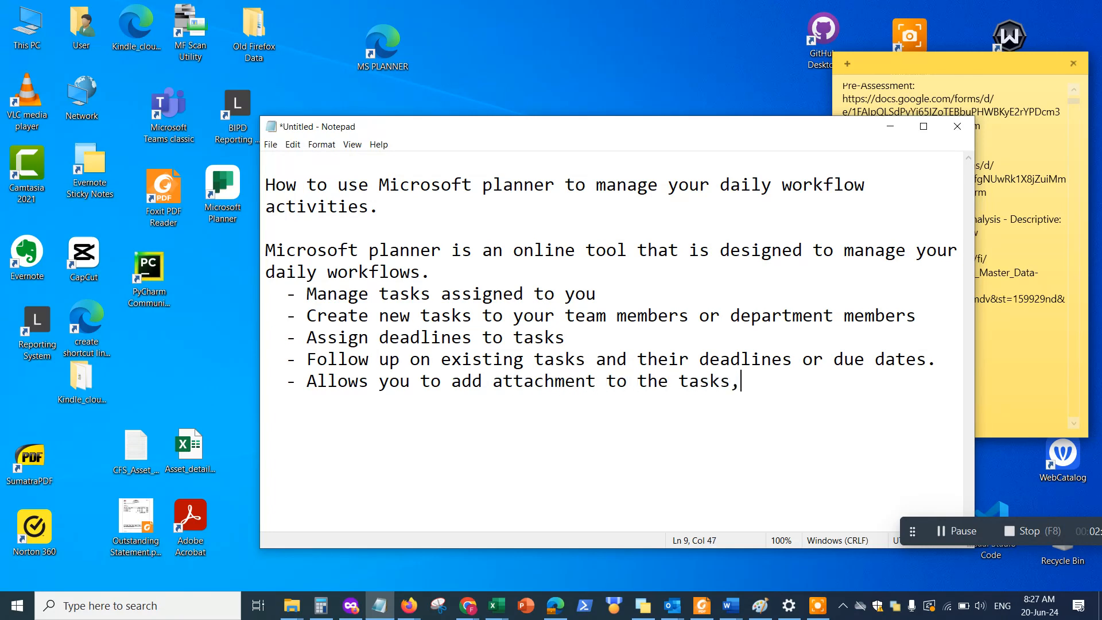
{"action": "key", "text": "Return"}
- Write the last dash item as "Supports adding comments to your tasks which are assigned to your team members."
{"action": "type", "text": "- Suppor"}
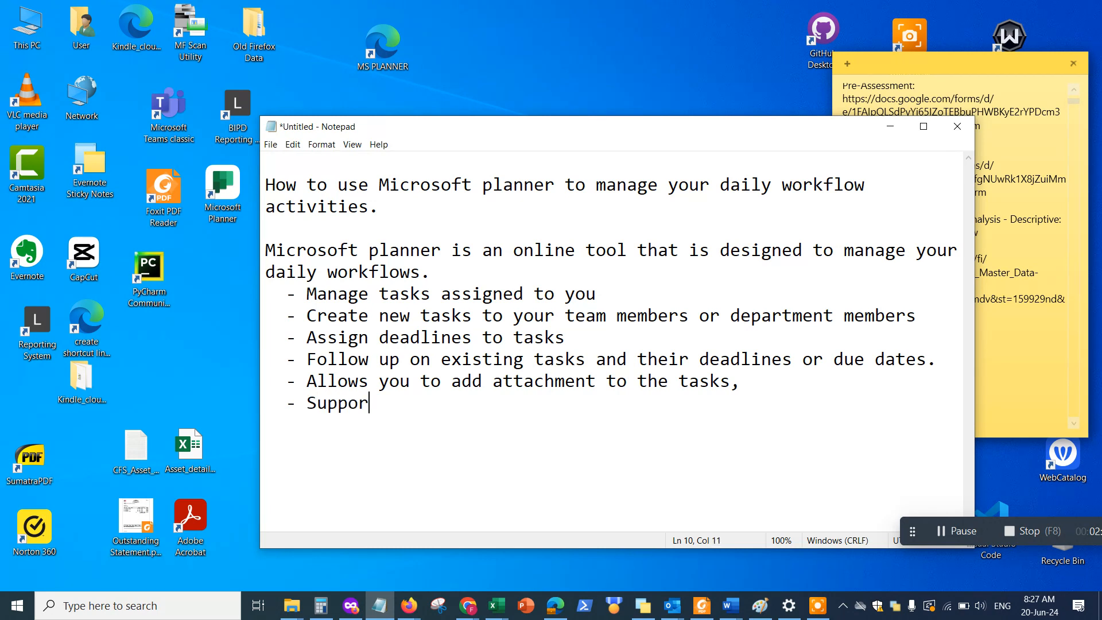
{"action": "type", "text": "ts adding comments t"}
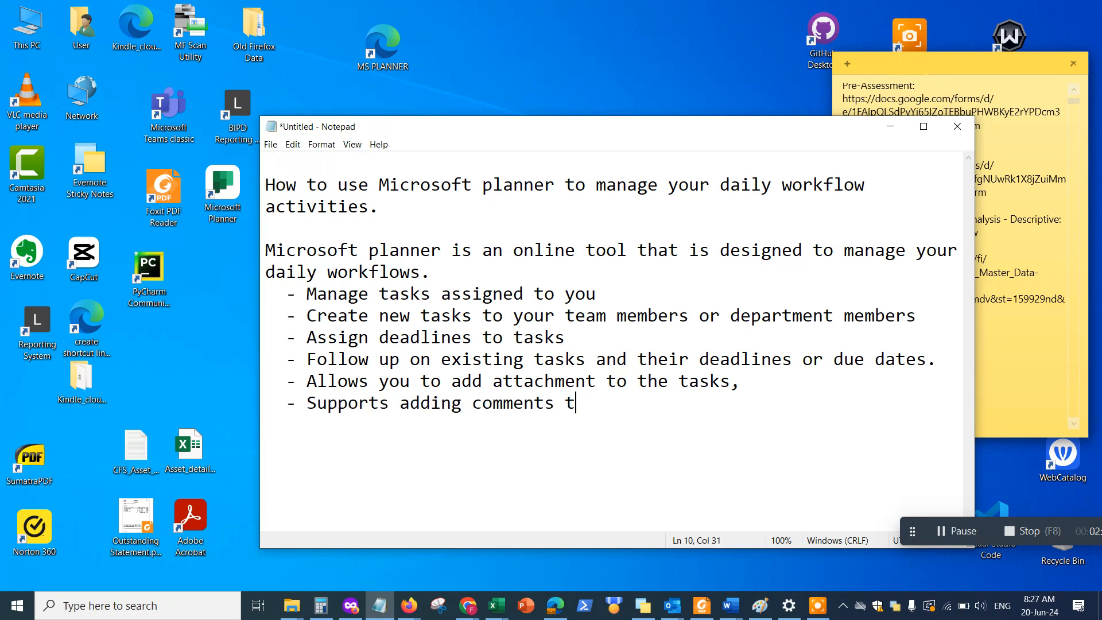
{"action": "type", "text": "o your tasks "}
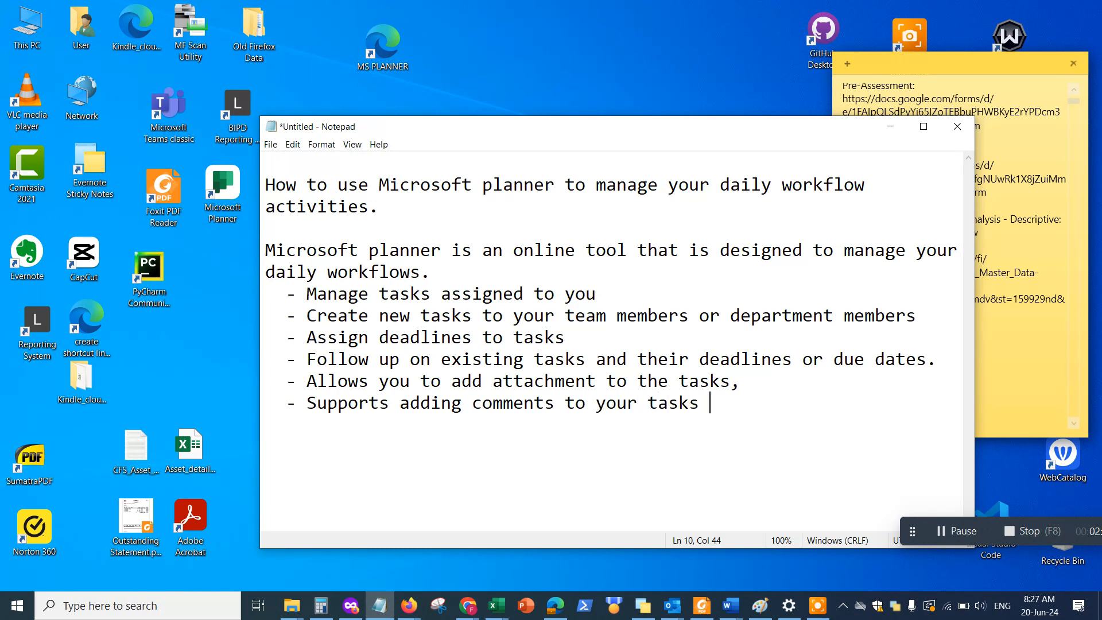
{"action": "type", "text": "which are assig"}
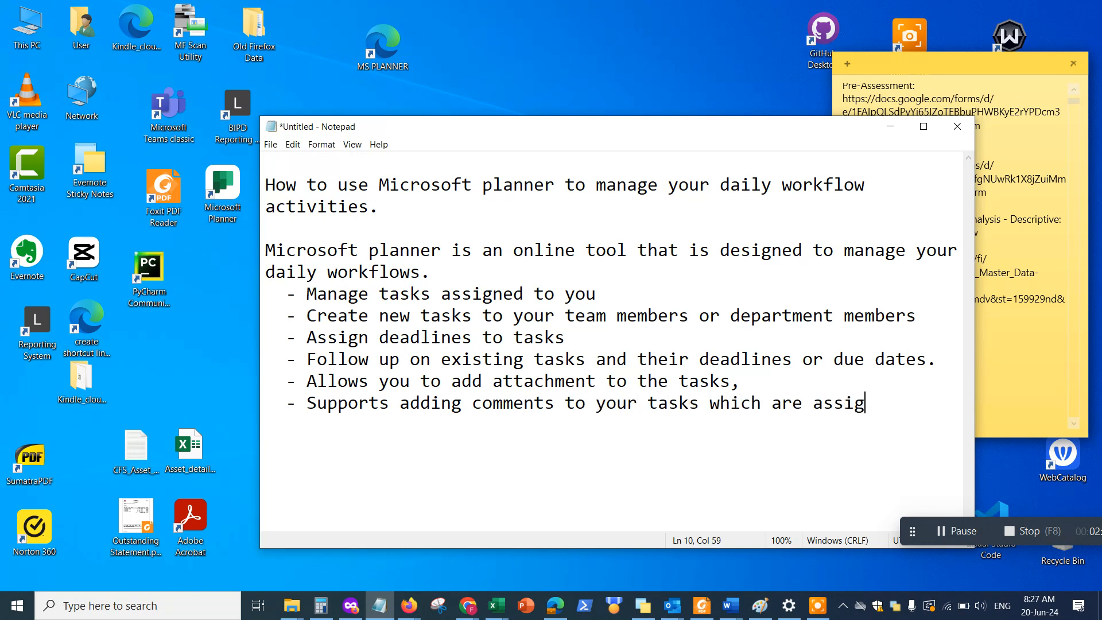
{"action": "type", "text": "ned to your team members."}
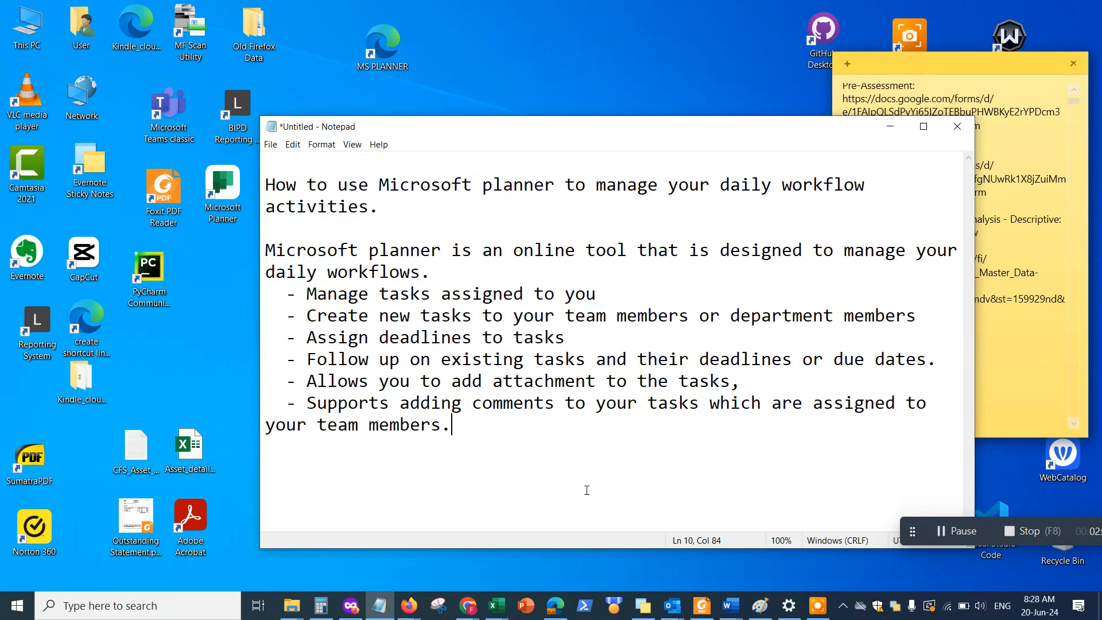
- Switch to the Edge browser window with the Microsoft Planner hub
{"action": "left_click", "coordinate": [555, 604]}
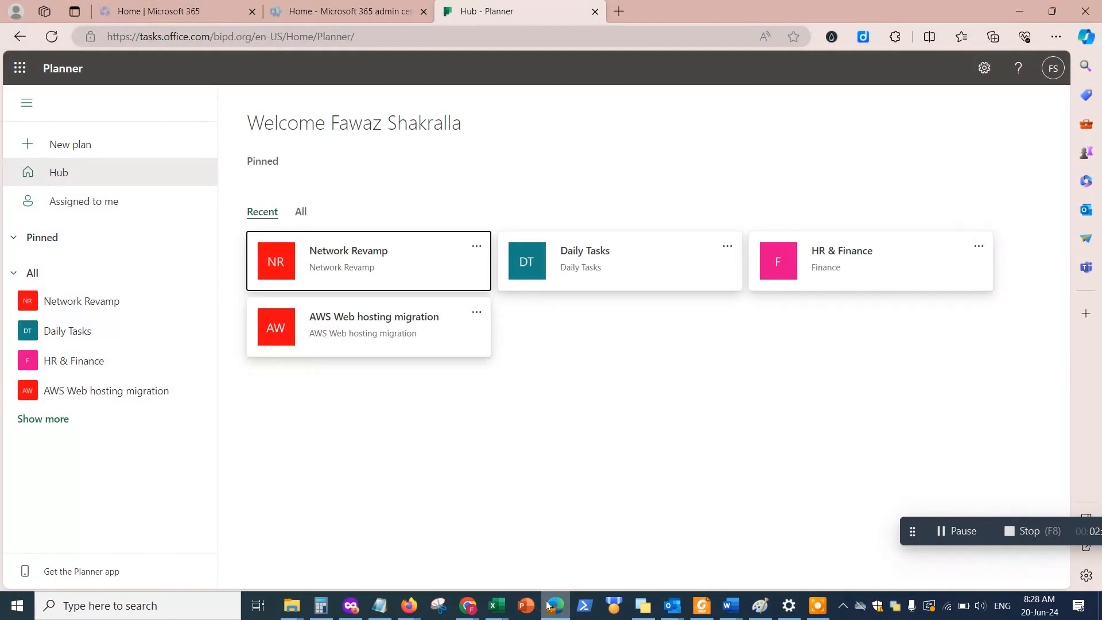
- Open tasks.office.com in a new browser tab
{"action": "left_click", "coordinate": [619, 10]}
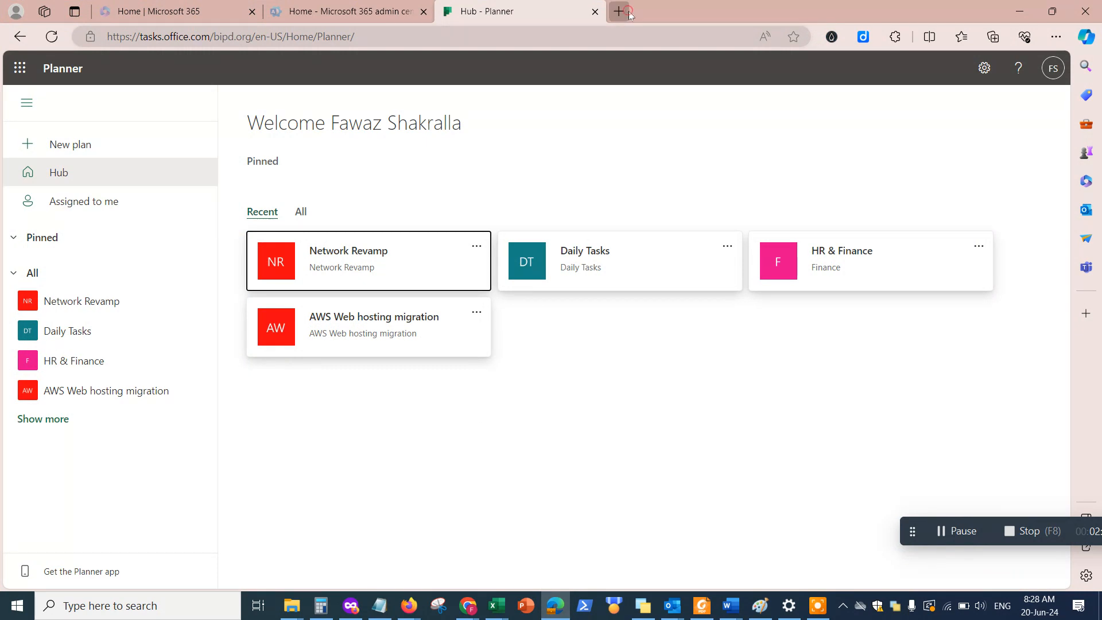
{"action": "type", "text": "tasks.office.com"}
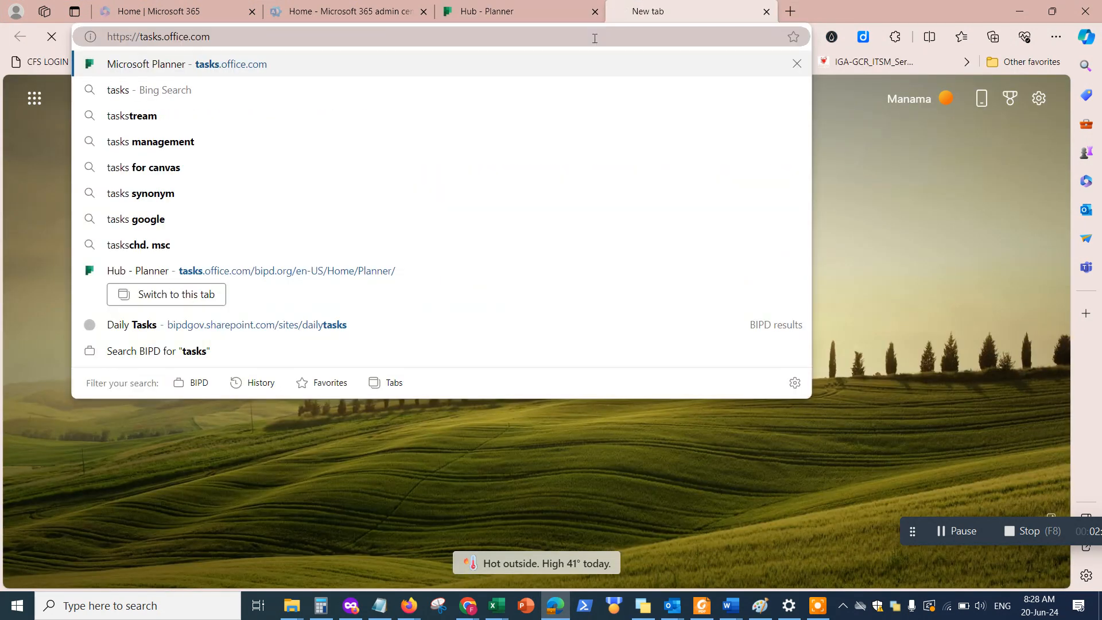
{"action": "key", "text": "Return"}
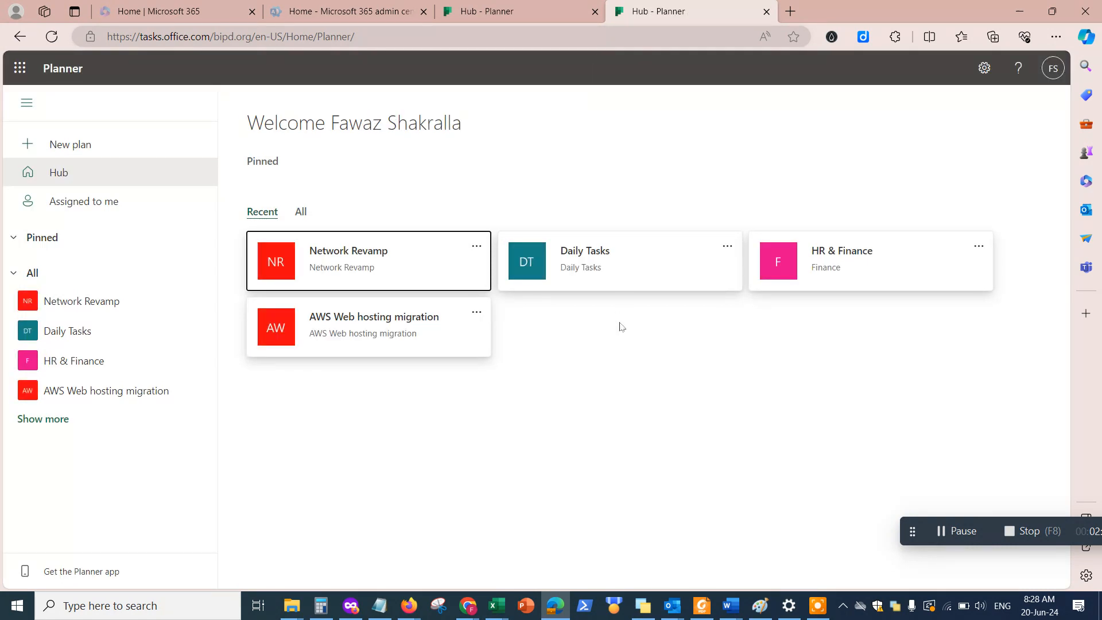
- Enter the address tasks.office.com again in the same tab to reload the Planner hub
{"action": "left_click", "coordinate": [517, 38]}
{"action": "key", "text": "BackSpace"}
{"action": "type", "text": "tasks"}
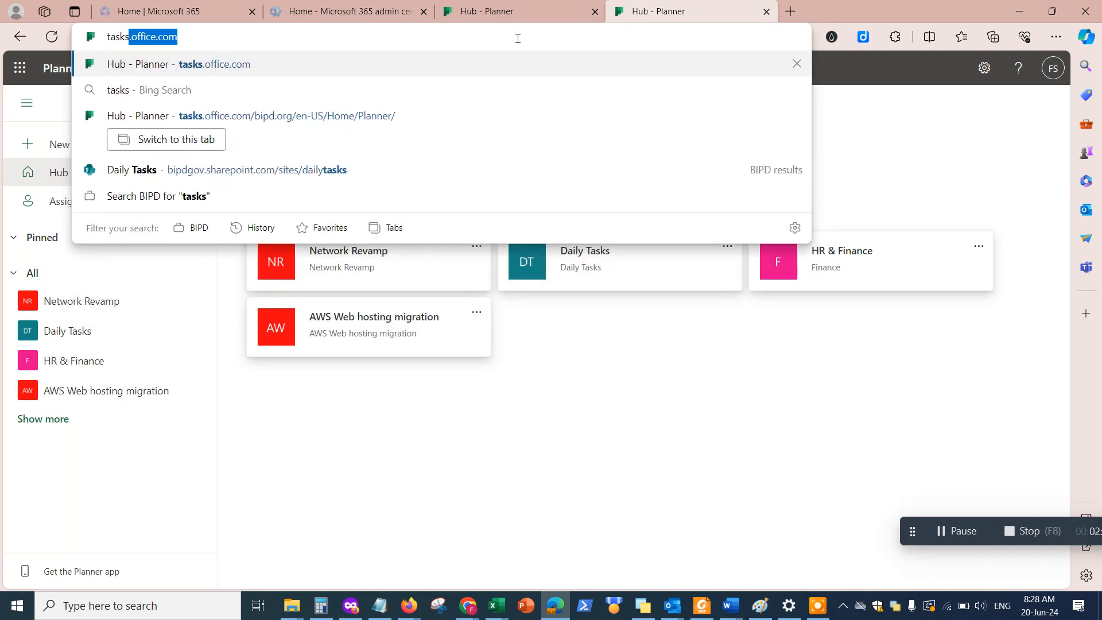
{"action": "type", "text": ".office."}
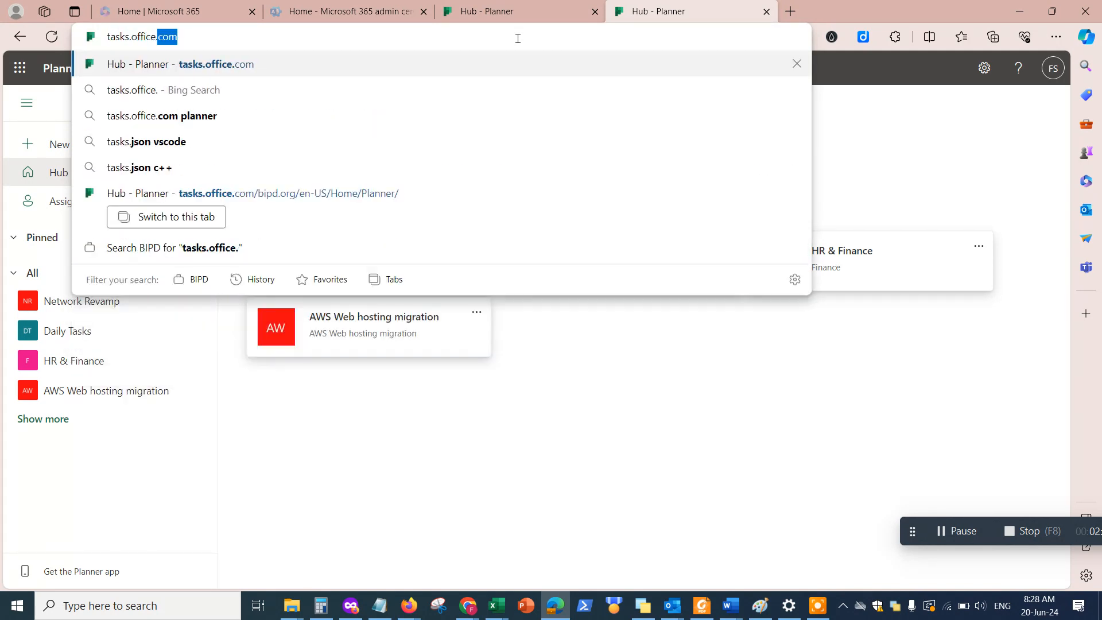
{"action": "type", "text": "com"}
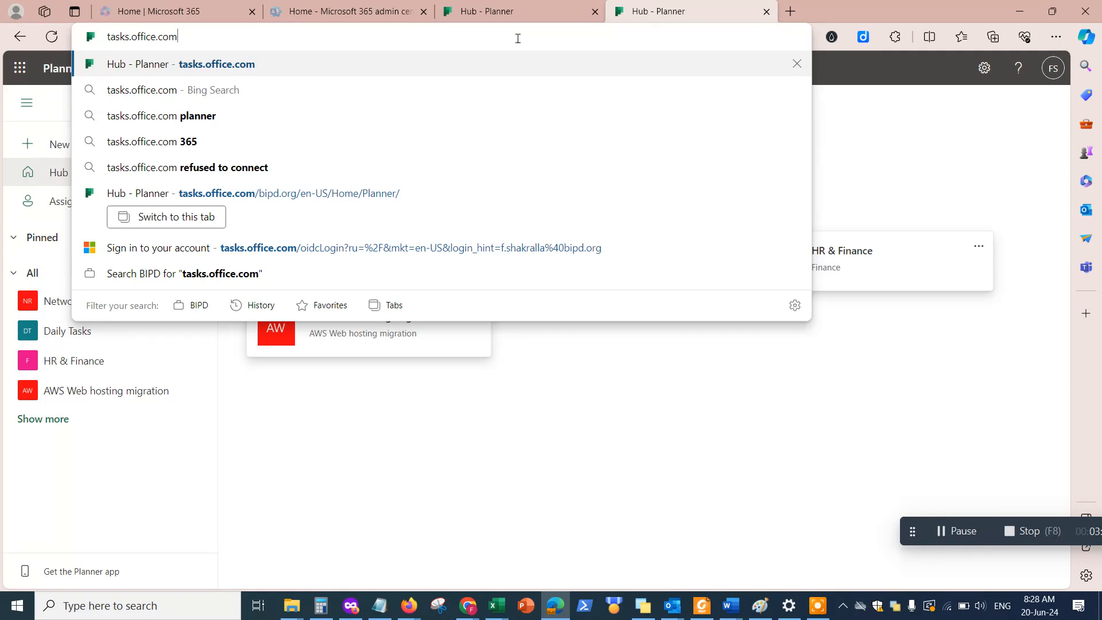
{"action": "key", "text": "Return"}
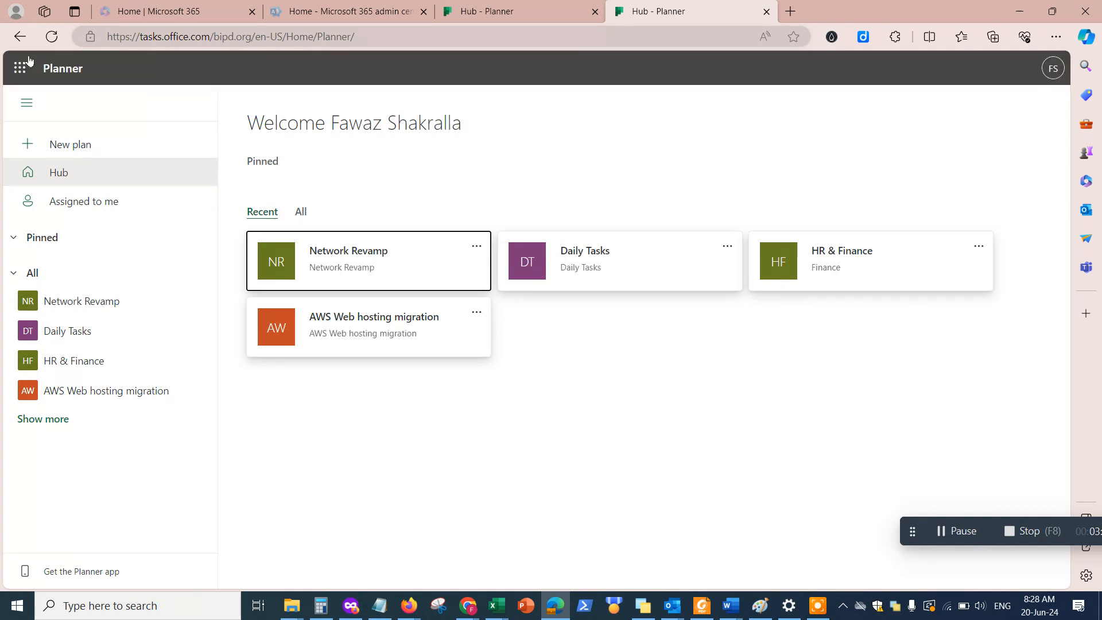
- View Planner among the Microsoft 365 apps in the app launcher, and close the launcher
{"action": "left_click", "coordinate": [20, 68]}
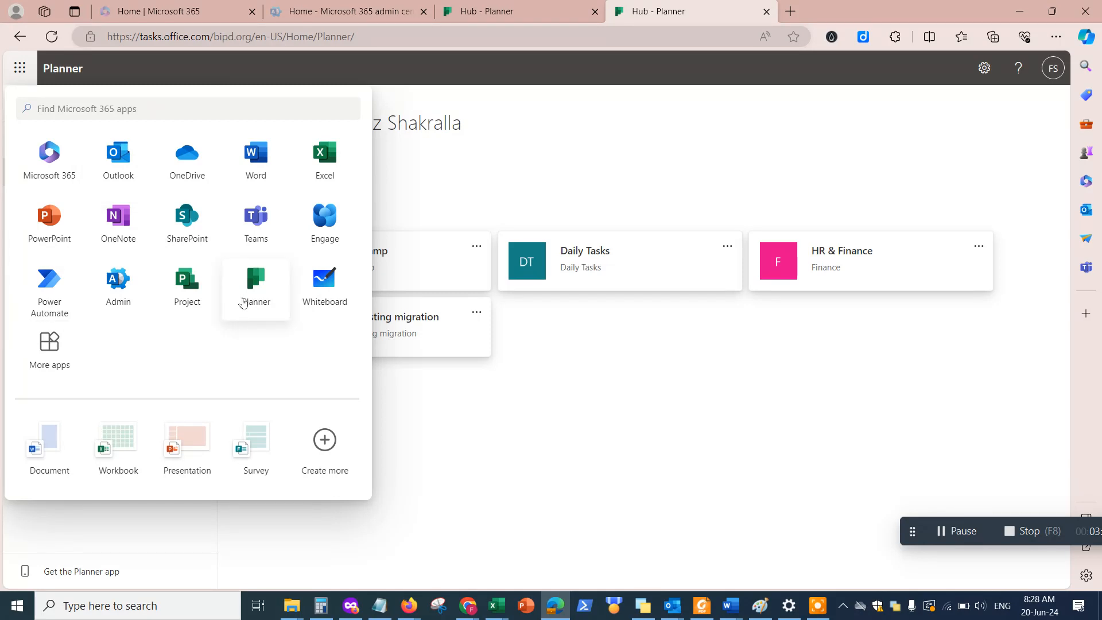
{"action": "left_click", "coordinate": [538, 445]}
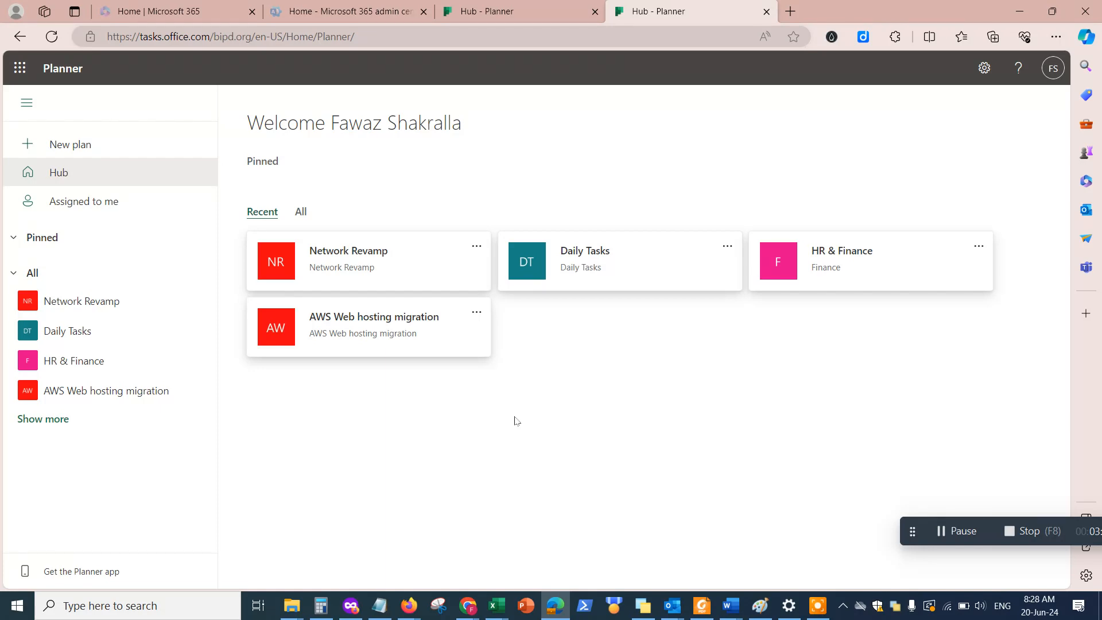
{"action": "left_click", "coordinate": [914, 534]}
{"action": "left_click_drag", "start_coordinate": [914, 535], "coordinate": [979, 552]}
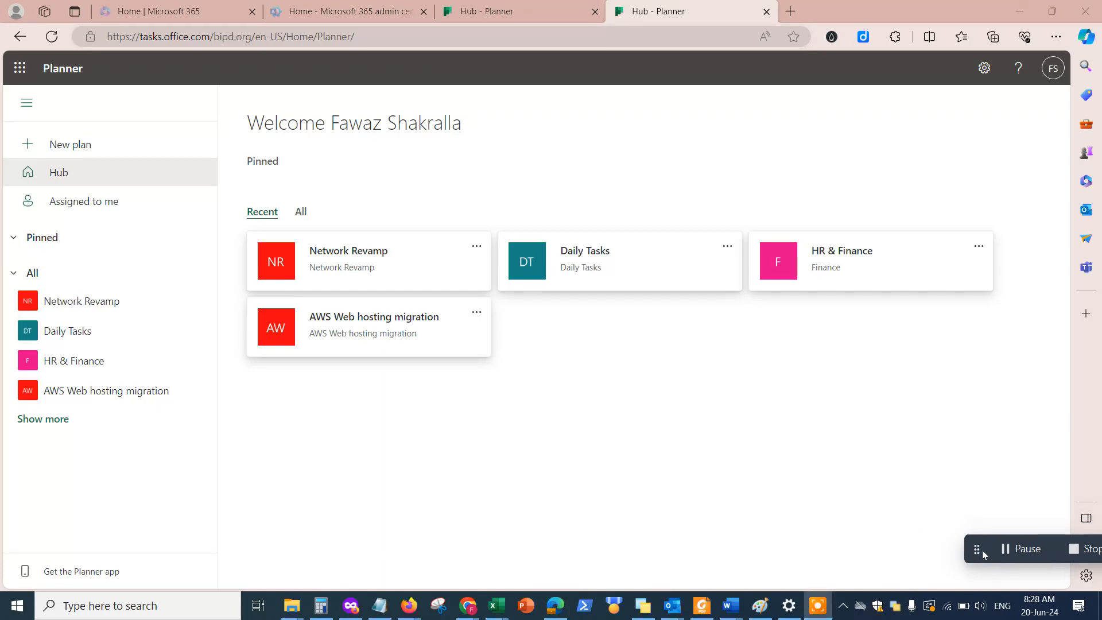
- Switch to the Notepad note and write the heading "Option1 1:" below the existing list
{"action": "left_click", "coordinate": [379, 606]}
{"action": "left_click", "coordinate": [433, 452]}
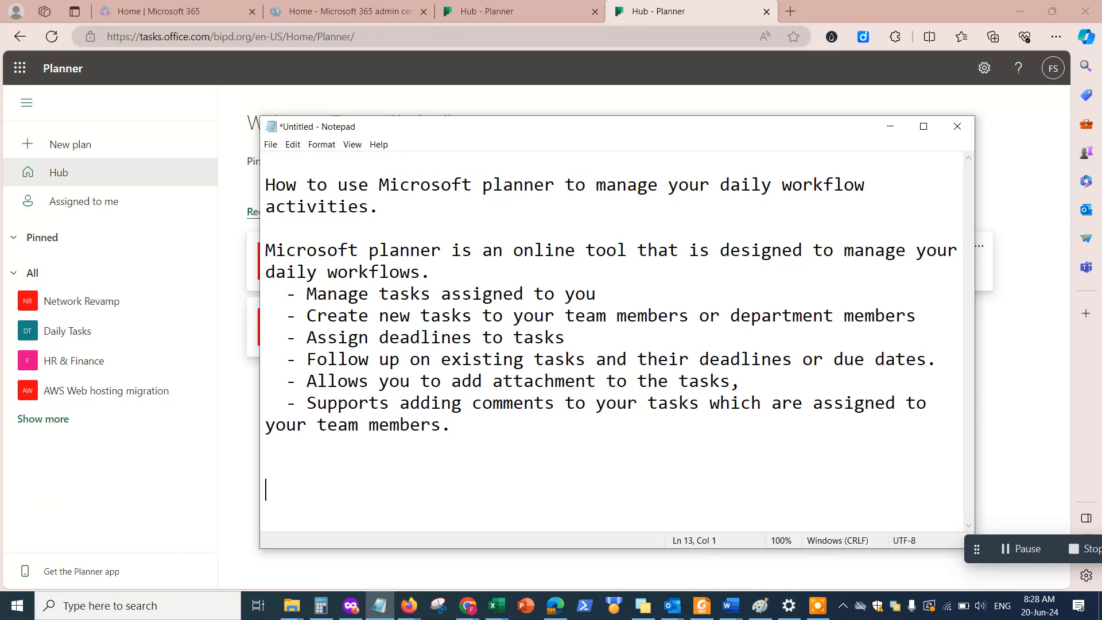
{"action": "type", "text": "Options"}
{"action": "key", "text": "BackSpace"}
{"action": "key", "text": "BackSpace"}
{"action": "key", "text": "BackSpace"}
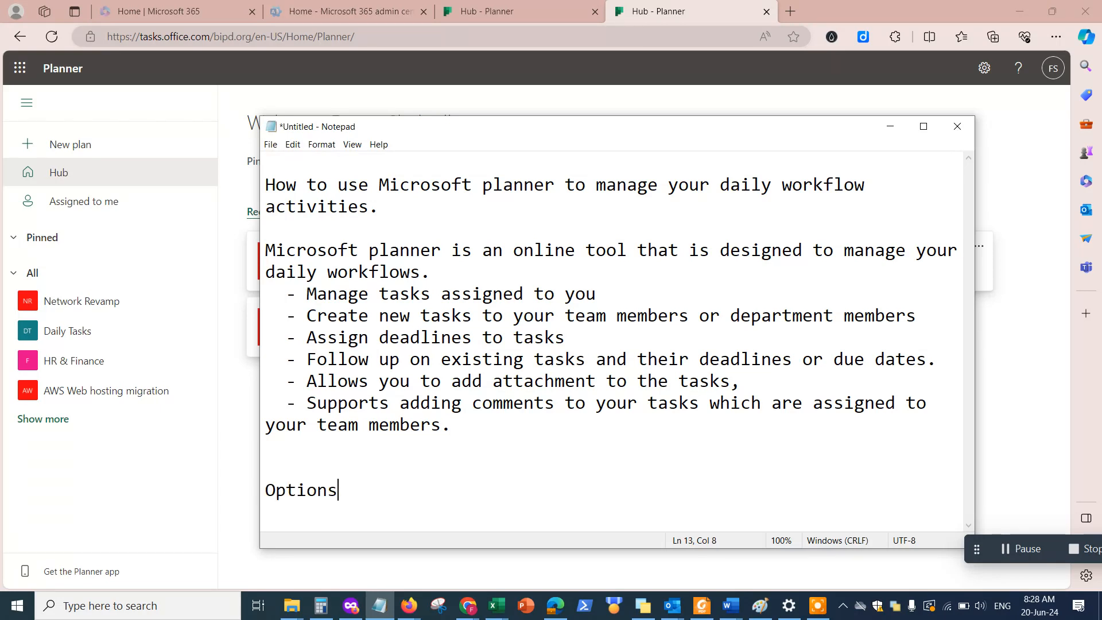
{"action": "type", "text": "1 1:"}
{"action": "key", "text": "Return"}
- Write the dash item "Manage your tasks by projects" under the Option1 1 heading
{"action": "type", "text": "- Manag"}
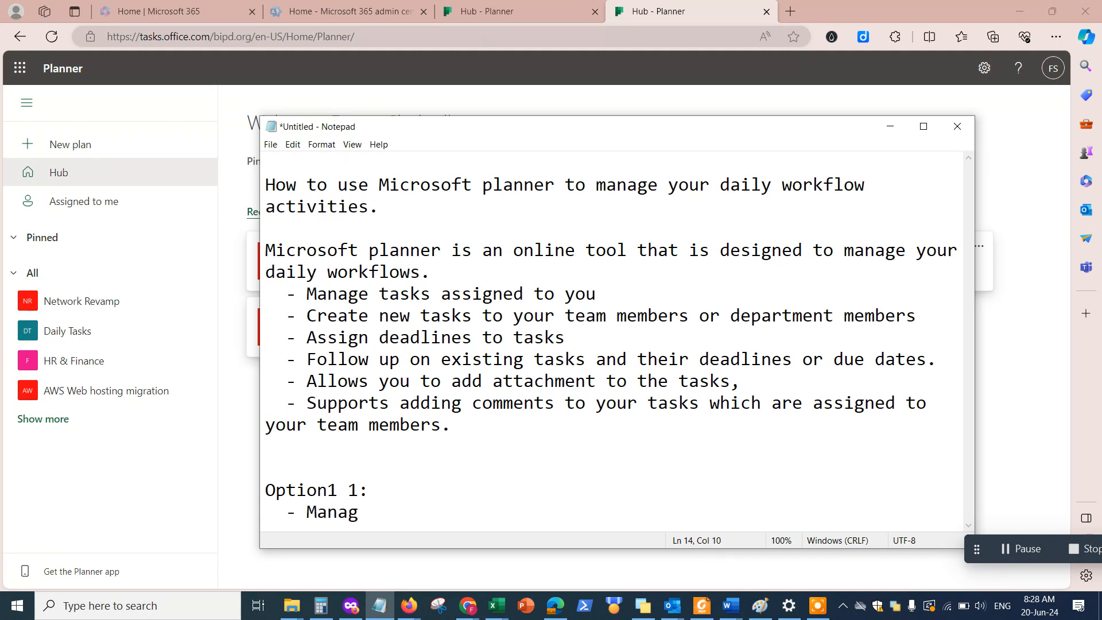
{"action": "type", "text": "e"}
{"action": "key", "text": "BackSpace"}
{"action": "type", "text": "r"}
{"action": "key", "text": "BackSpace"}
{"action": "type", "text": "e your tasks by p"}
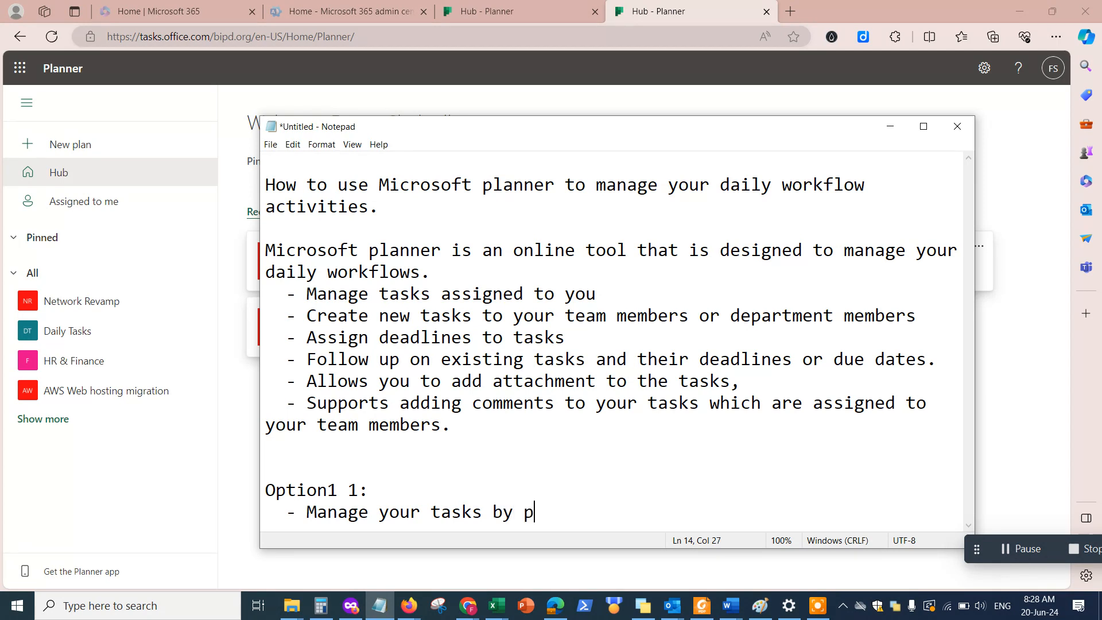
{"action": "type", "text": "rojects"}
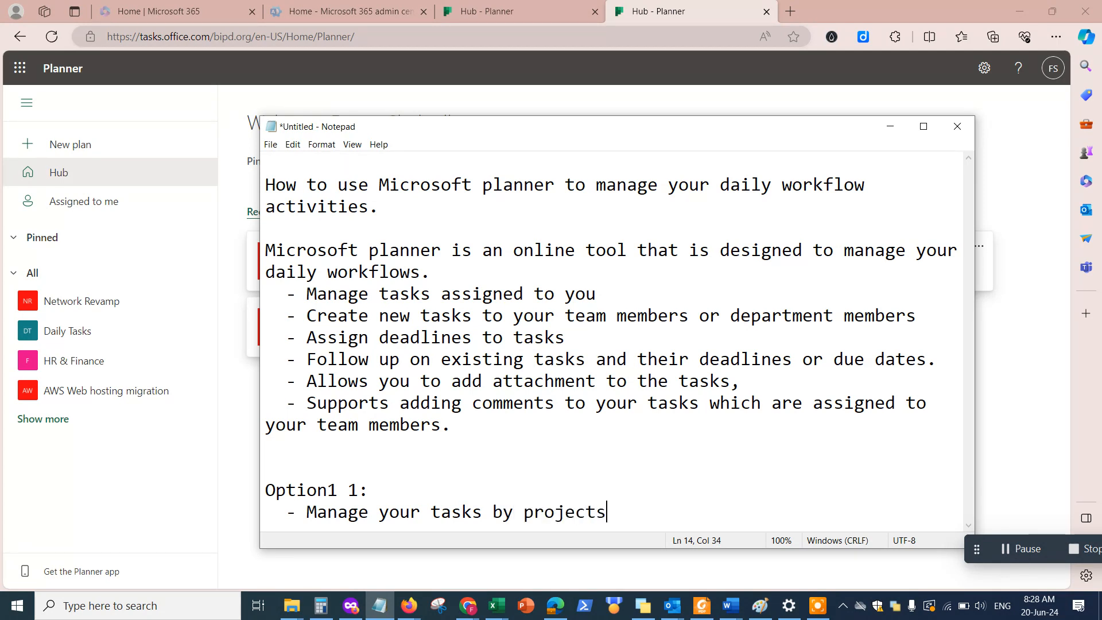
- Add a second dash item reading "Manage your tasks by Teams or Departments."
{"action": "key", "text": "Return"}
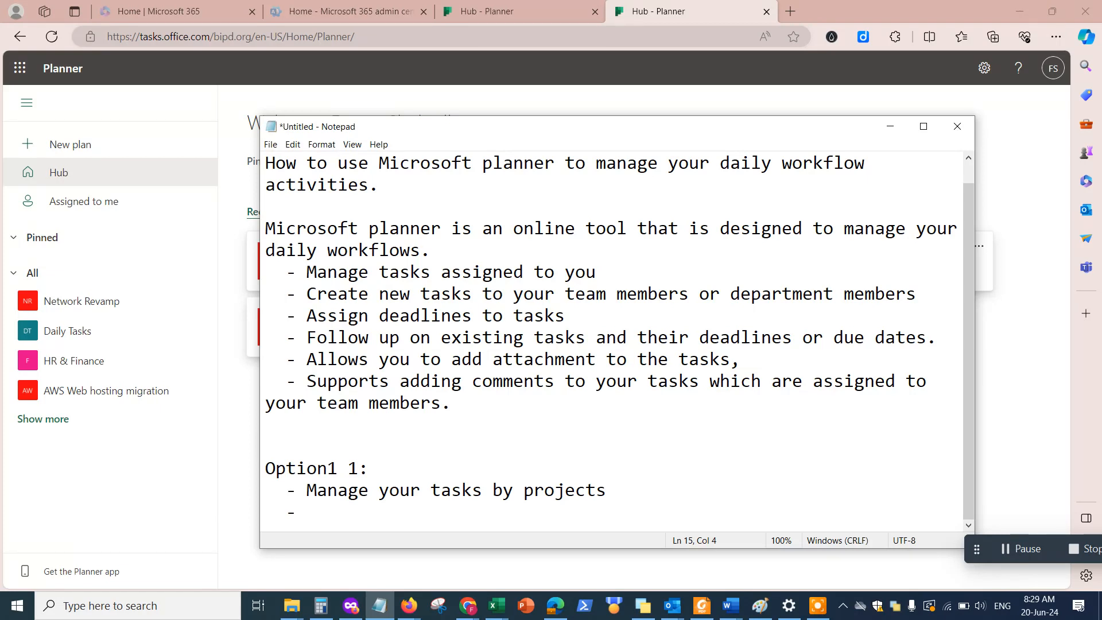
{"action": "type", "text": "- Manage"}
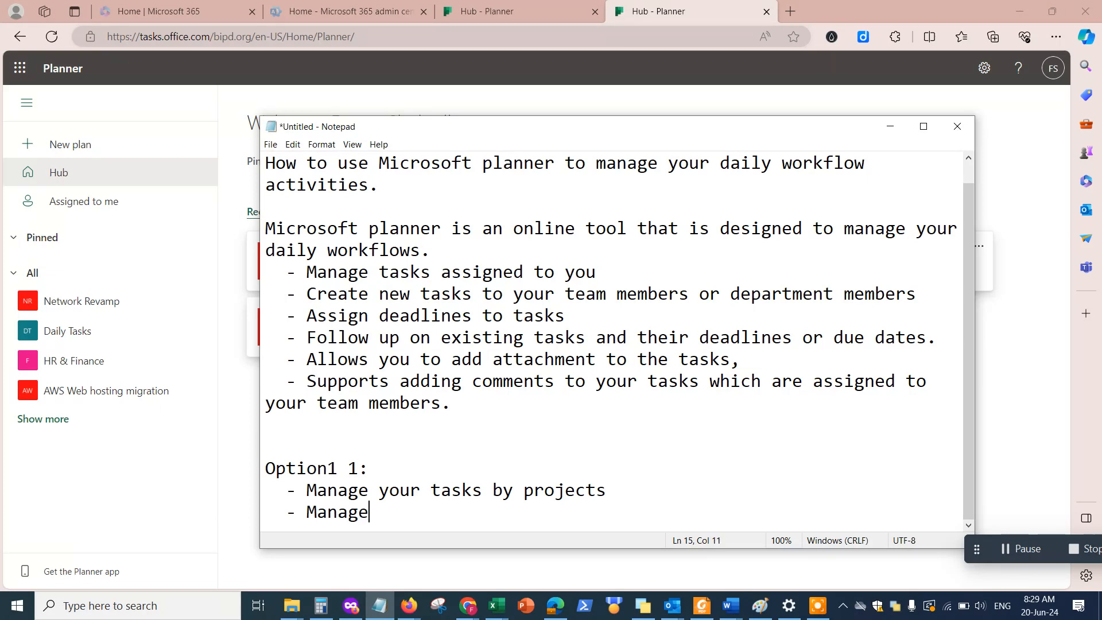
{"action": "type", "text": " your tasks by "}
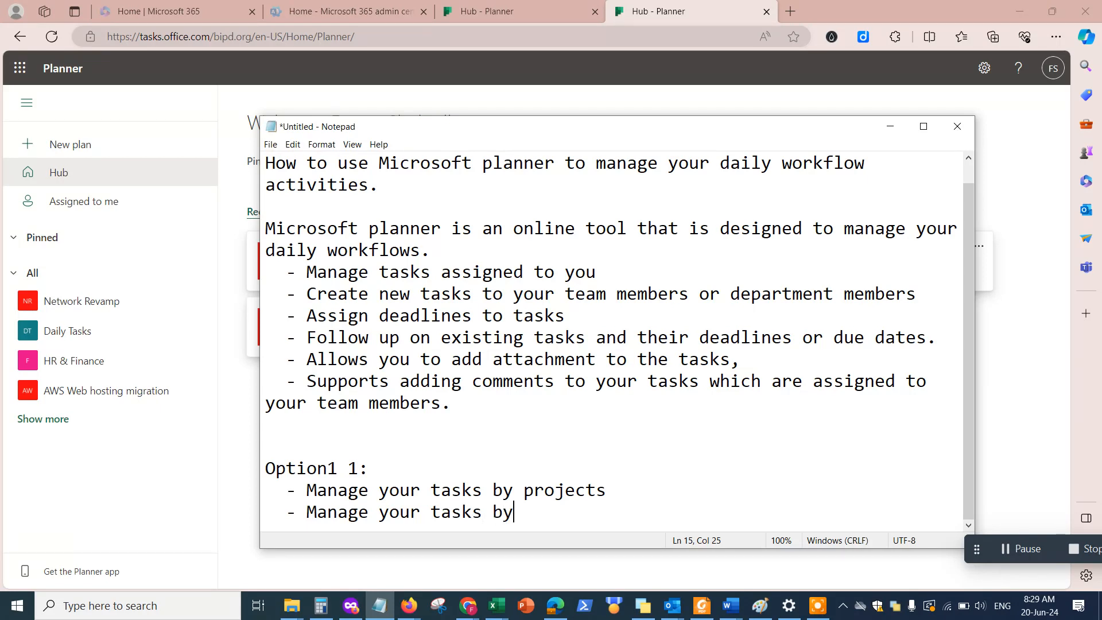
{"action": "type", "text": "Teams or Departments."}
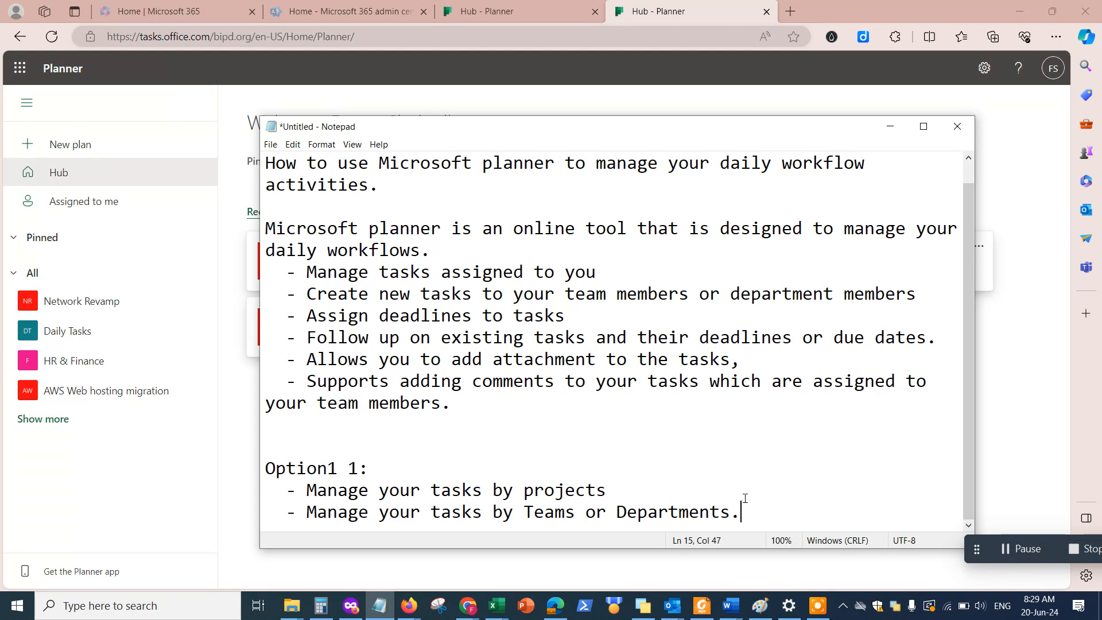
- Highlight the line "Manage your tasks by projects" and minimize the note to return to Planner
{"action": "left_click_drag", "start_coordinate": [631, 492], "coordinate": [268, 488]}
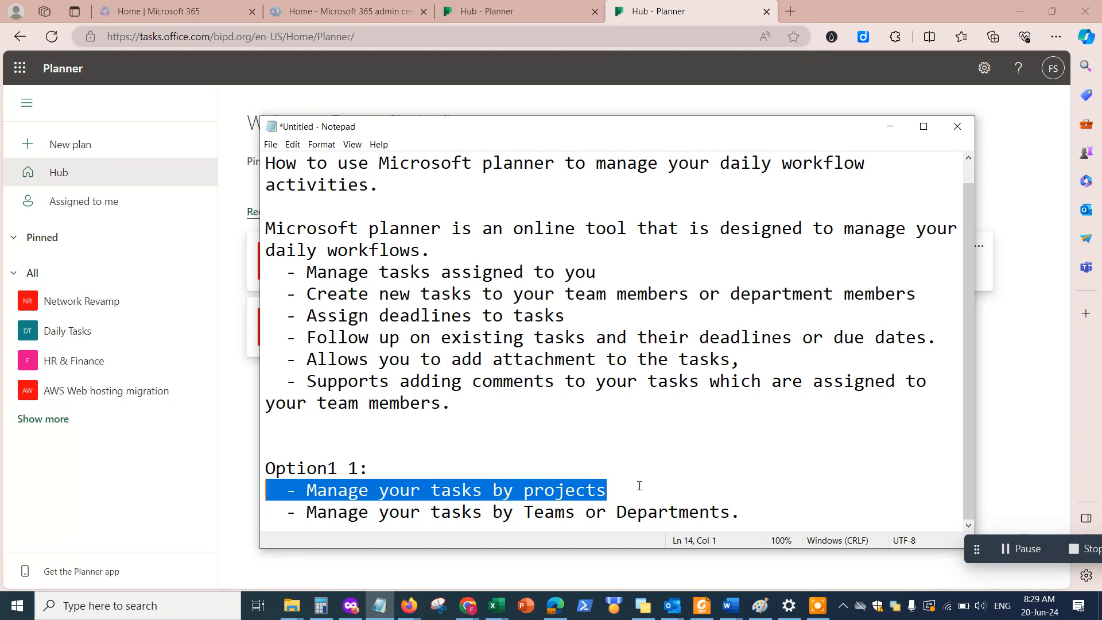
{"action": "left_click", "coordinate": [734, 492]}
{"action": "left_click_drag", "start_coordinate": [619, 482], "coordinate": [258, 484]}
{"action": "left_click", "coordinate": [890, 127]}
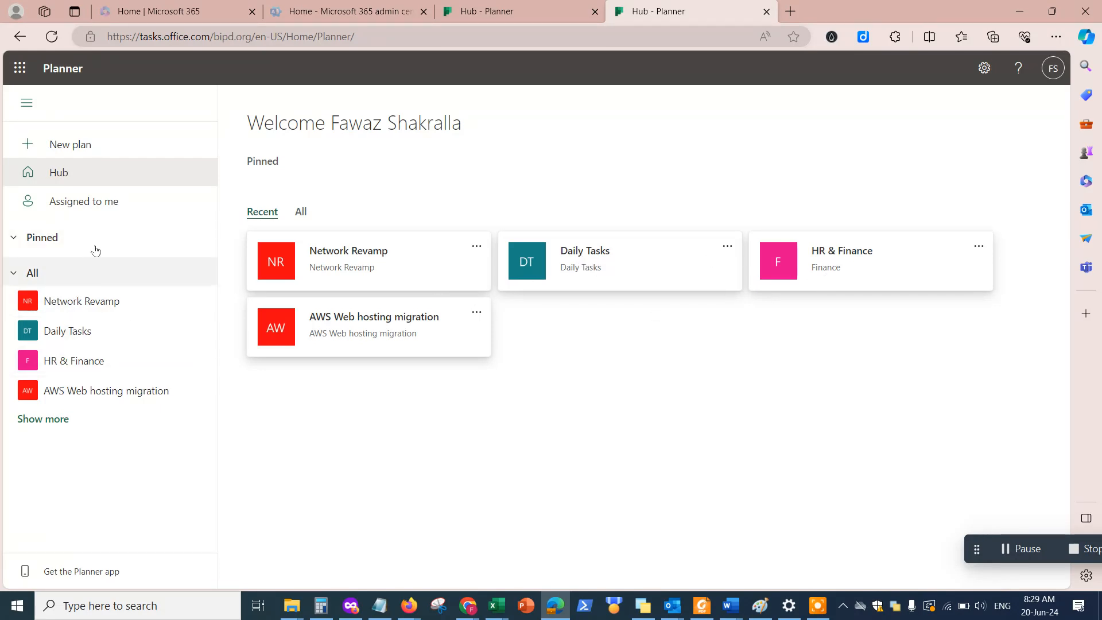
- Create a new blank plan titled "Website Revamp Project" without adding it to an existing group
{"action": "left_click", "coordinate": [29, 144]}
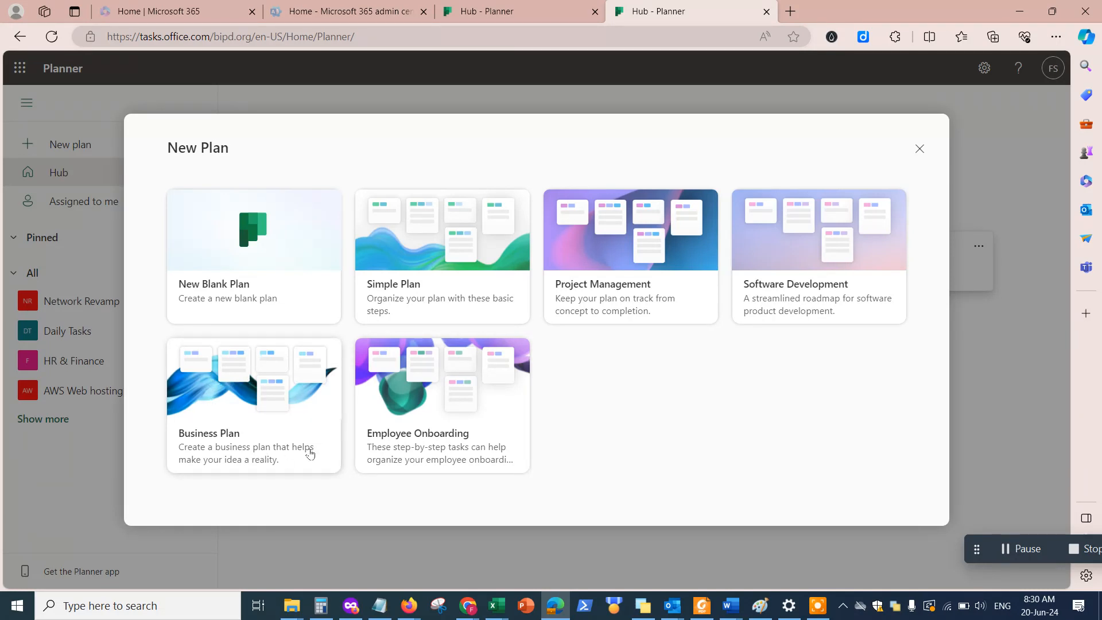
{"action": "left_click", "coordinate": [268, 259]}
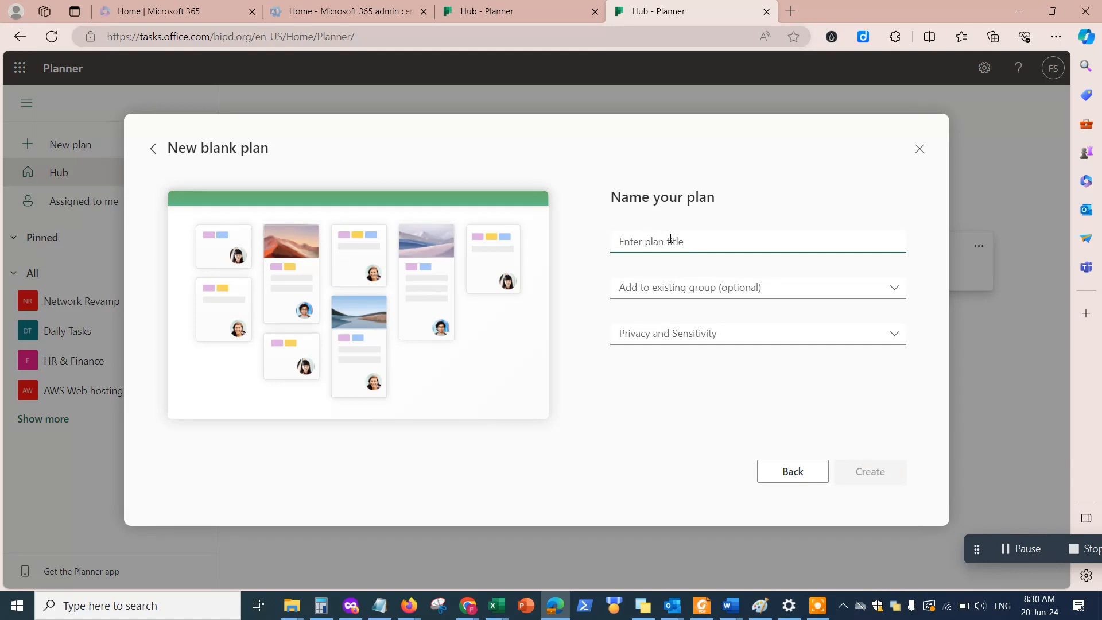
{"action": "type", "text": "Website"}
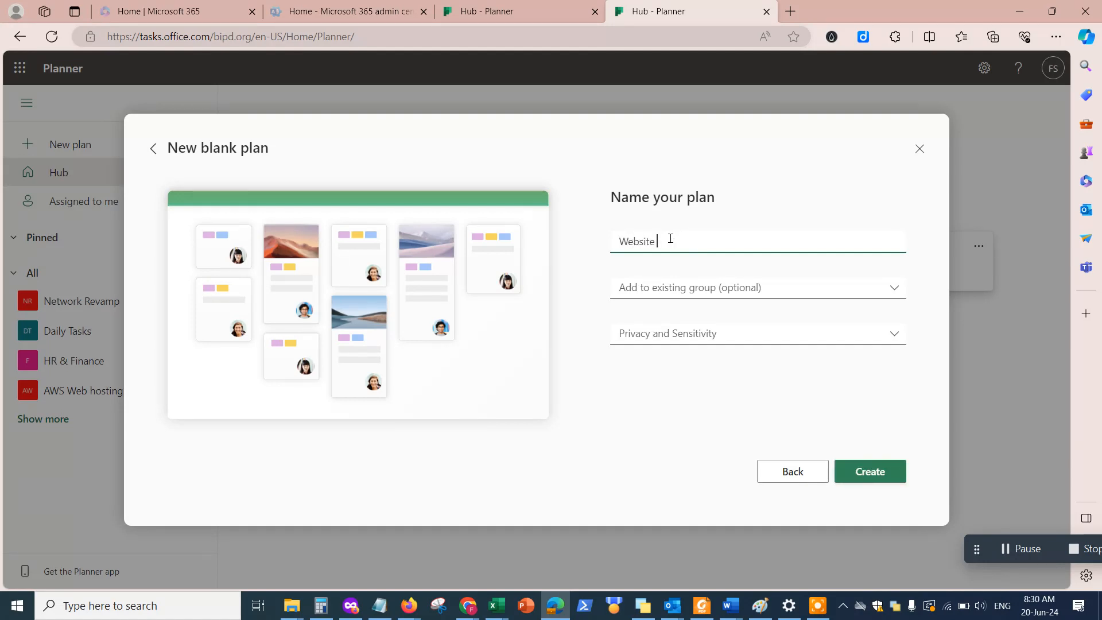
{"action": "type", "text": " Revamp"}
{"action": "left_click", "coordinate": [720, 330]}
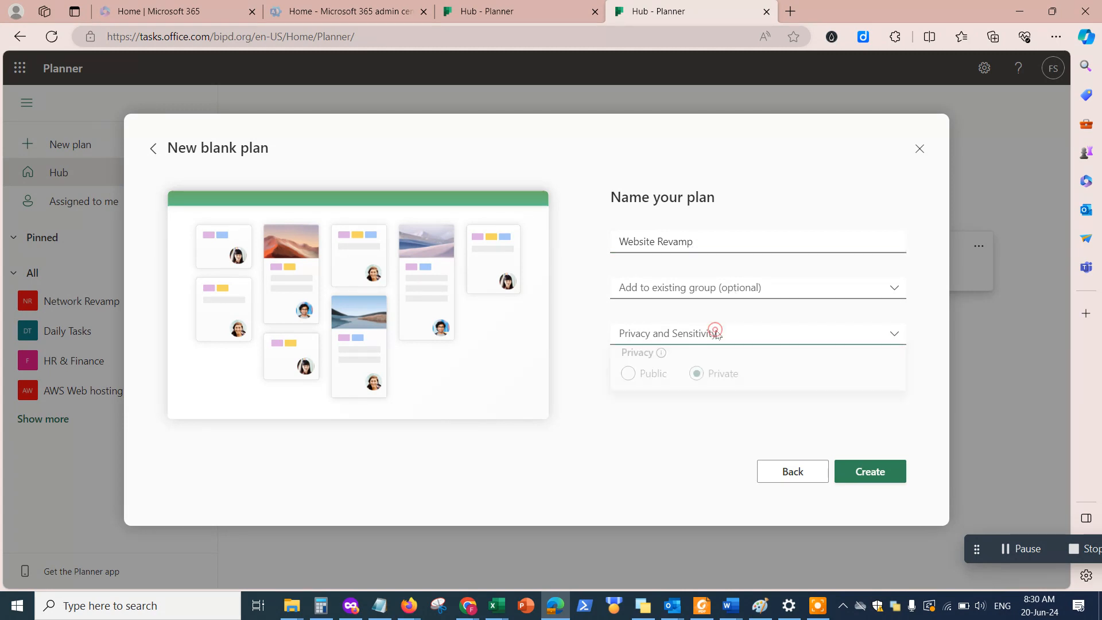
{"action": "left_click", "coordinate": [688, 443]}
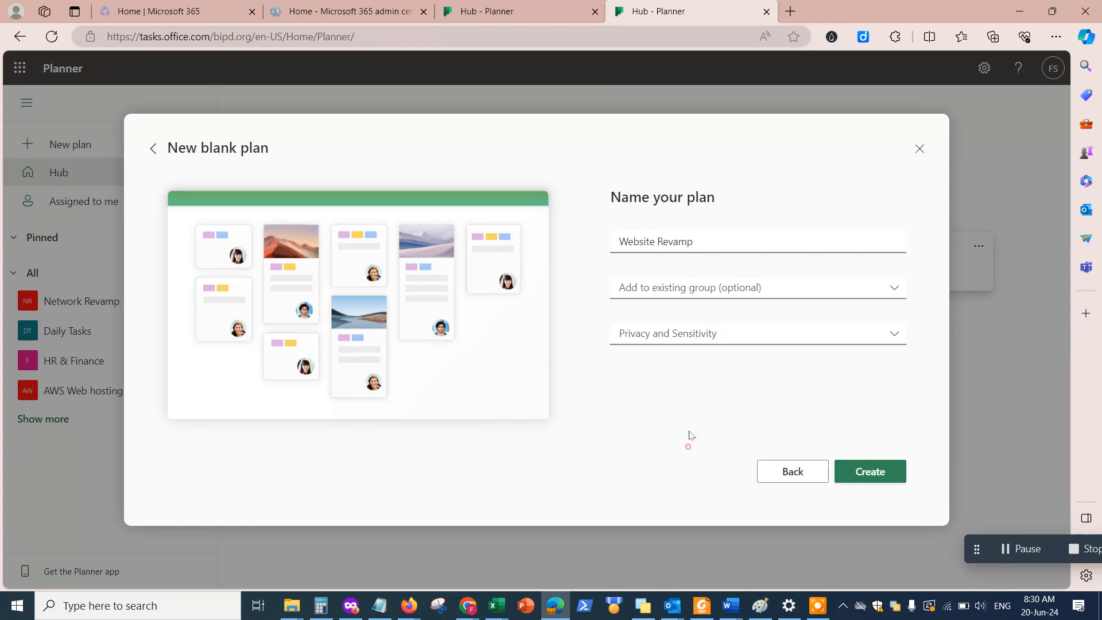
{"action": "left_click", "coordinate": [712, 239]}
{"action": "type", "text": "Project"}
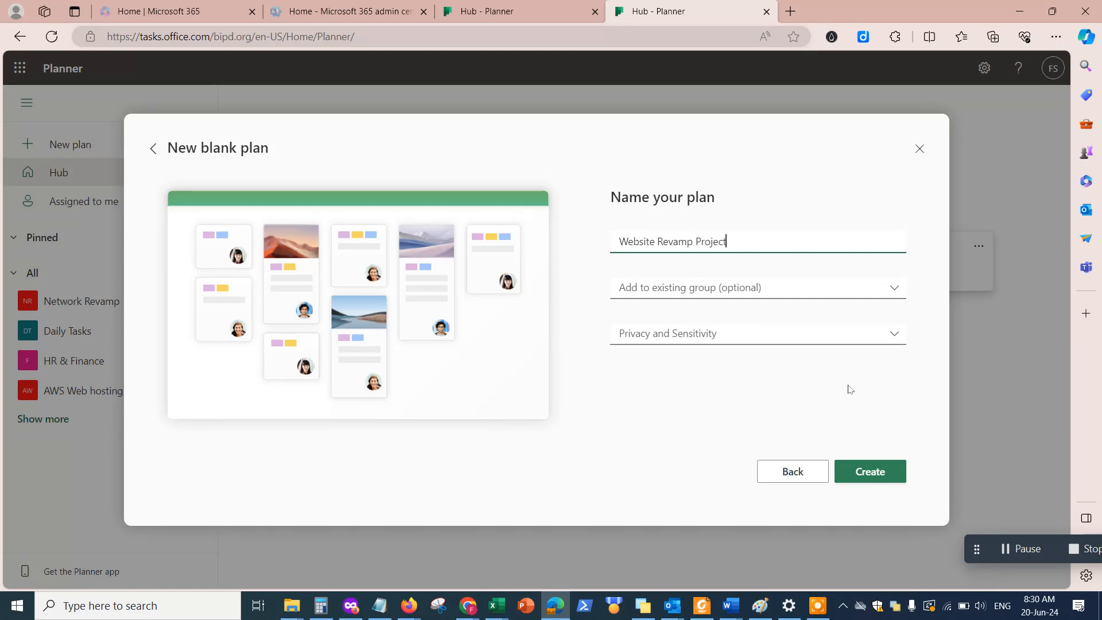
{"action": "left_click", "coordinate": [867, 471]}
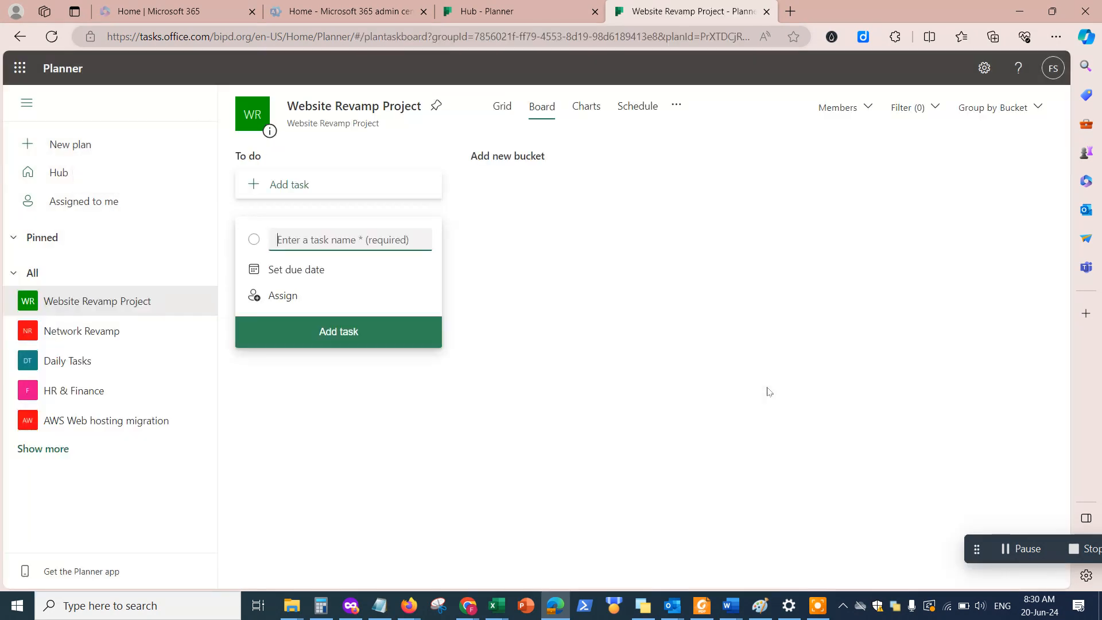
- Start a task in the To do bucket named "Send RFP to vendors" with a due date of June 24, 2024
{"action": "left_click", "coordinate": [505, 165]}
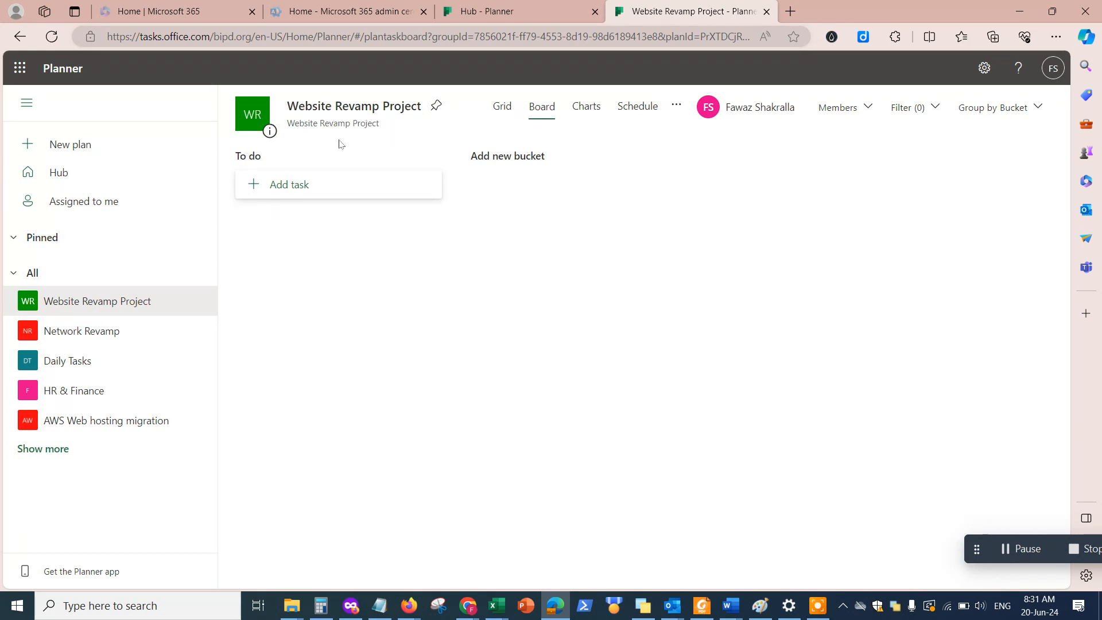
{"action": "left_click", "coordinate": [284, 186]}
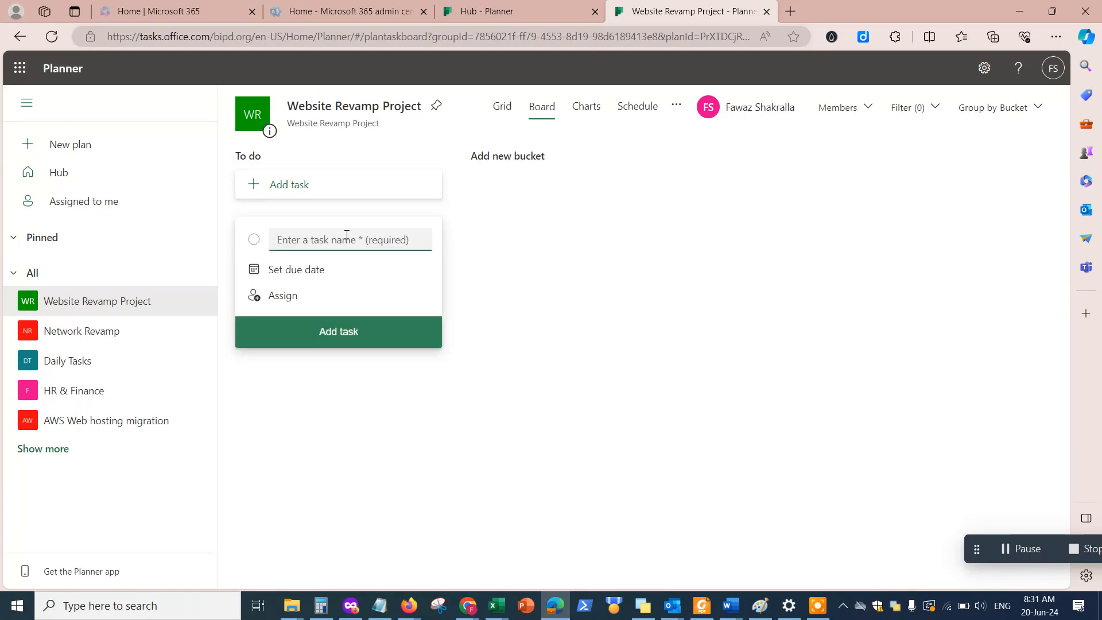
{"action": "type", "text": "Send RVP"}
{"action": "key", "text": "BackSpace"}
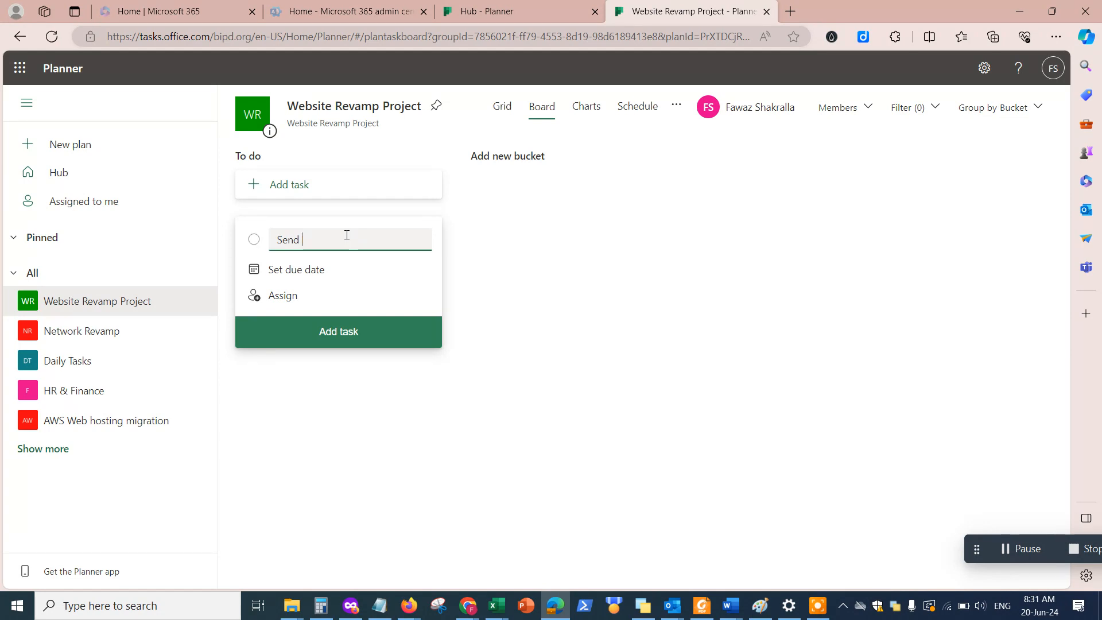
{"action": "type", "text": "RFP to vendors"}
{"action": "left_click", "coordinate": [313, 269]}
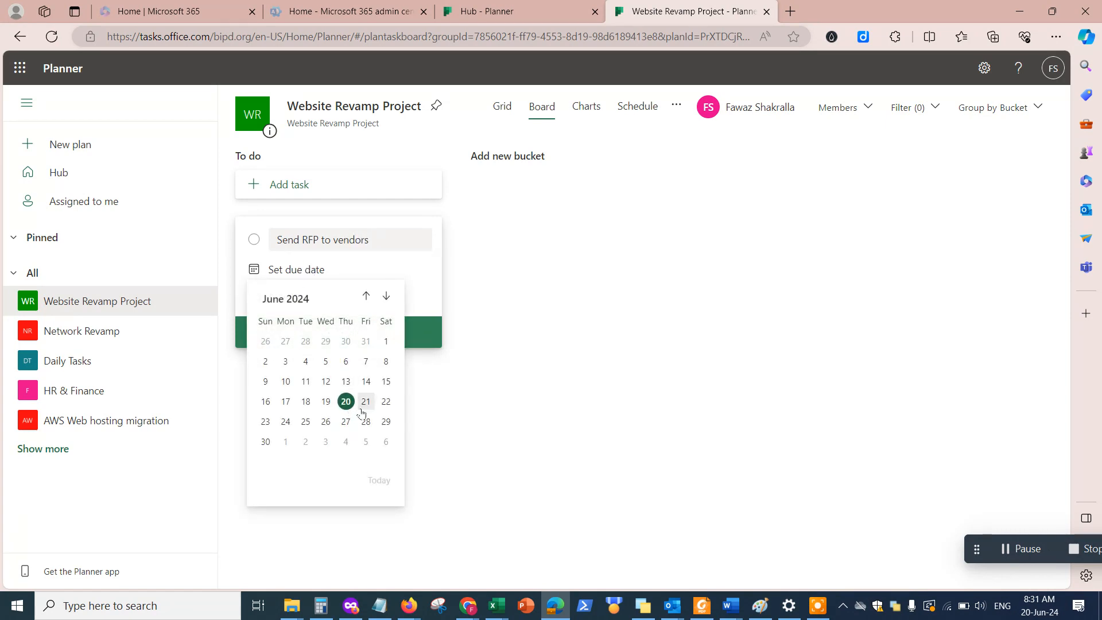
{"action": "left_click", "coordinate": [285, 422]}
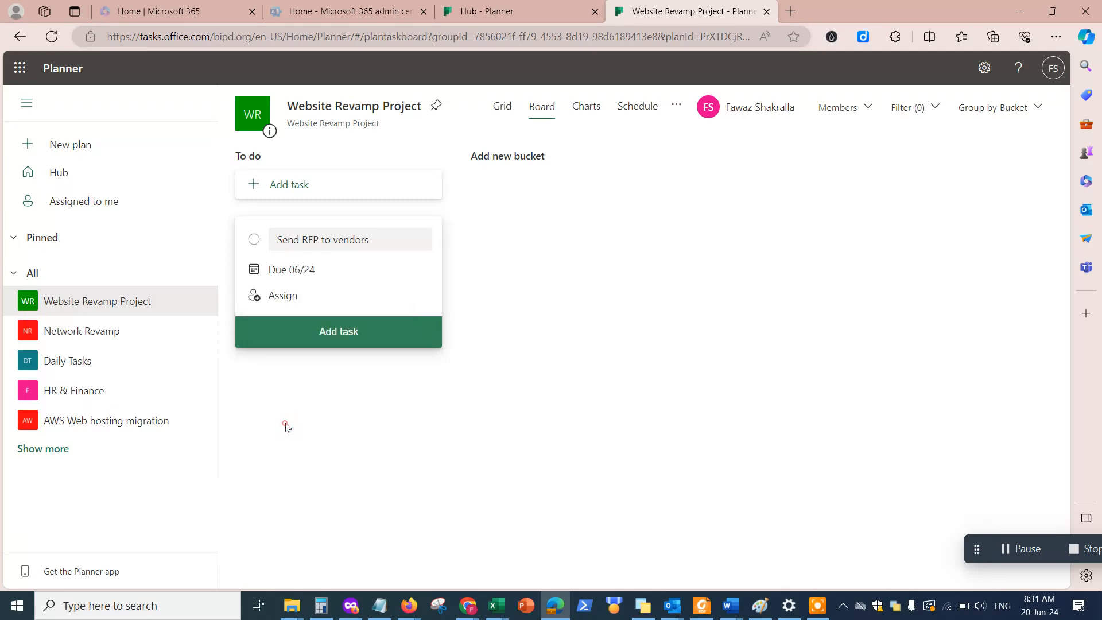
- Open the assignee picker for the "Send RFP to vendors" task and search for two colleagues by first name
{"action": "left_click", "coordinate": [290, 299]}
{"action": "type", "text": "a"}
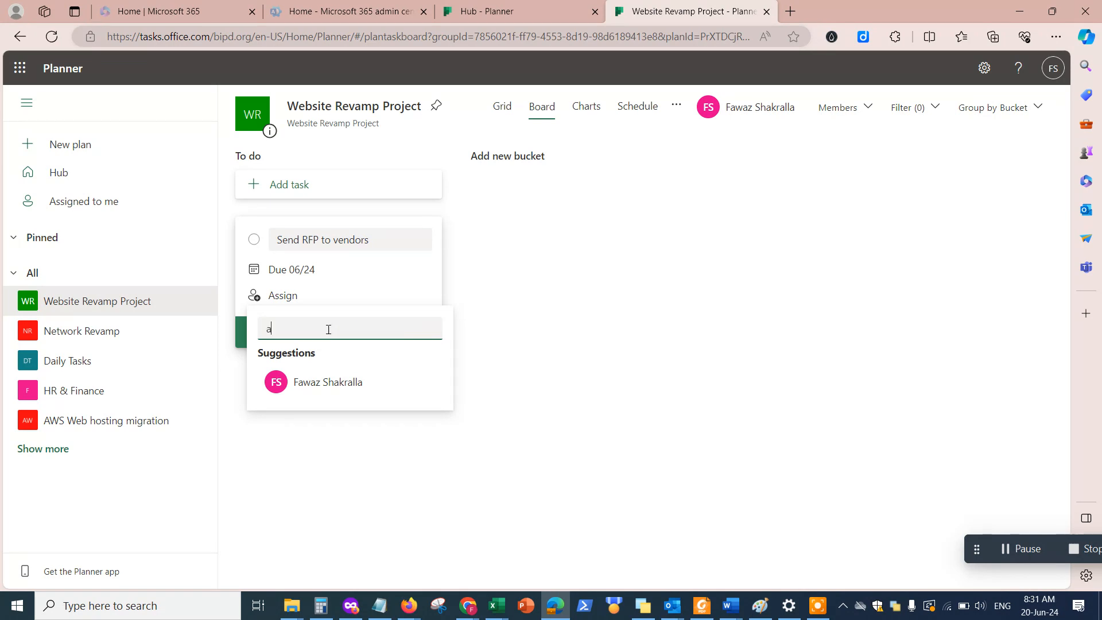
{"action": "type", "text": "rub"}
{"action": "key", "text": "BackSpace"}
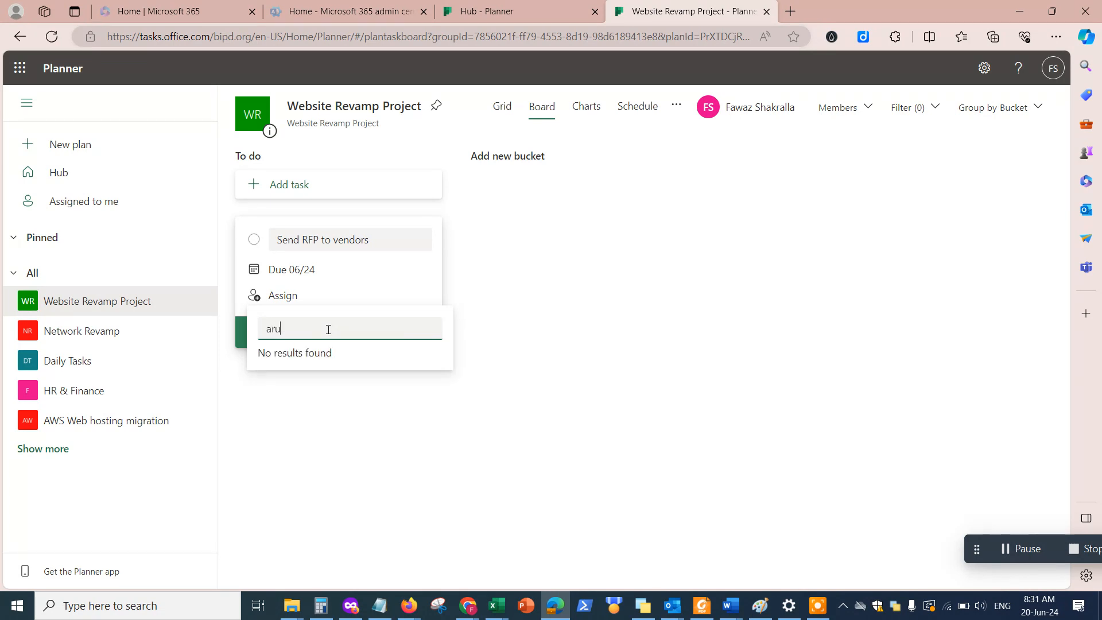
{"action": "type", "text": "n"}
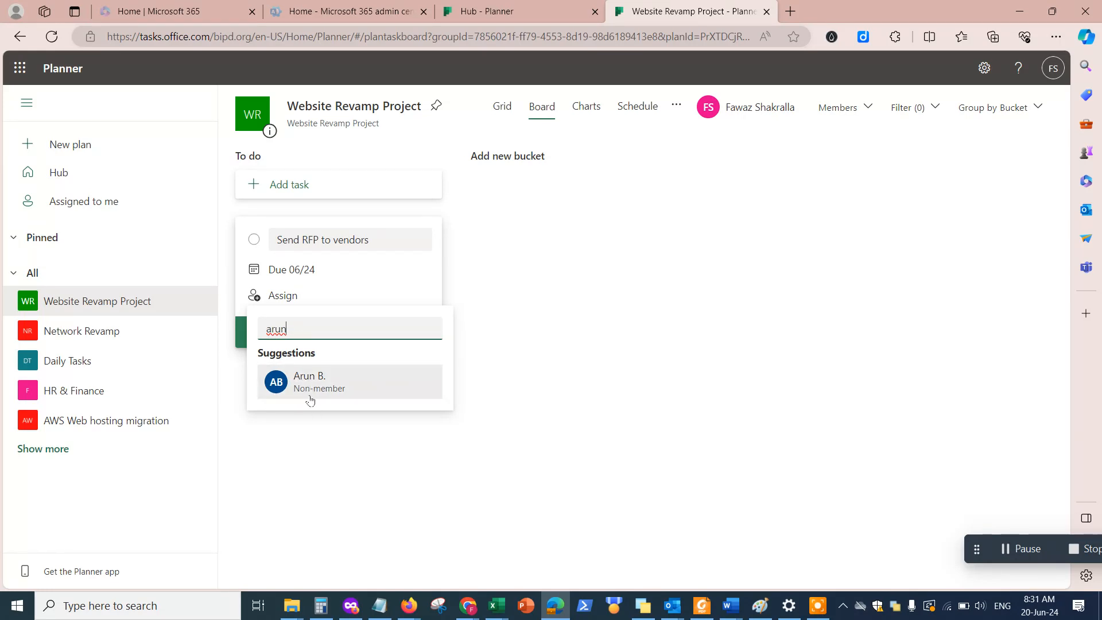
{"action": "key", "text": "BackSpace"}
{"action": "key", "text": "BackSpace"}
{"action": "key", "text": "BackSpace"}
{"action": "key", "text": "BackSpace"}
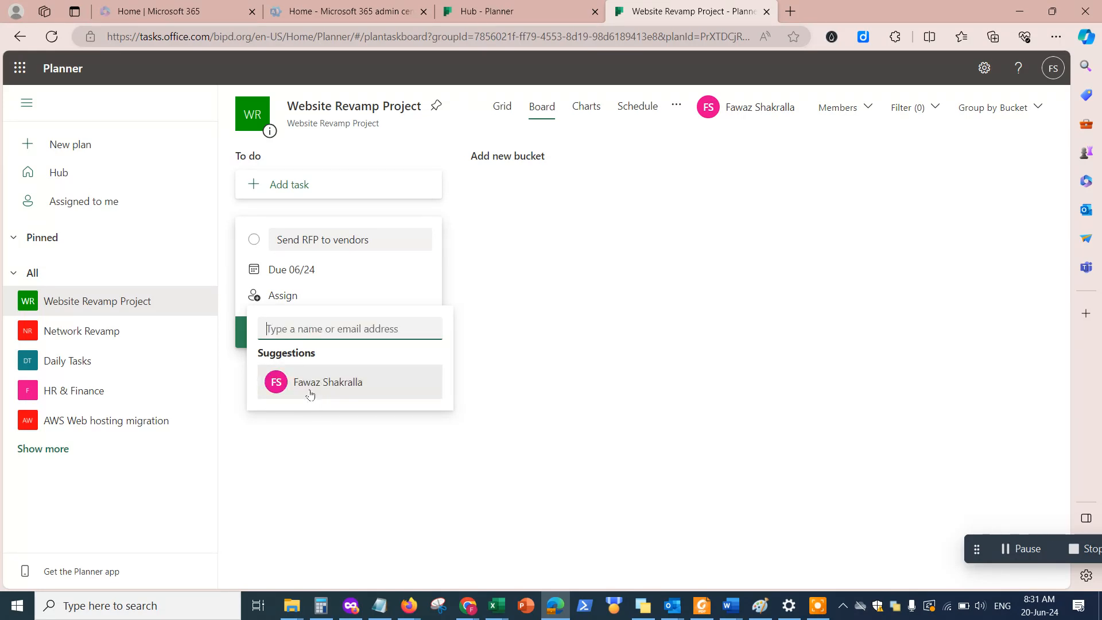
{"action": "type", "text": "saud"}
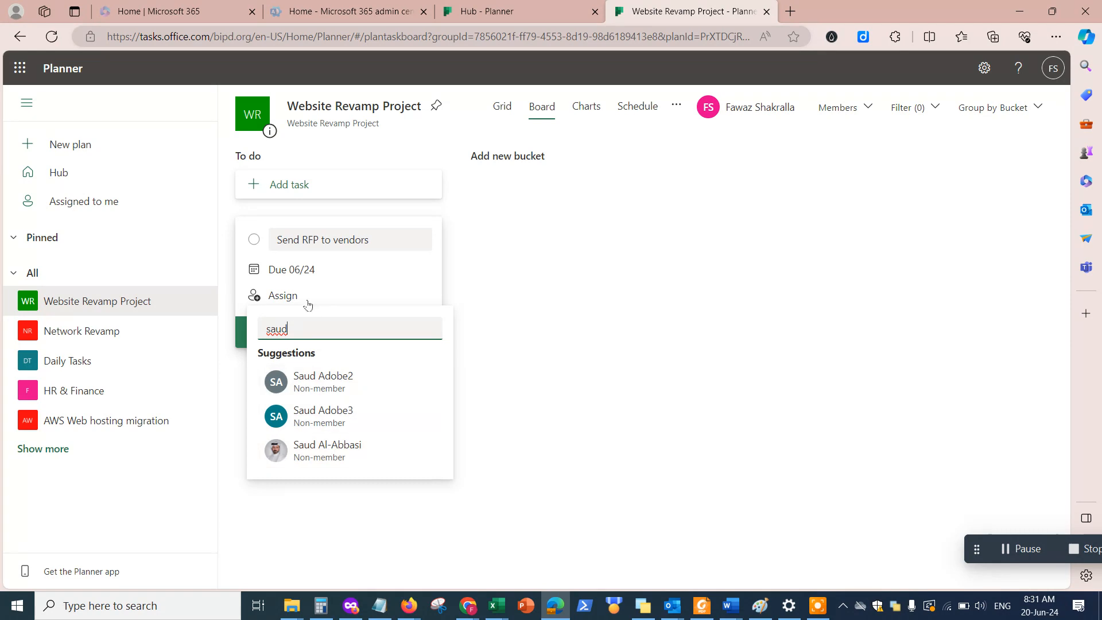
{"action": "key", "text": "BackSpace"}
{"action": "key", "text": "BackSpace"}
{"action": "key", "text": "BackSpace"}
{"action": "key", "text": "BackSpace"}
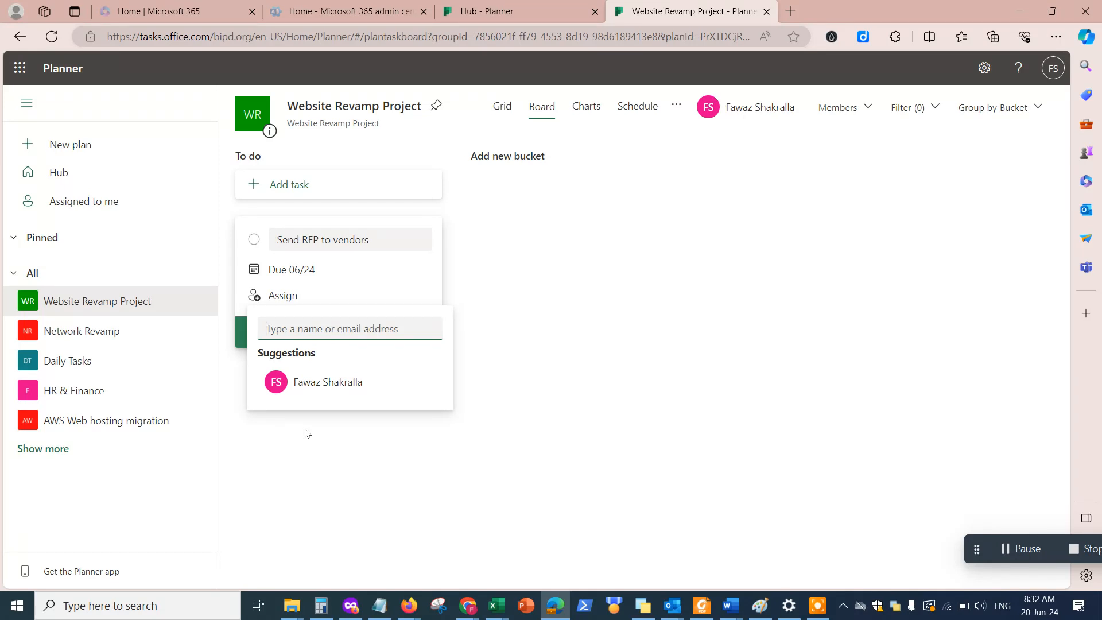
- Assign the "Send RFP to vendors" task to the first colleague searched for, adding that non-member to the plan
{"action": "type", "text": "arun"}
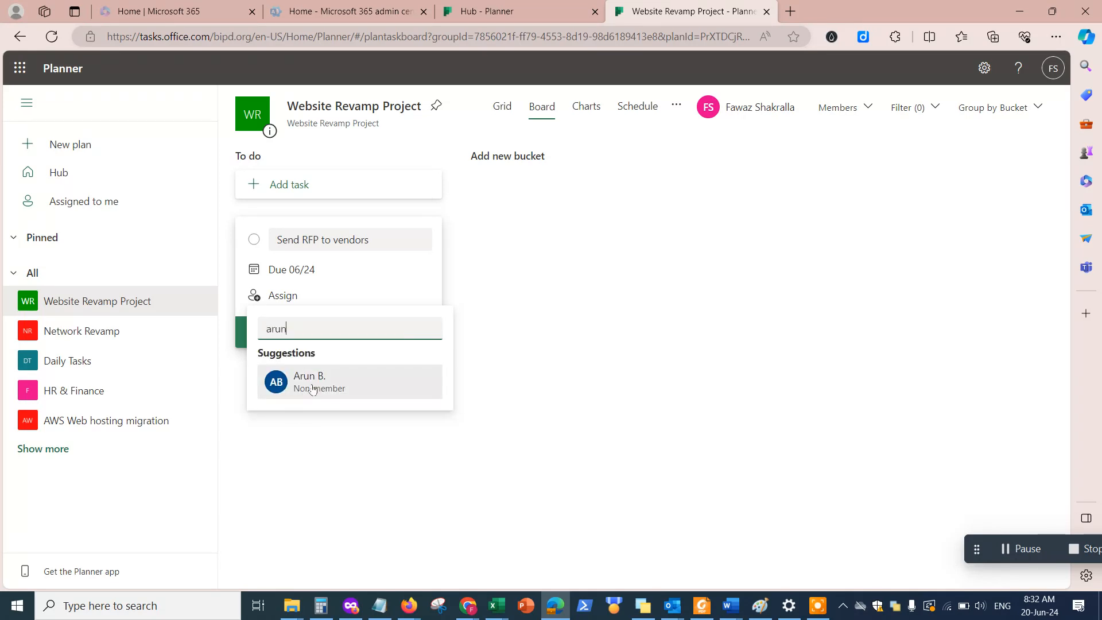
{"action": "left_click", "coordinate": [308, 384]}
{"action": "left_click", "coordinate": [649, 347]}
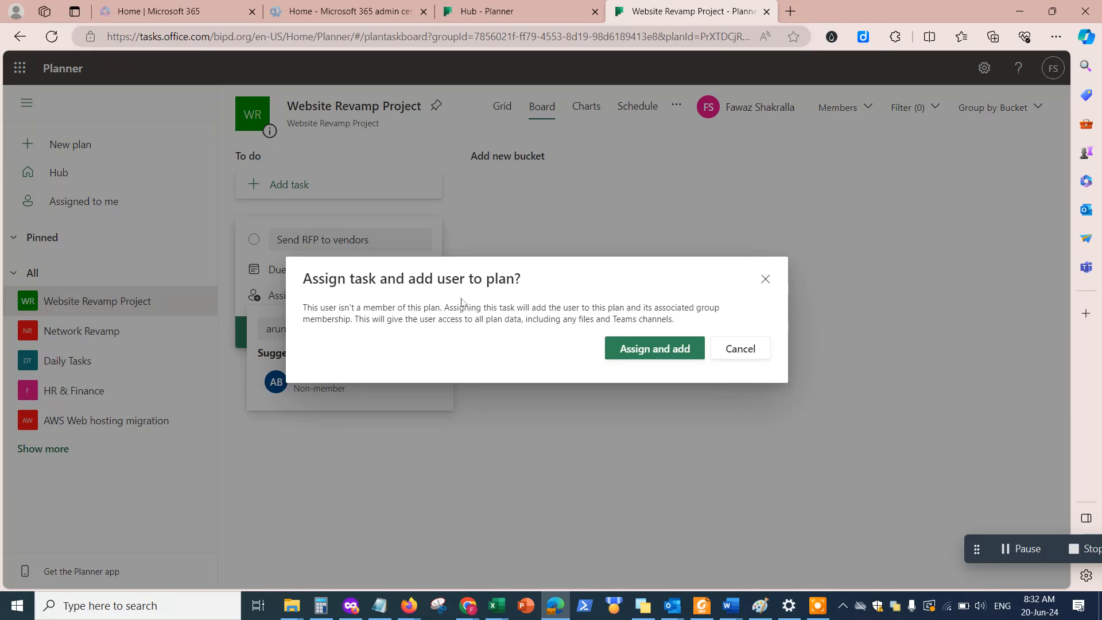
{"action": "left_click", "coordinate": [640, 351]}
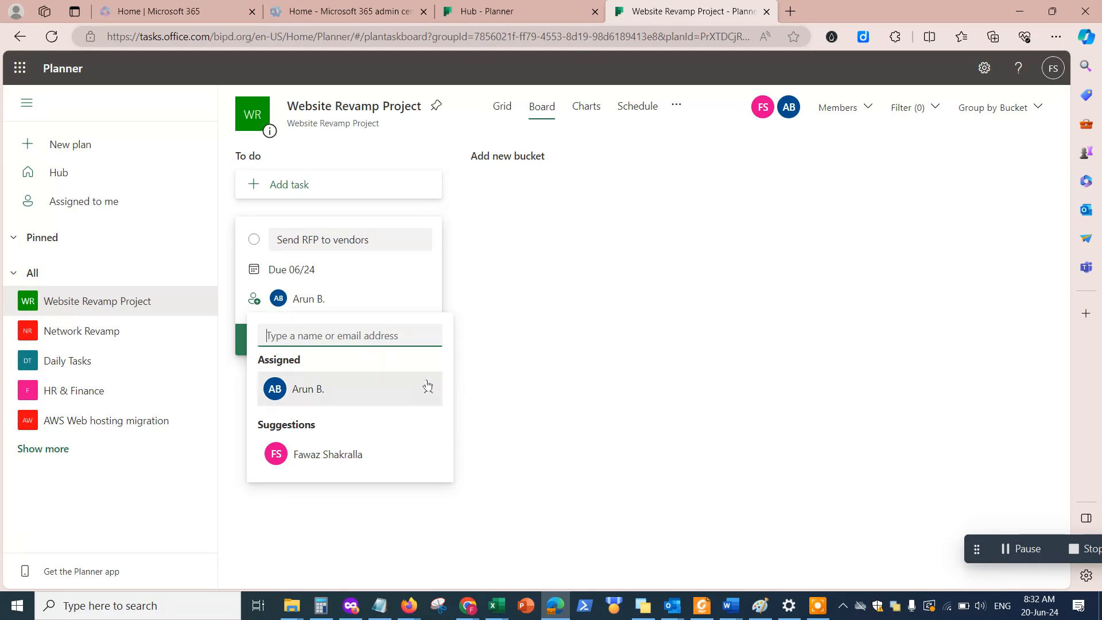
{"action": "left_click", "coordinate": [525, 374]}
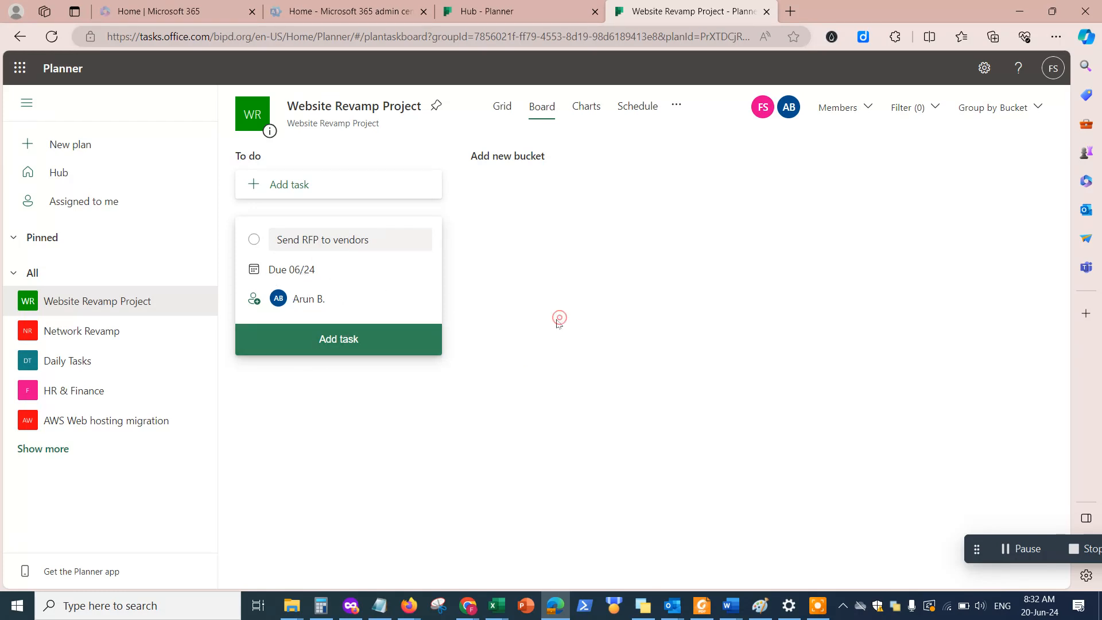
- Add the completed "Send RFP to vendors" task to the To do bucket
{"action": "left_click", "coordinate": [389, 272]}
{"action": "left_click", "coordinate": [428, 442]}
{"action": "left_click", "coordinate": [330, 339]}
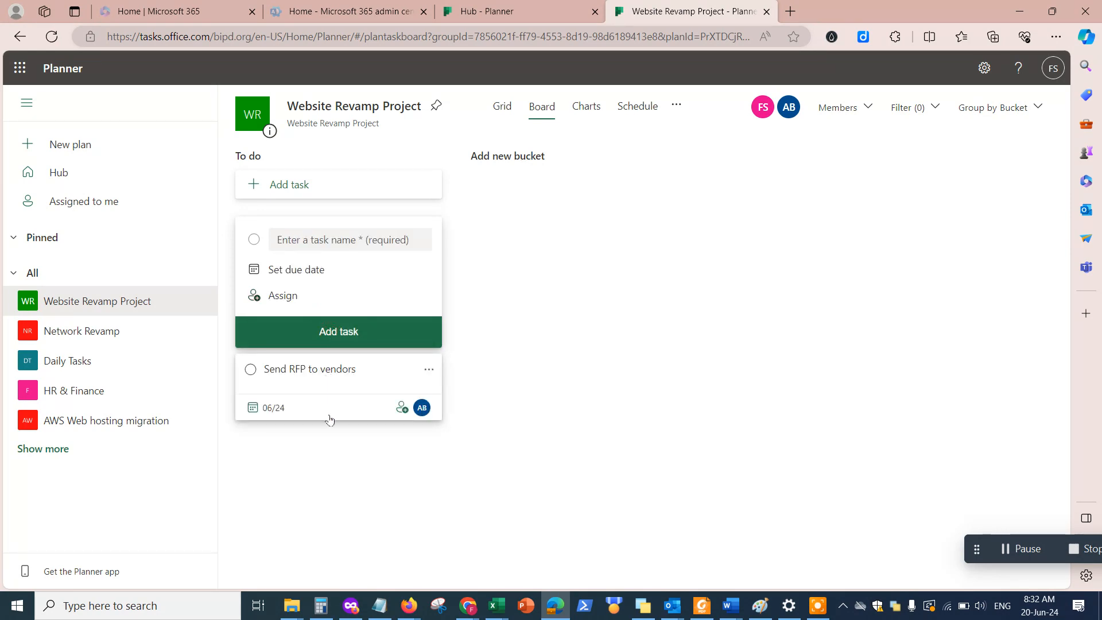
- Draft a second To do task named "Approve proposal from vendor" with a due date of June 27, 2024
{"action": "left_click", "coordinate": [324, 240]}
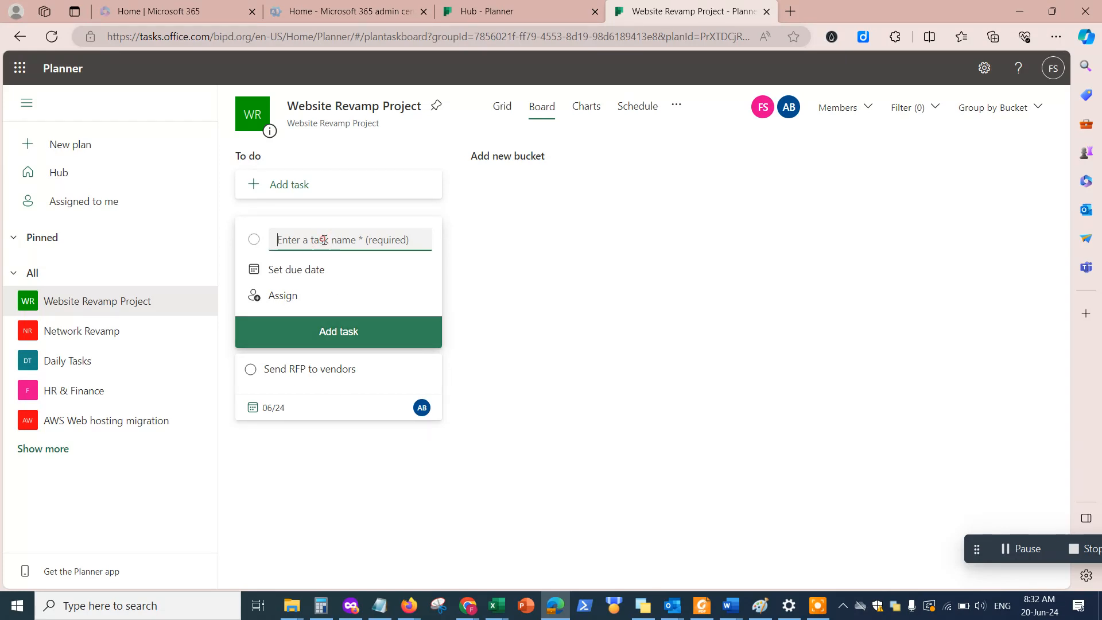
{"action": "type", "text": "Approve pro"}
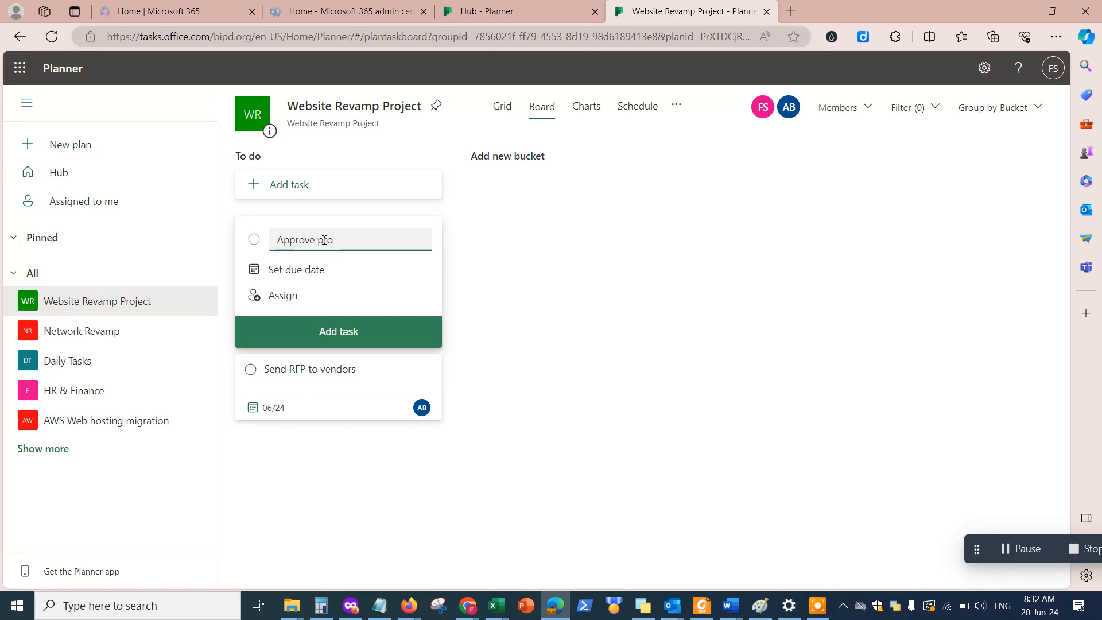
{"action": "type", "text": "posal from vendor"}
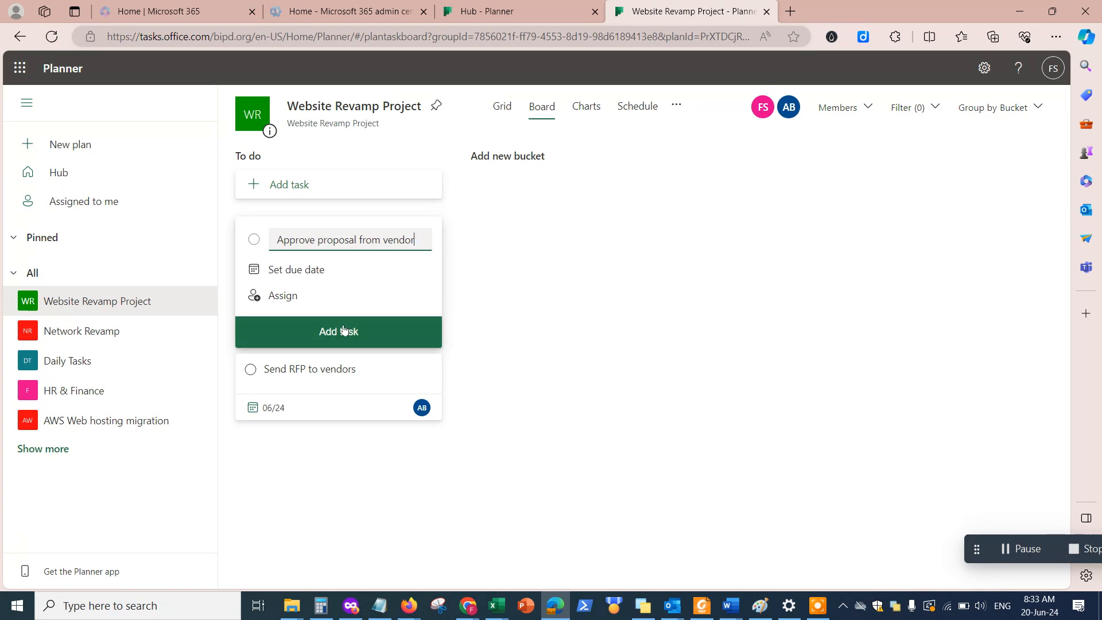
{"action": "left_click", "coordinate": [309, 269]}
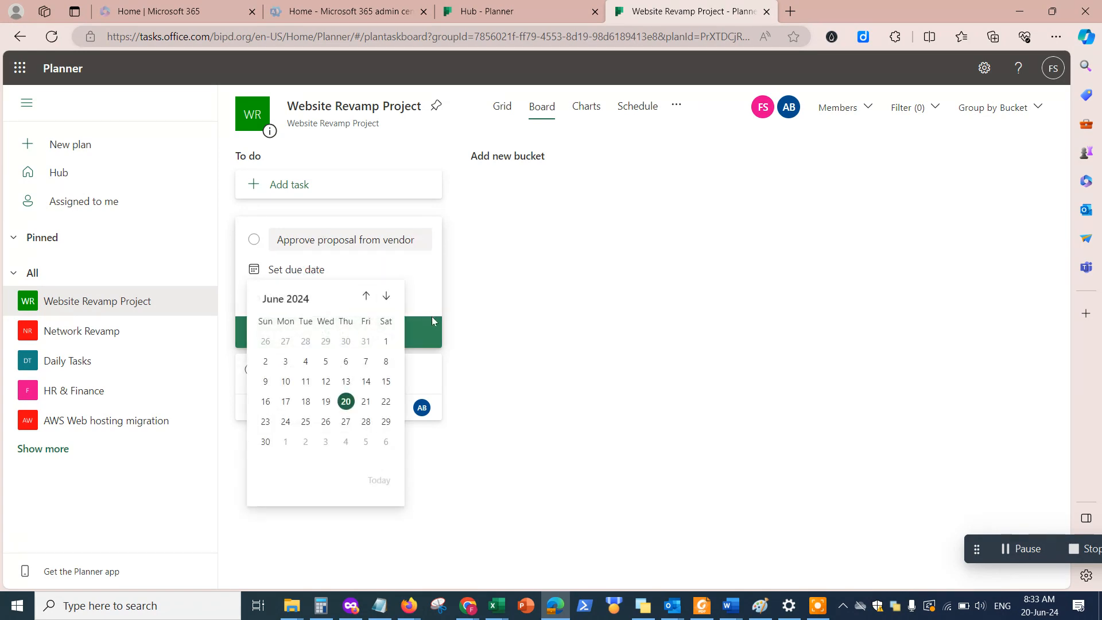
{"action": "left_click", "coordinate": [346, 422]}
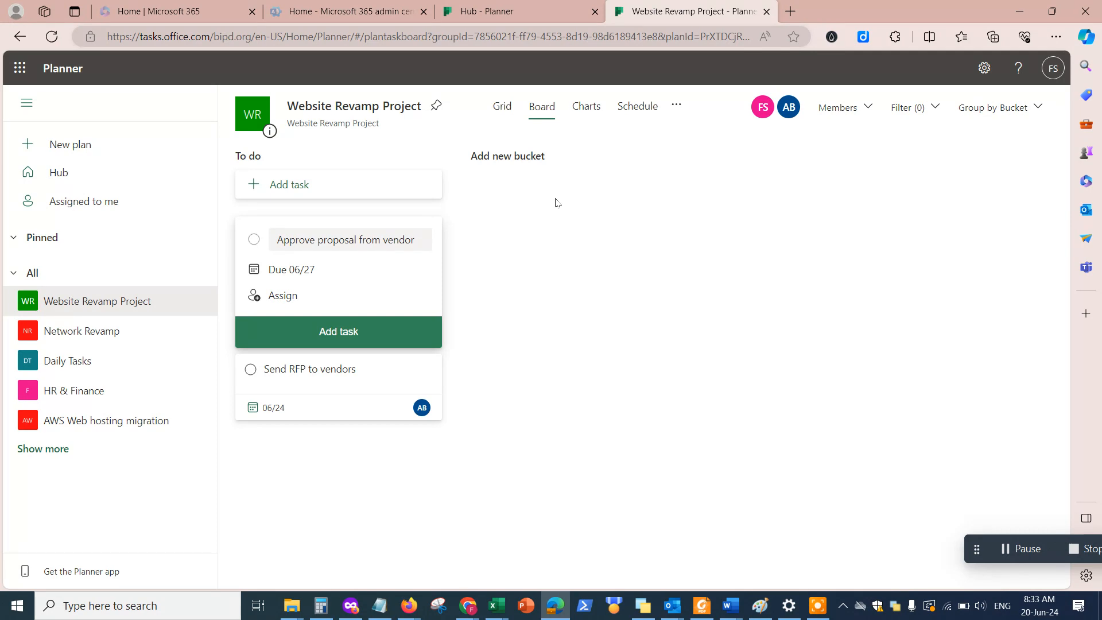
- Create a new bucket named "Media Department"
{"action": "left_click", "coordinate": [503, 158]}
{"action": "type", "text": "M"}
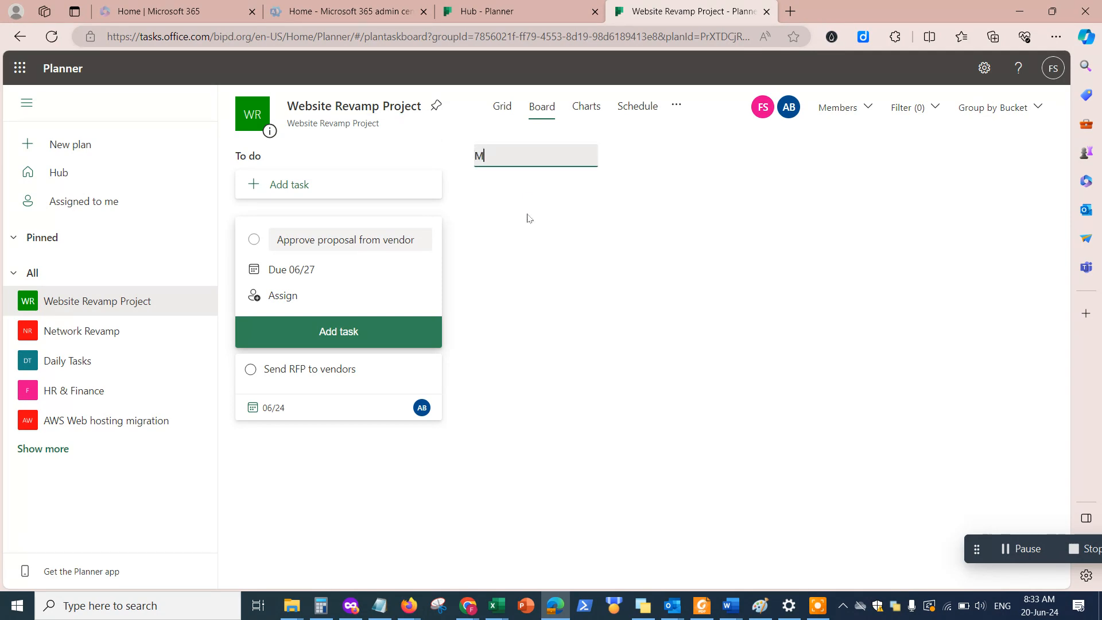
{"action": "type", "text": "edia Departmn"}
{"action": "type", "text": "nt"}
{"action": "key", "text": "Return"}
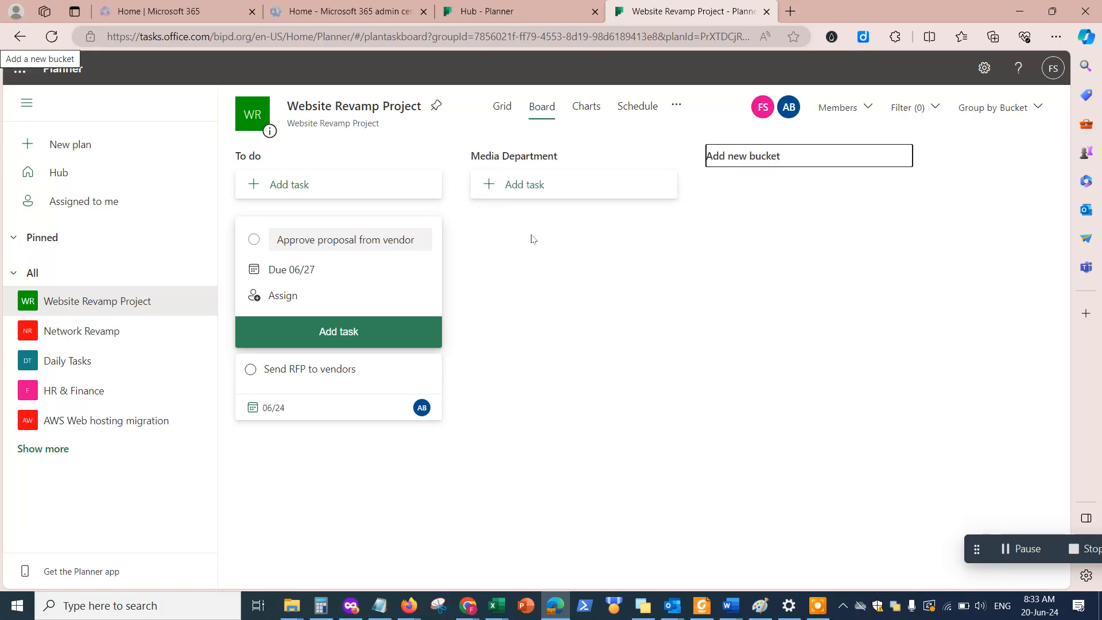
- Start a Media Department task named "Review front end design from approved proposal" with a due date of June 27, 2024, leaving it unassigned
{"action": "left_click", "coordinate": [516, 185]}
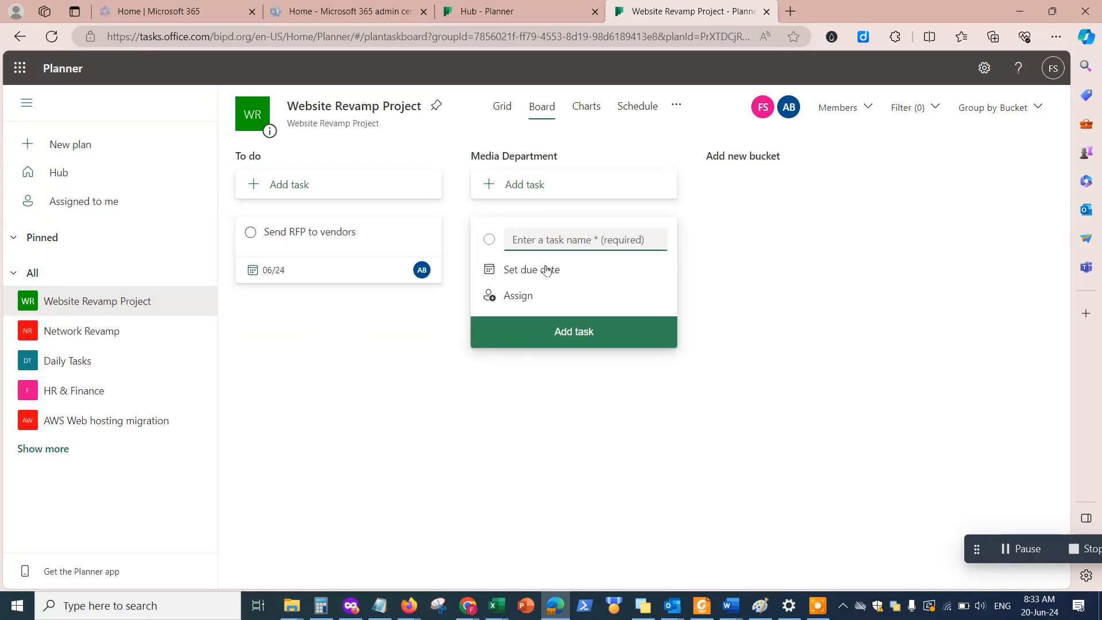
{"action": "type", "text": "Review "}
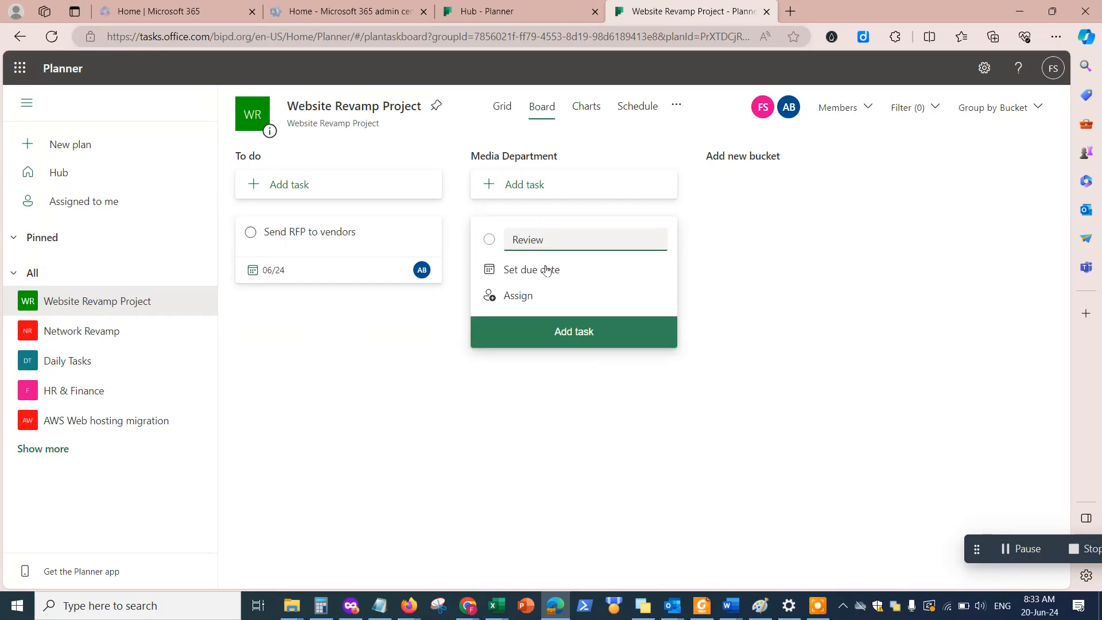
{"action": "type", "text": "front end design "}
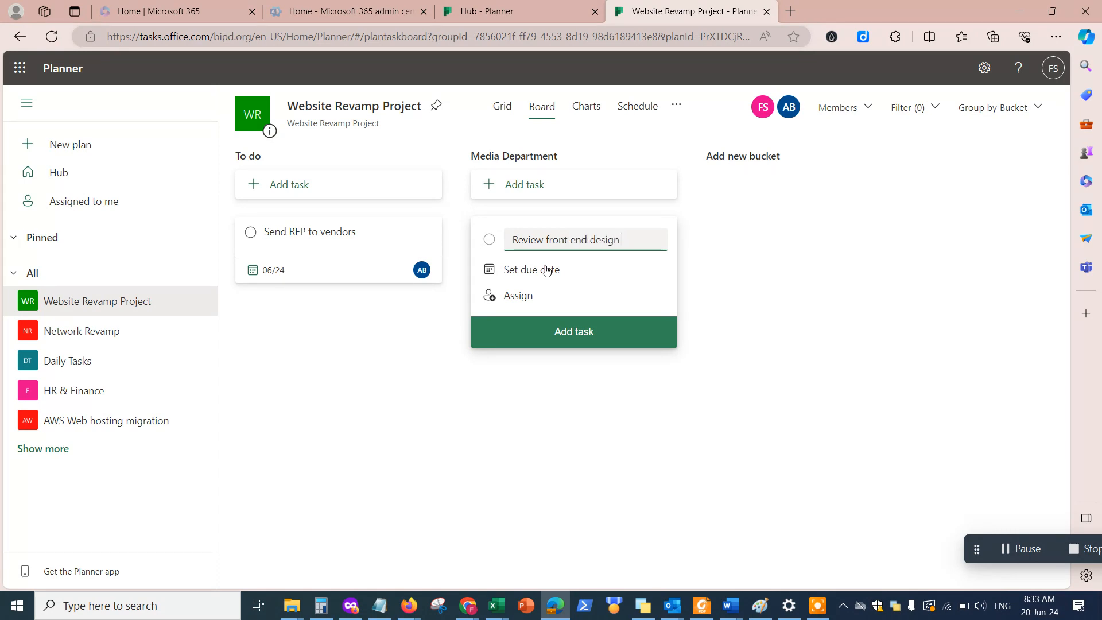
{"action": "type", "text": "from approve"}
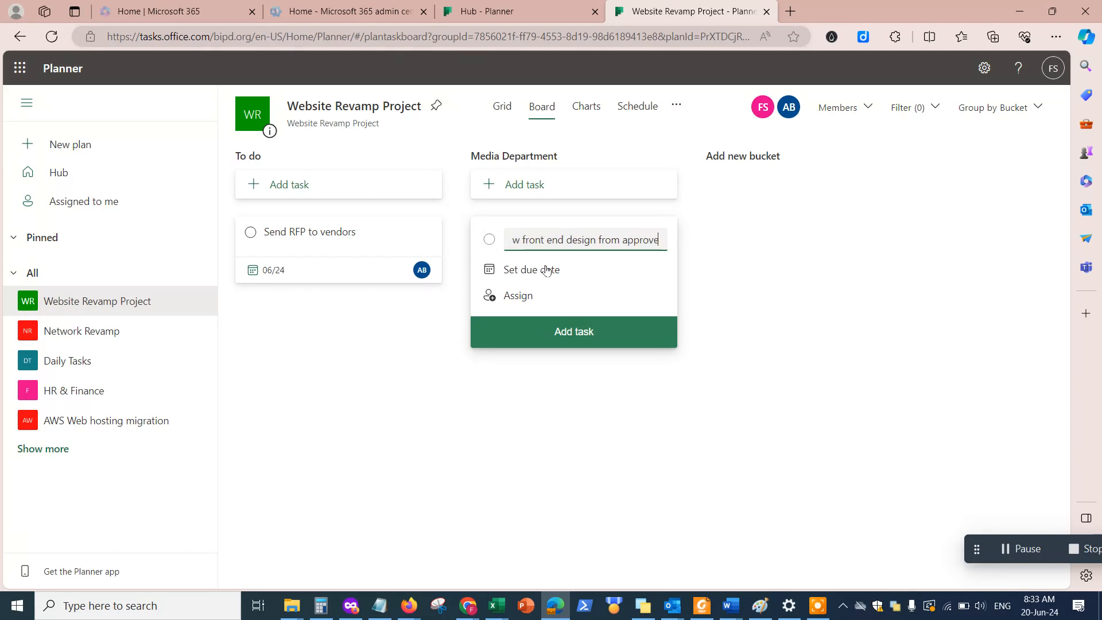
{"action": "type", "text": "d prop"}
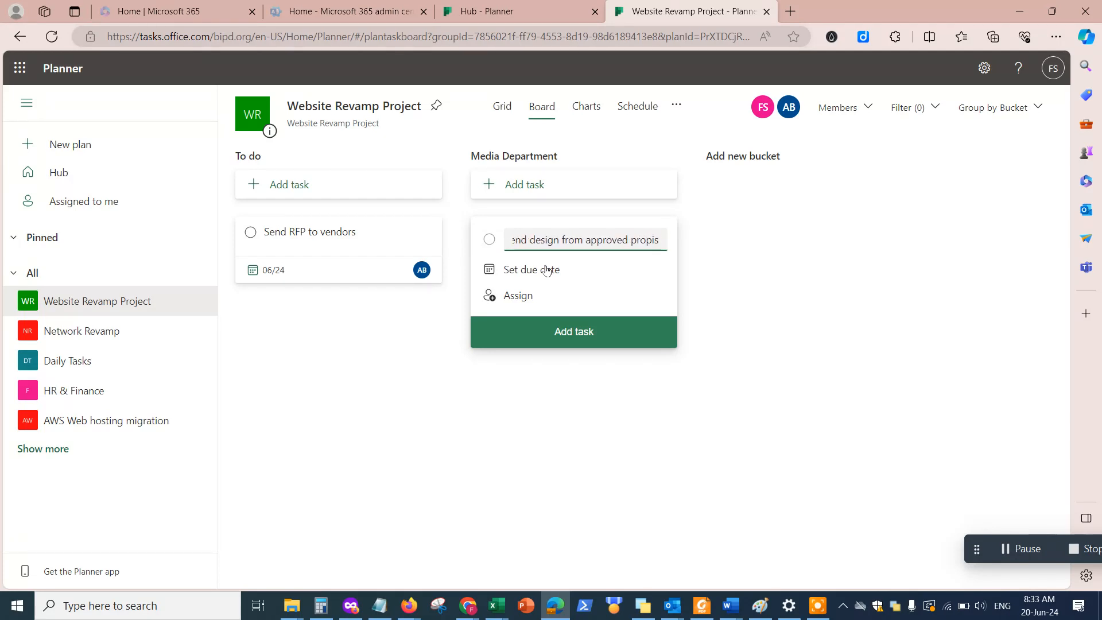
{"action": "type", "text": "osal"}
{"action": "left_click", "coordinate": [547, 269]}
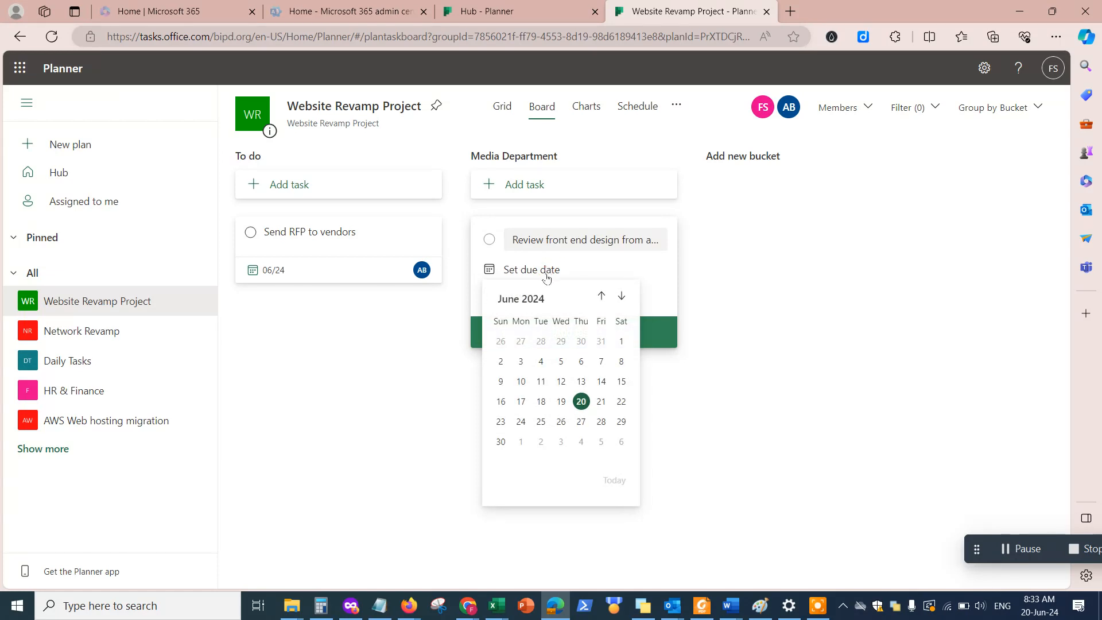
{"action": "left_click", "coordinate": [580, 421]}
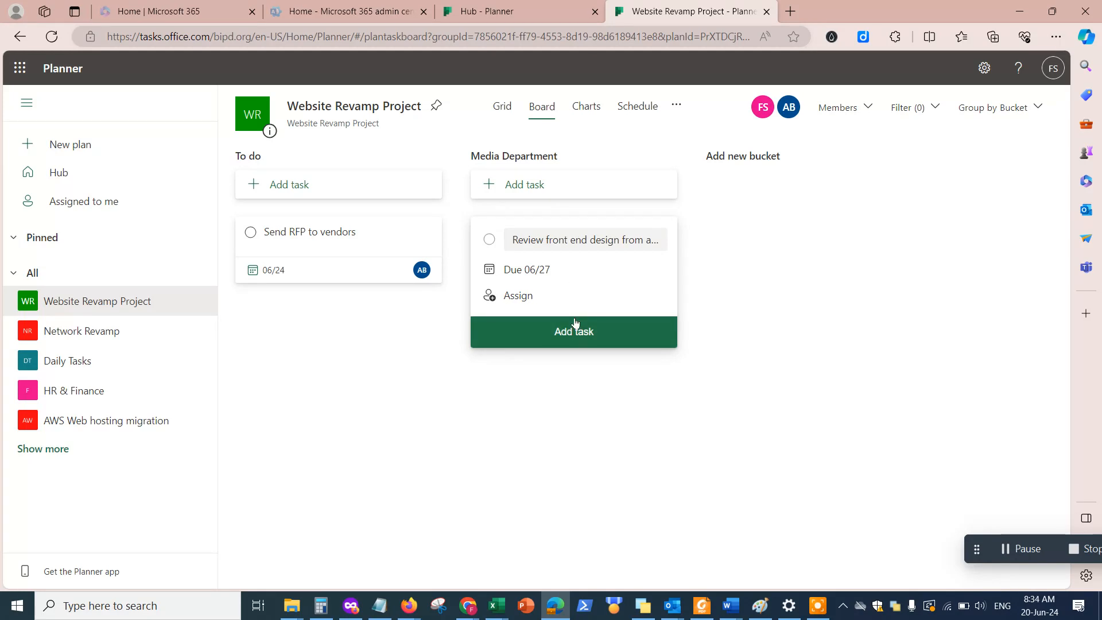
{"action": "left_click", "coordinate": [520, 296]}
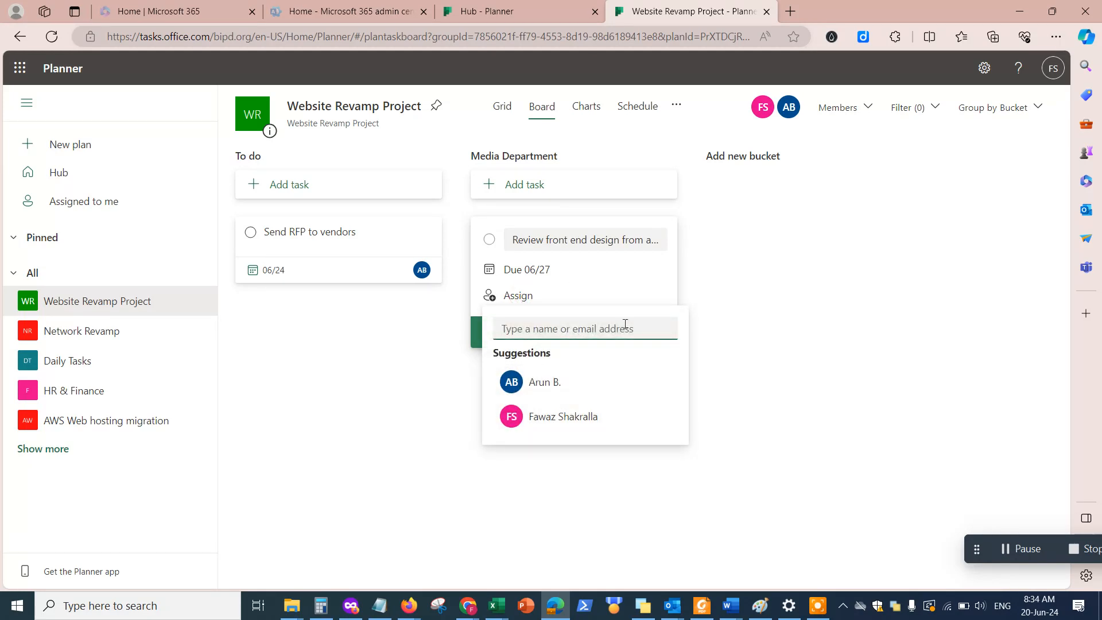
{"action": "left_click", "coordinate": [776, 397]}
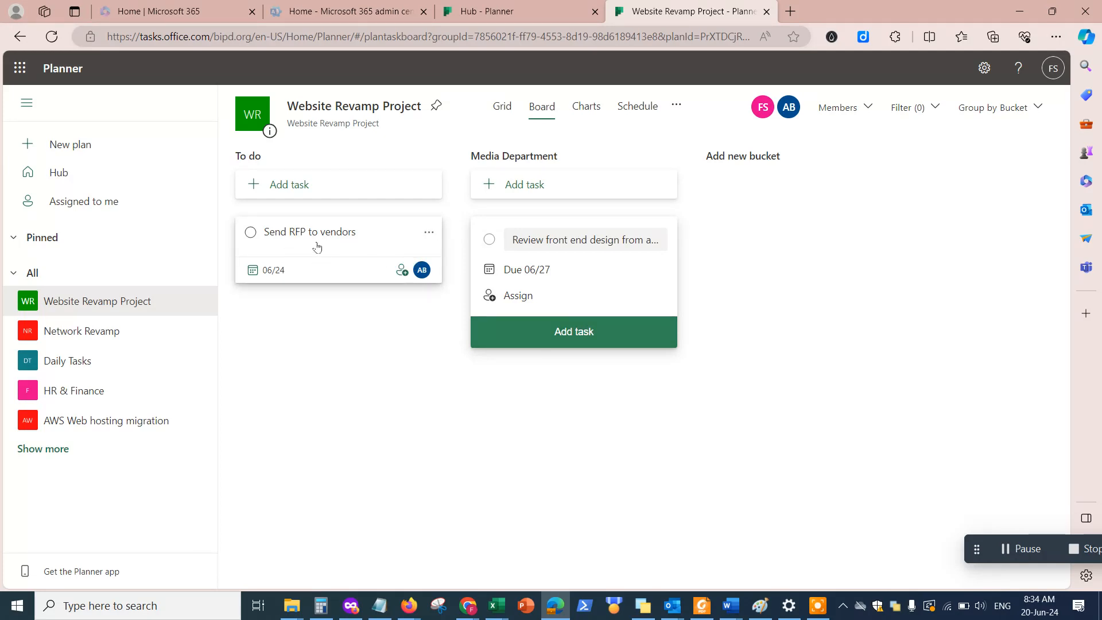
- Open the details of the "Send RFP to vendors" task and set its progress to In progress
{"action": "left_click", "coordinate": [430, 231]}
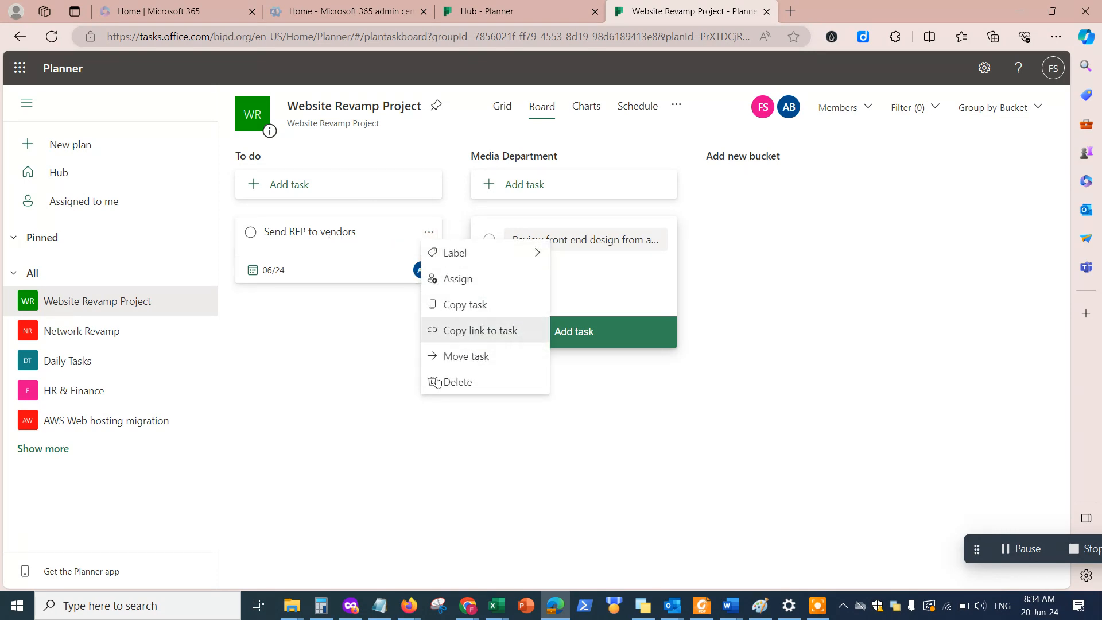
{"action": "left_click", "coordinate": [356, 232]}
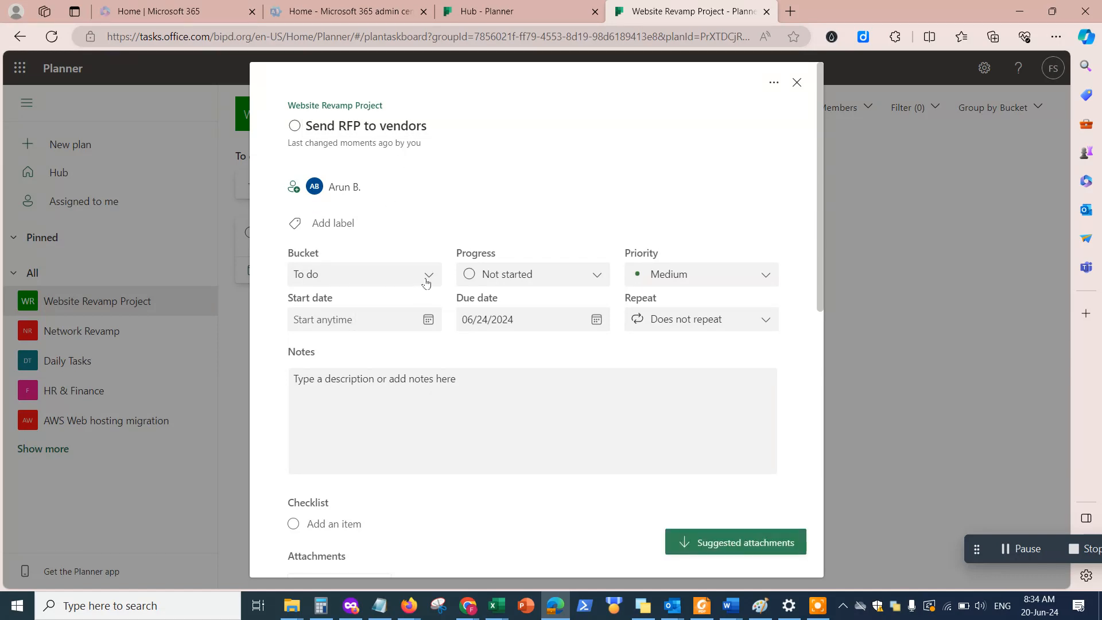
{"action": "left_click", "coordinate": [579, 276]}
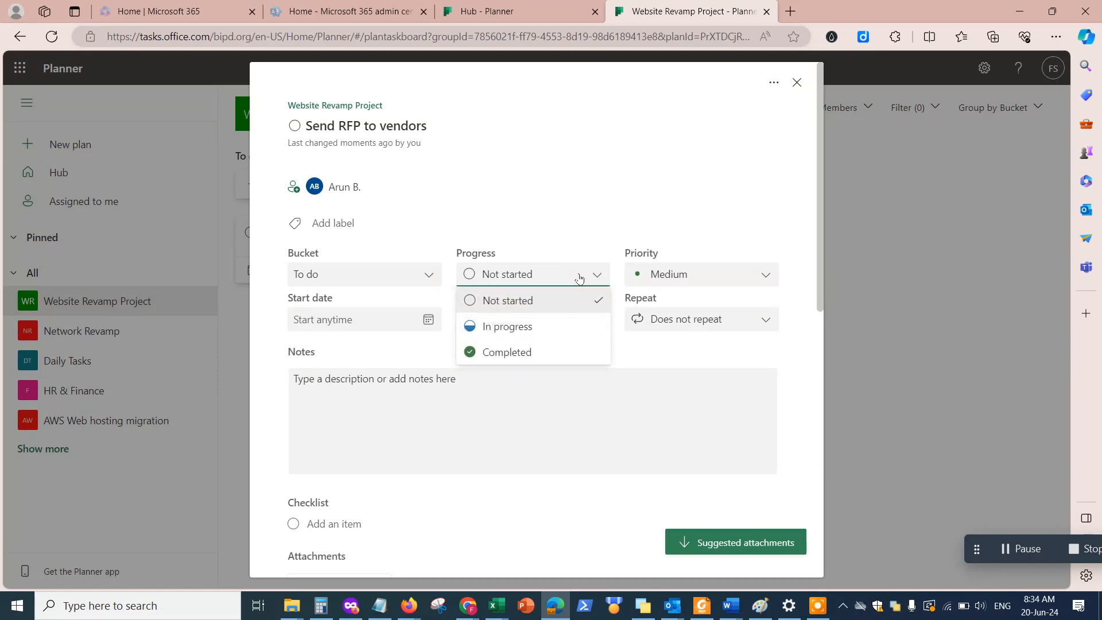
{"action": "left_click", "coordinate": [522, 326]}
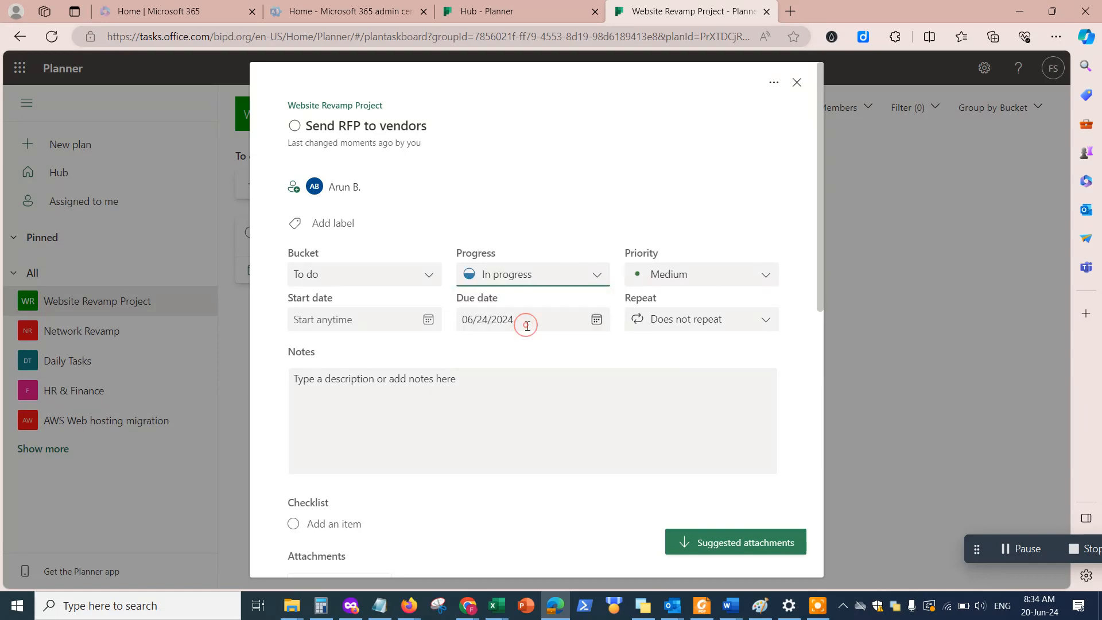
- Examine the priority levels and the assignee choices of the "Send RFP to vendors" task
{"action": "left_click", "coordinate": [699, 278]}
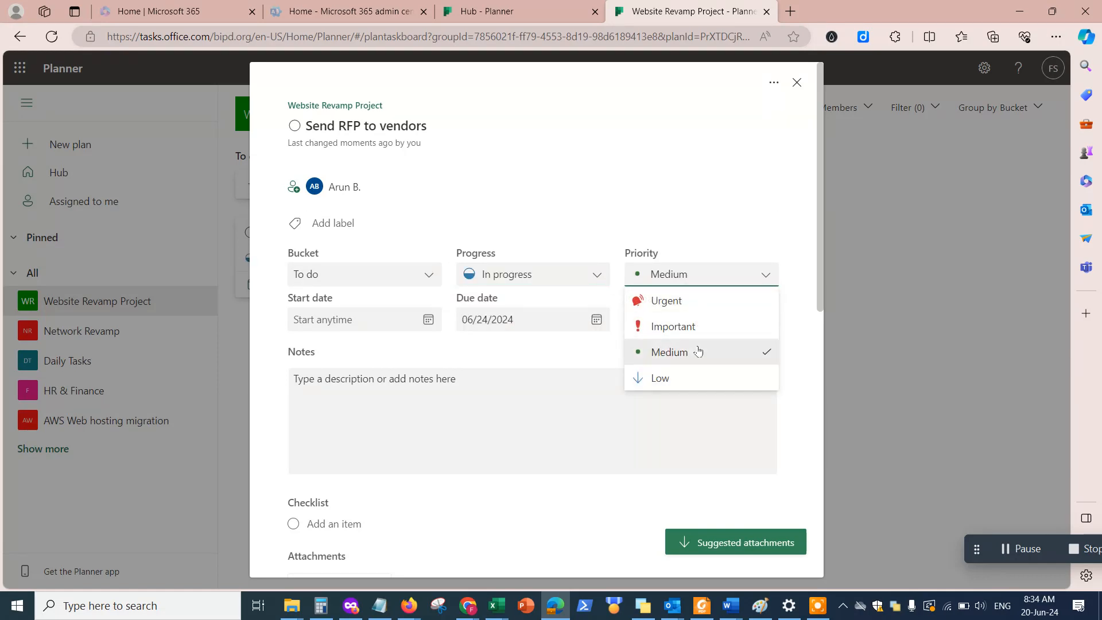
{"action": "left_click", "coordinate": [655, 200]}
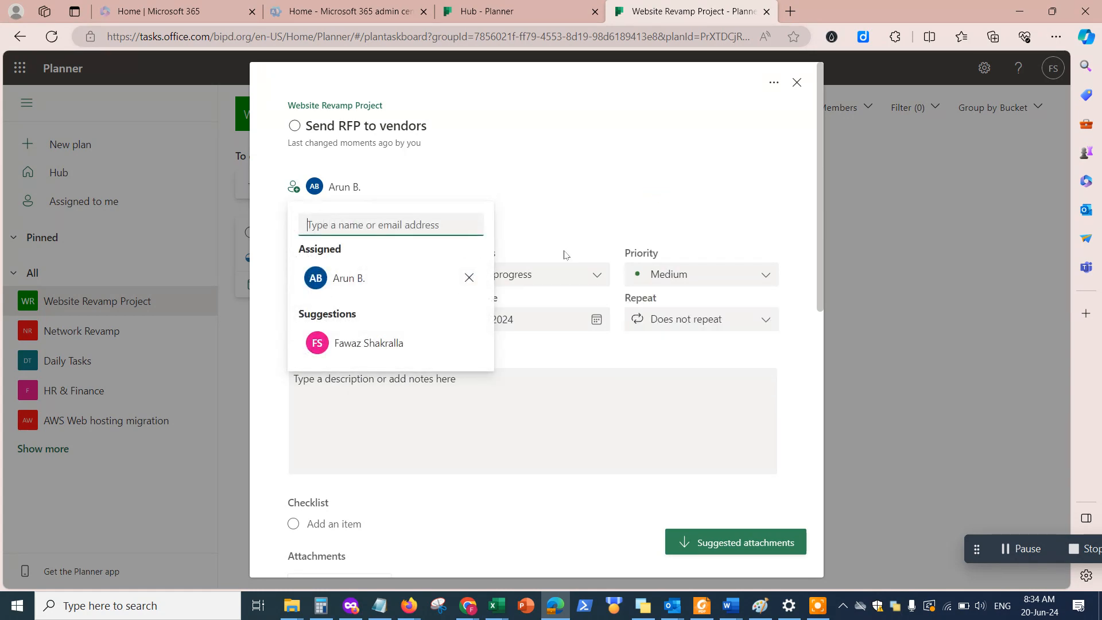
{"action": "left_click", "coordinate": [570, 352]}
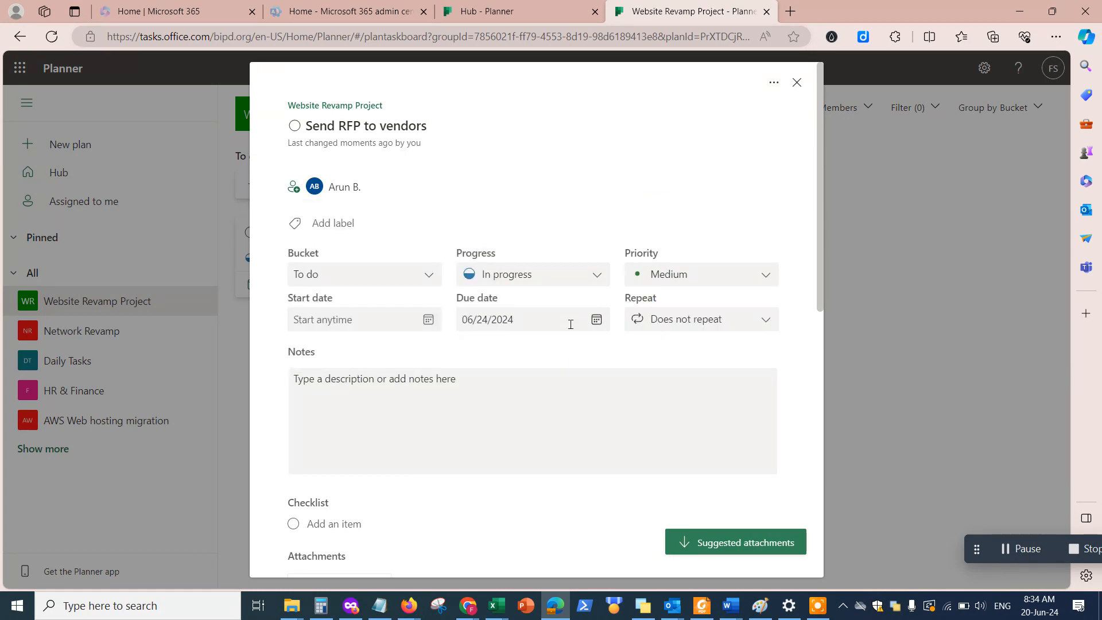
- Apply the Yellow label to the "Send RFP to vendors" task
{"action": "left_click", "coordinate": [339, 224]}
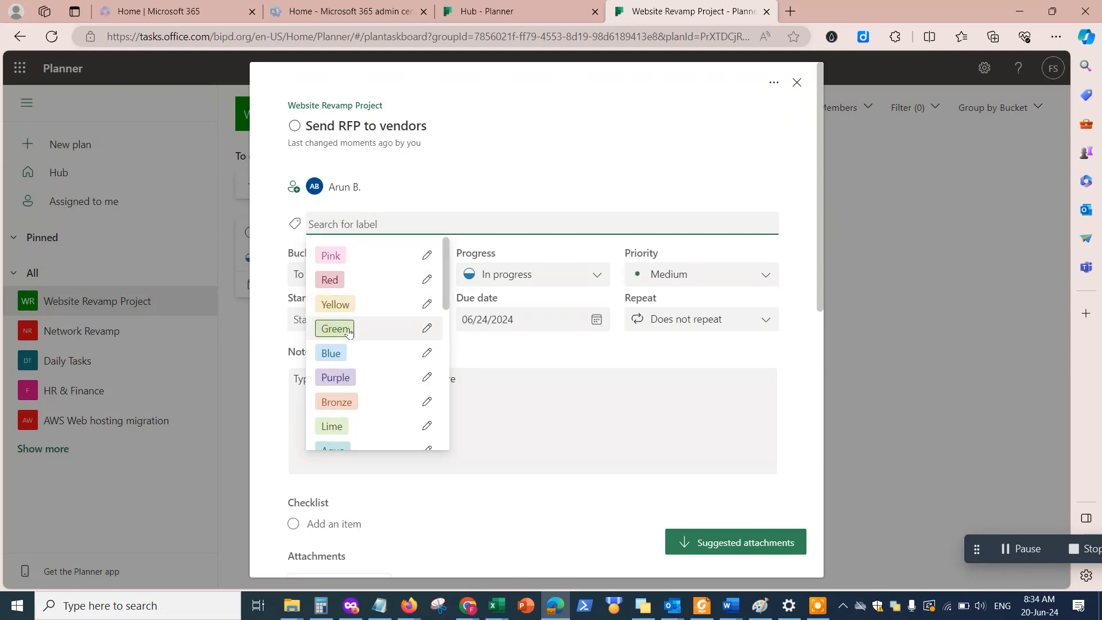
{"action": "left_click", "coordinate": [349, 306]}
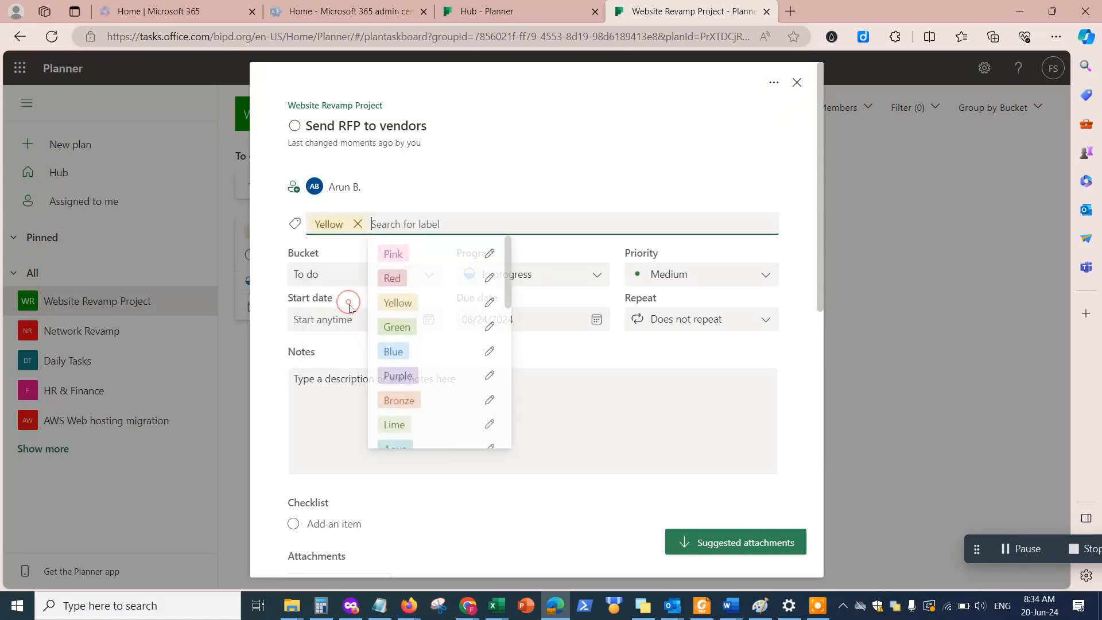
{"action": "left_click", "coordinate": [517, 164]}
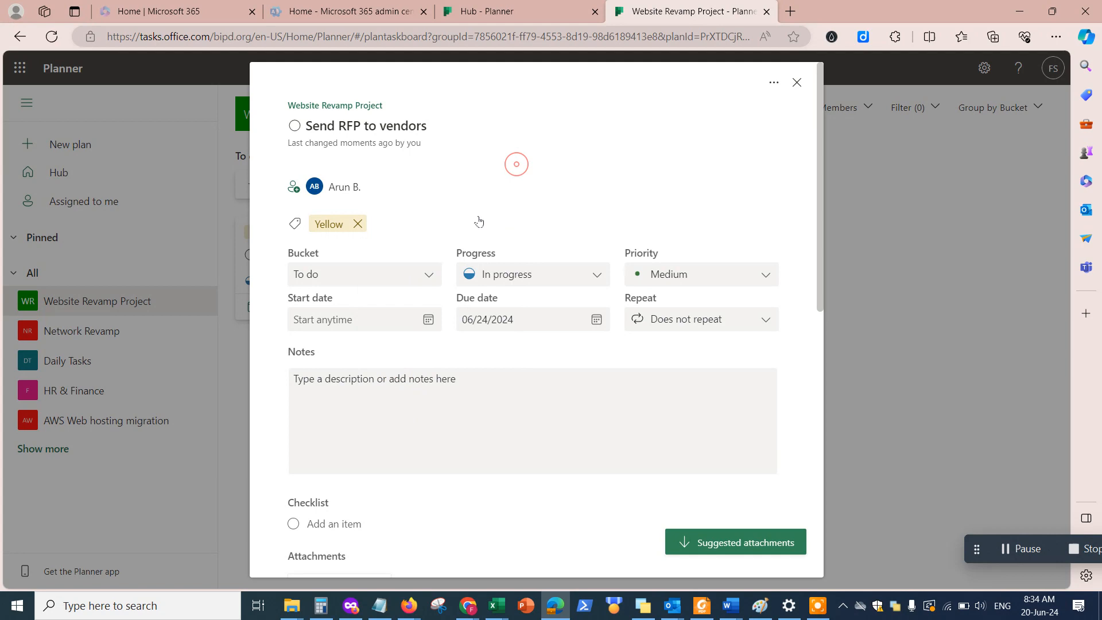
- Draft the task comment "Please review terms and conditions on page 7 of the proposal, and let me know your thoughts" without sending it
{"action": "left_click", "coordinate": [457, 417]}
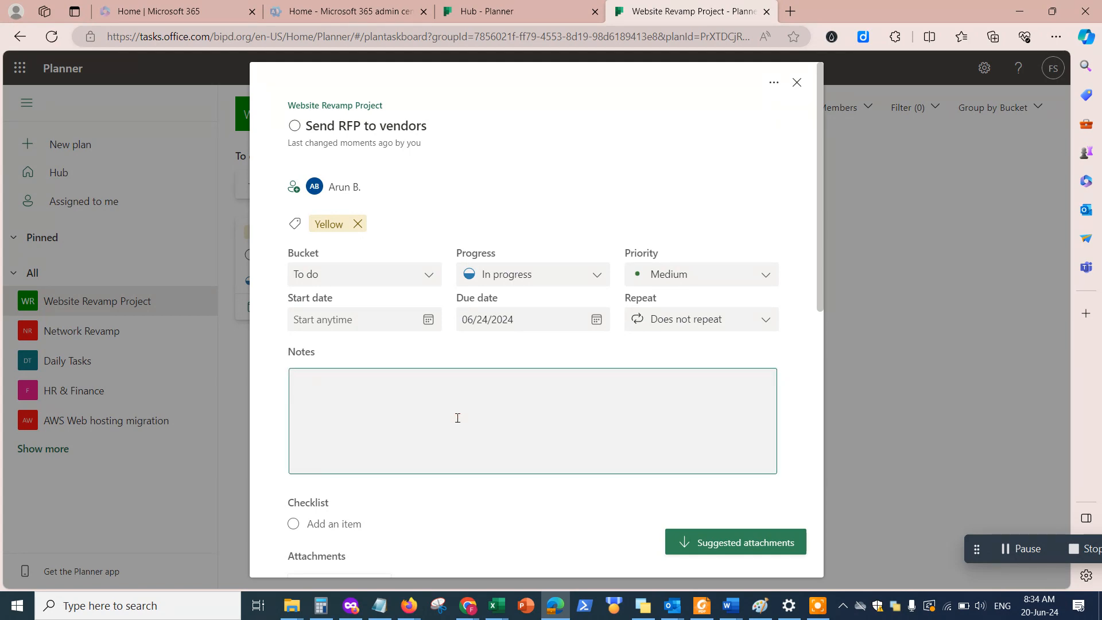
{"action": "scroll", "coordinate": [457, 417], "scroll_direction": "down", "scroll_amount": 3}
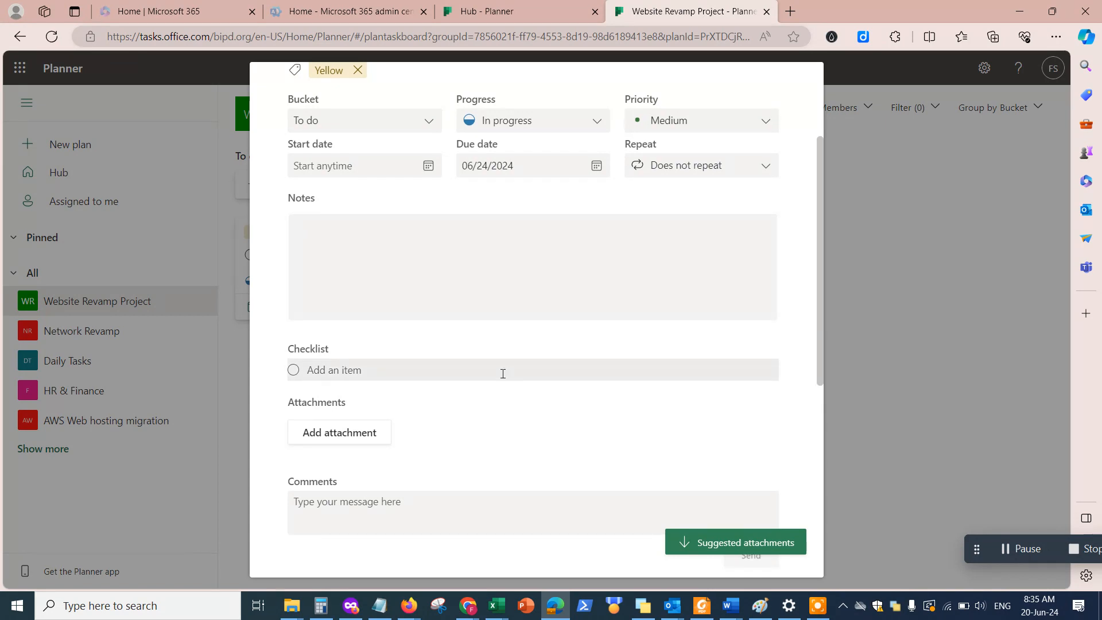
{"action": "scroll", "coordinate": [504, 376], "scroll_direction": "down", "scroll_amount": 3}
{"action": "left_click", "coordinate": [415, 359]}
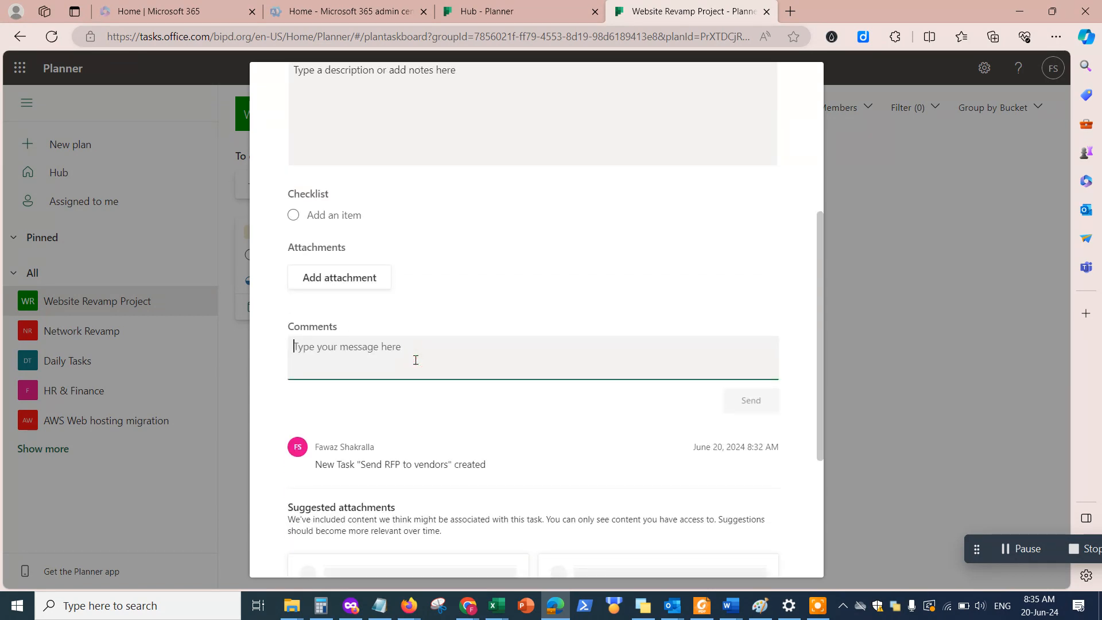
{"action": "type", "text": "Please r"}
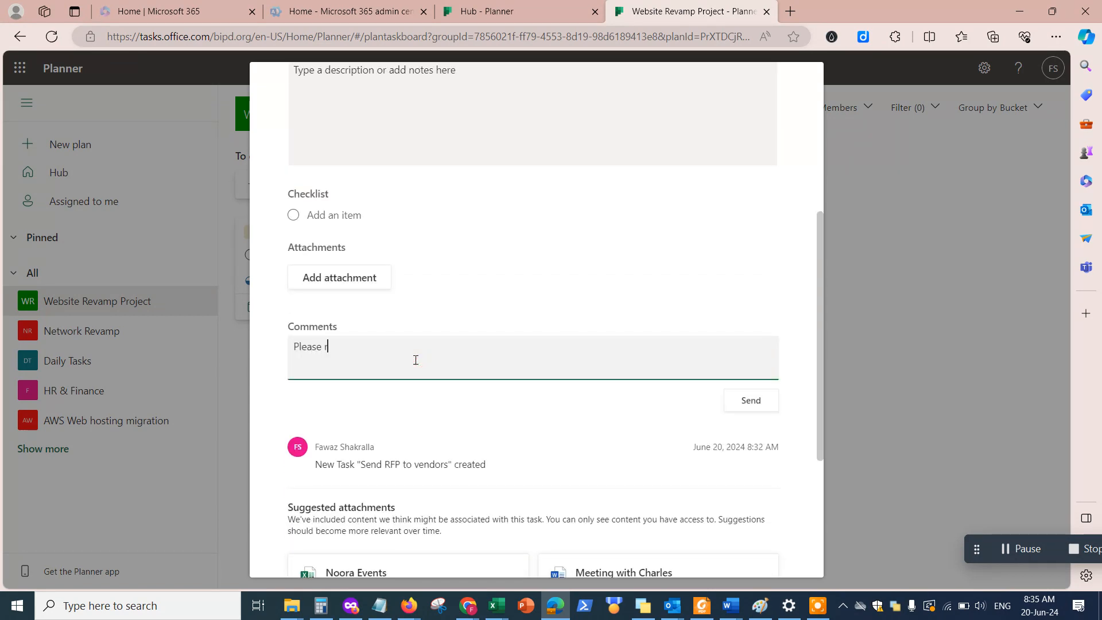
{"action": "type", "text": "eview pag"}
{"action": "key", "text": "BackSpace"}
{"action": "key", "text": "BackSpace"}
{"action": "type", "text": "ersm"}
{"action": "key", "text": "BackSpace"}
{"action": "type", "text": "msn an"}
{"action": "key", "text": "BackSpace"}
{"action": "key", "text": "BackSpace"}
{"action": "type", "text": "a"}
{"action": "key", "text": "BackSpace"}
{"action": "key", "text": "BackSpace"}
{"action": "key", "text": "BackSpace"}
{"action": "type", "text": "and conditions on page 7 "}
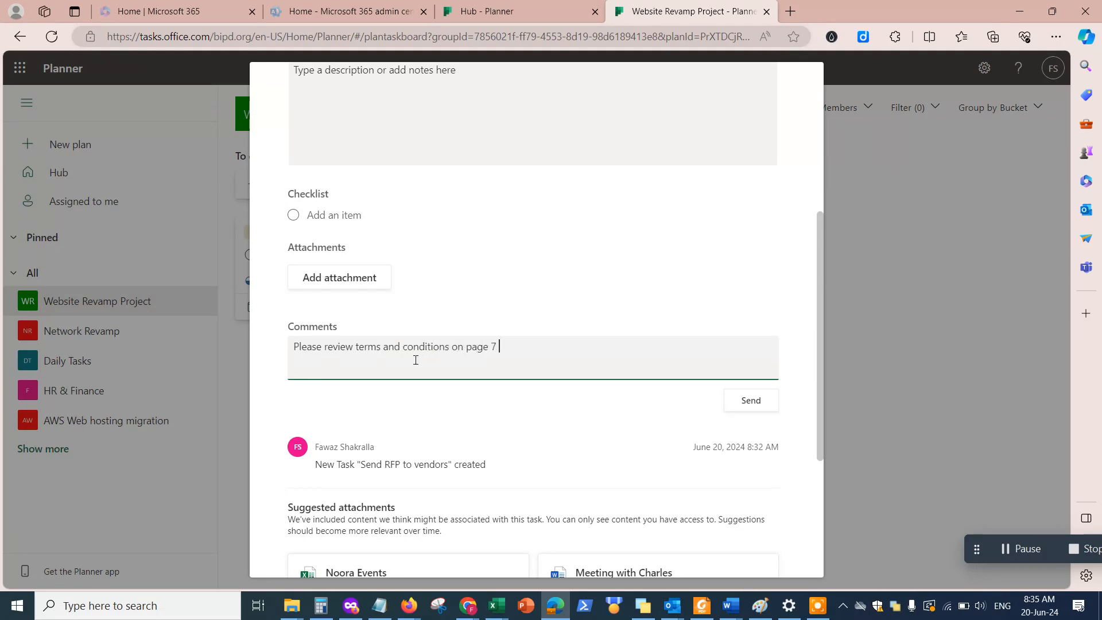
{"action": "type", "text": "of the proposal, and let me know yuor"}
{"action": "key", "text": "BackSpace"}
{"action": "key", "text": "BackSpace"}
{"action": "key", "text": "BackSpace"}
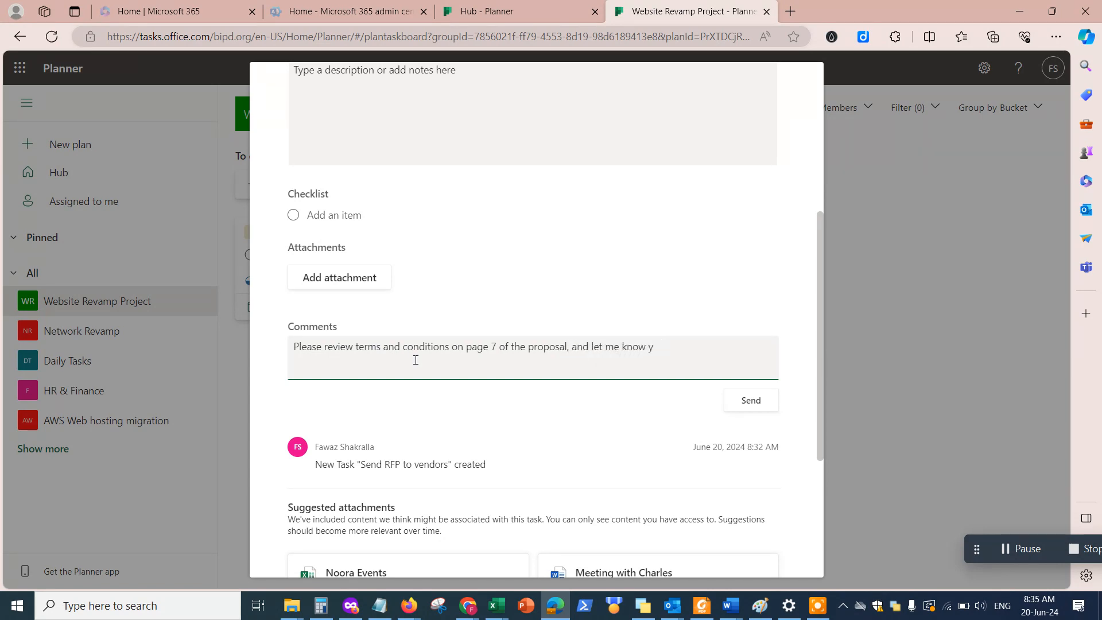
{"action": "type", "text": "our thoughts"}
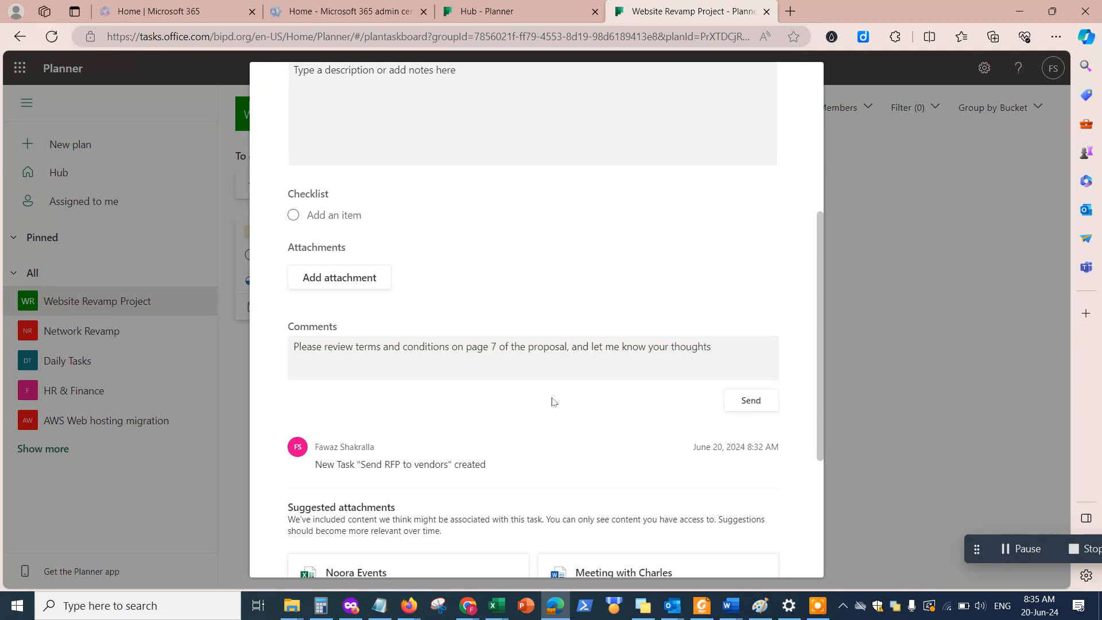
- Examine the task's fields, notes, checklist, attachments, comments and suggested attachments, and close its details
{"action": "scroll", "coordinate": [537, 417], "scroll_direction": "down", "scroll_amount": 3}
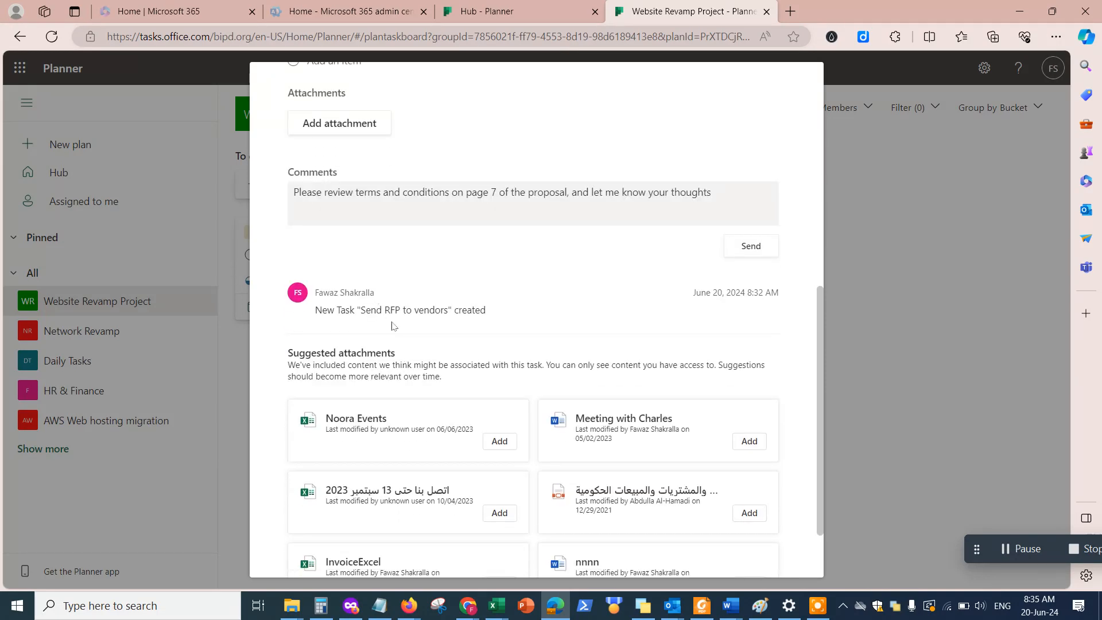
{"action": "scroll", "coordinate": [504, 329], "scroll_direction": "up", "scroll_amount": 4}
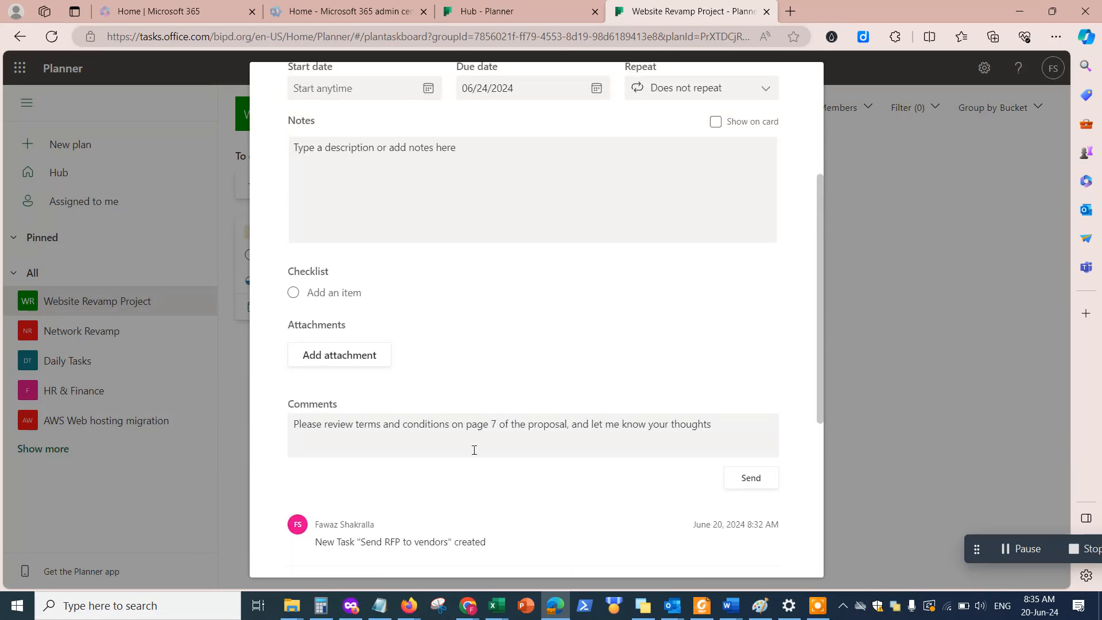
{"action": "scroll", "coordinate": [610, 326], "scroll_direction": "up", "scroll_amount": 2}
{"action": "scroll", "coordinate": [612, 322], "scroll_direction": "down", "scroll_amount": 7}
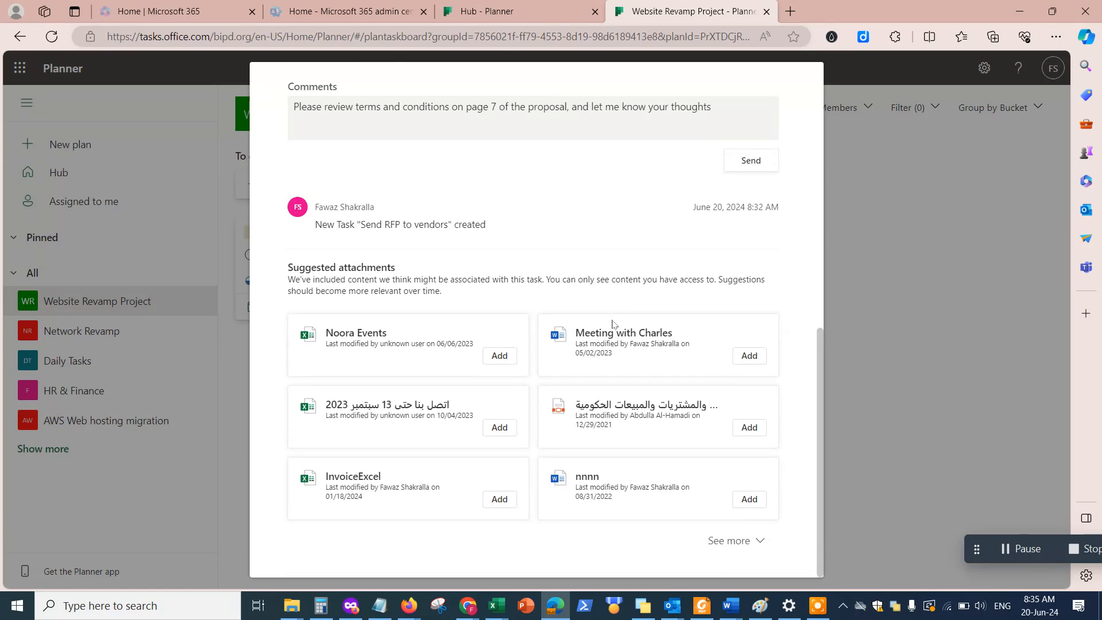
{"action": "scroll", "coordinate": [746, 190], "scroll_direction": "up", "scroll_amount": 1}
{"action": "scroll", "coordinate": [746, 190], "scroll_direction": "up", "scroll_amount": 7}
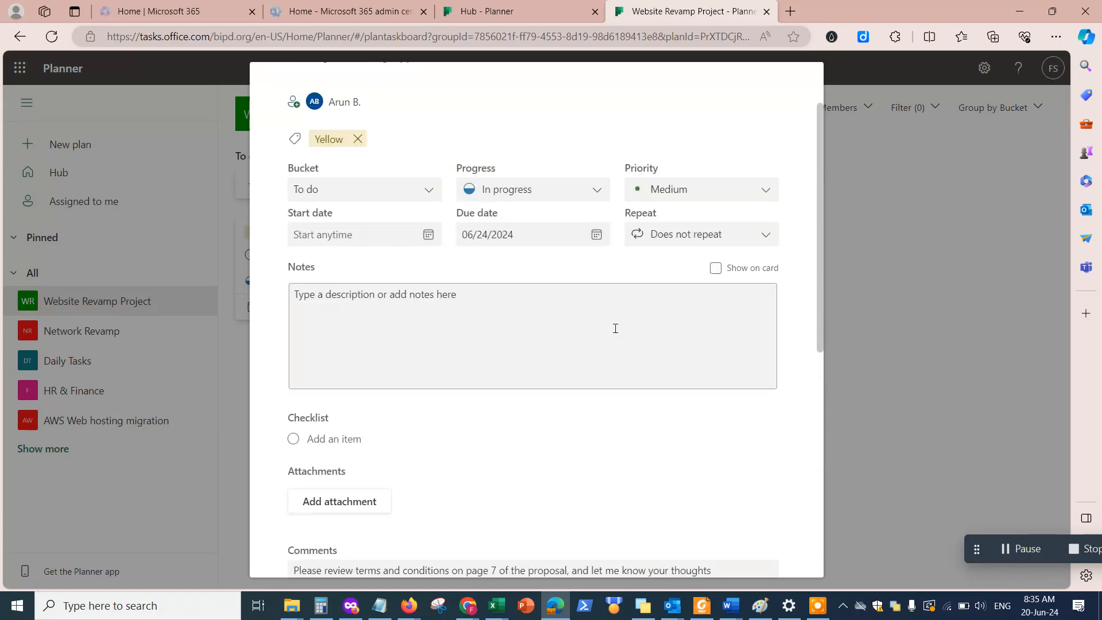
{"action": "scroll", "coordinate": [543, 431], "scroll_direction": "down", "scroll_amount": 3}
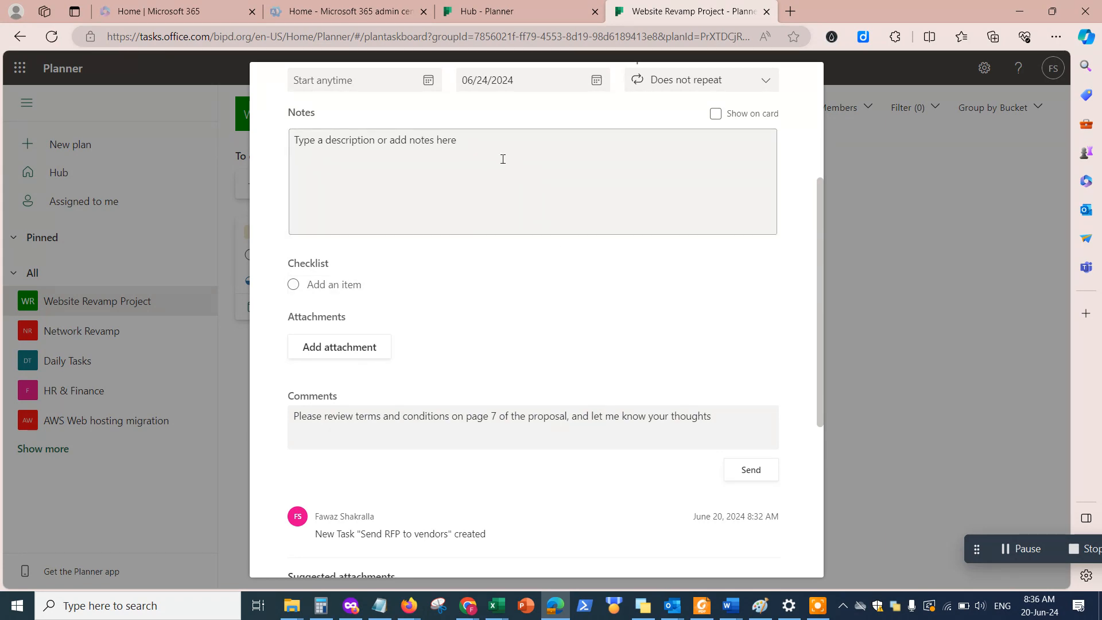
{"action": "scroll", "coordinate": [583, 270], "scroll_direction": "down", "scroll_amount": 4}
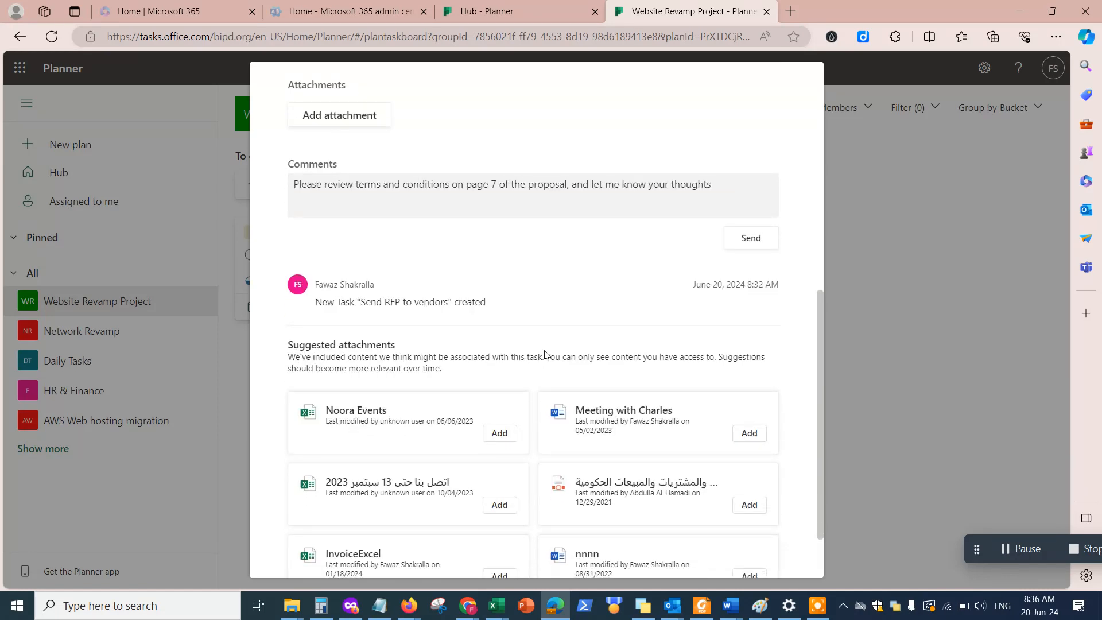
{"action": "scroll", "coordinate": [615, 398], "scroll_direction": "up", "scroll_amount": 8}
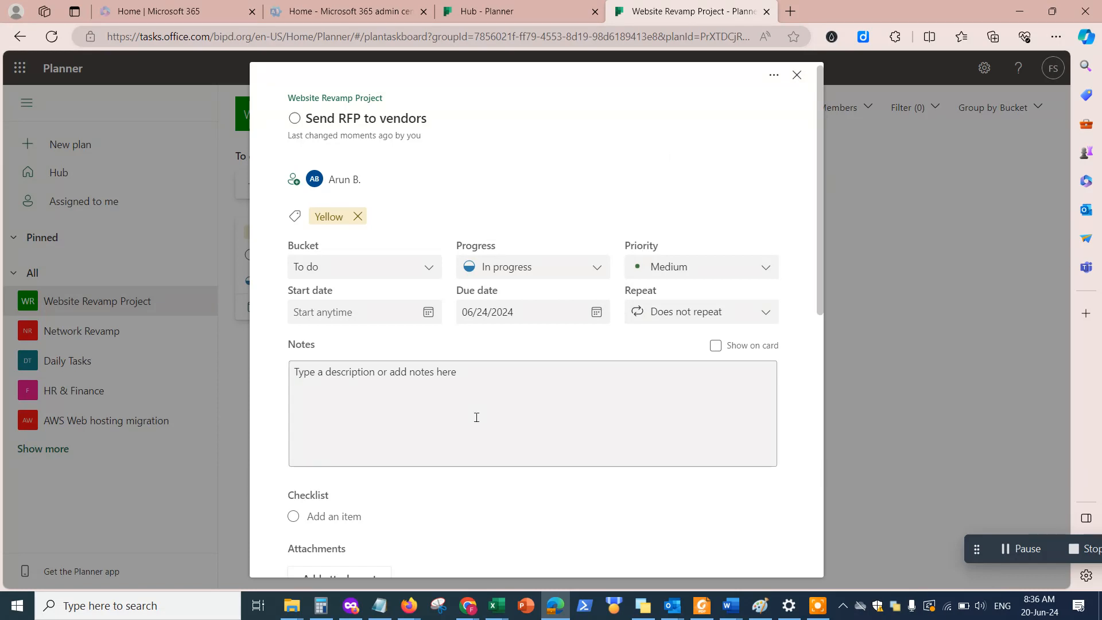
{"action": "scroll", "coordinate": [477, 417], "scroll_direction": "down", "scroll_amount": 3}
{"action": "left_click", "coordinate": [405, 244]}
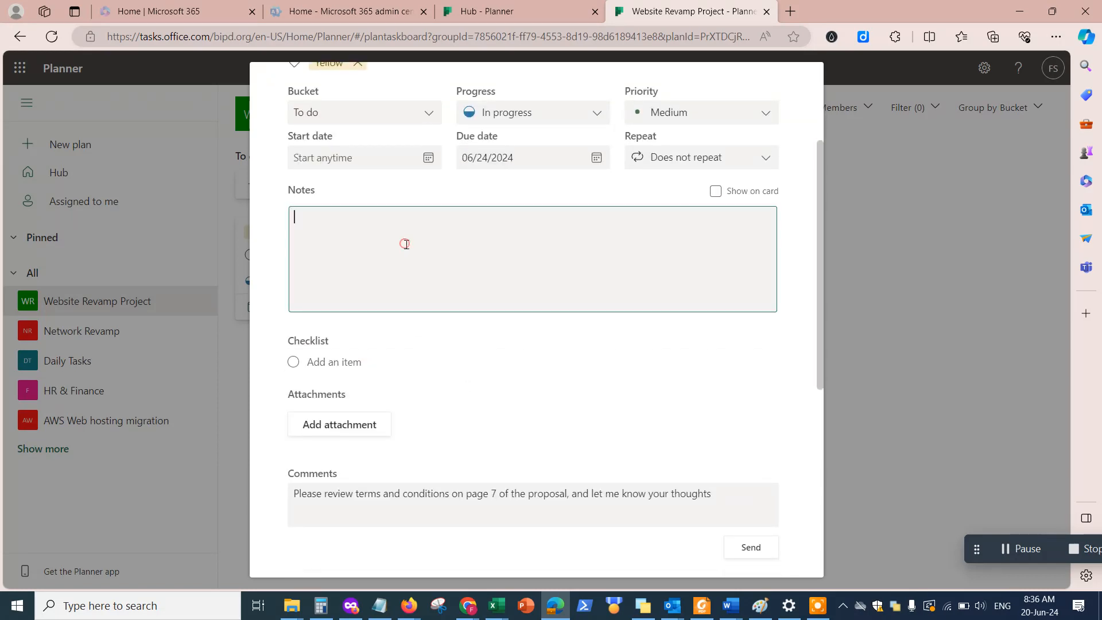
{"action": "left_click", "coordinate": [472, 415]}
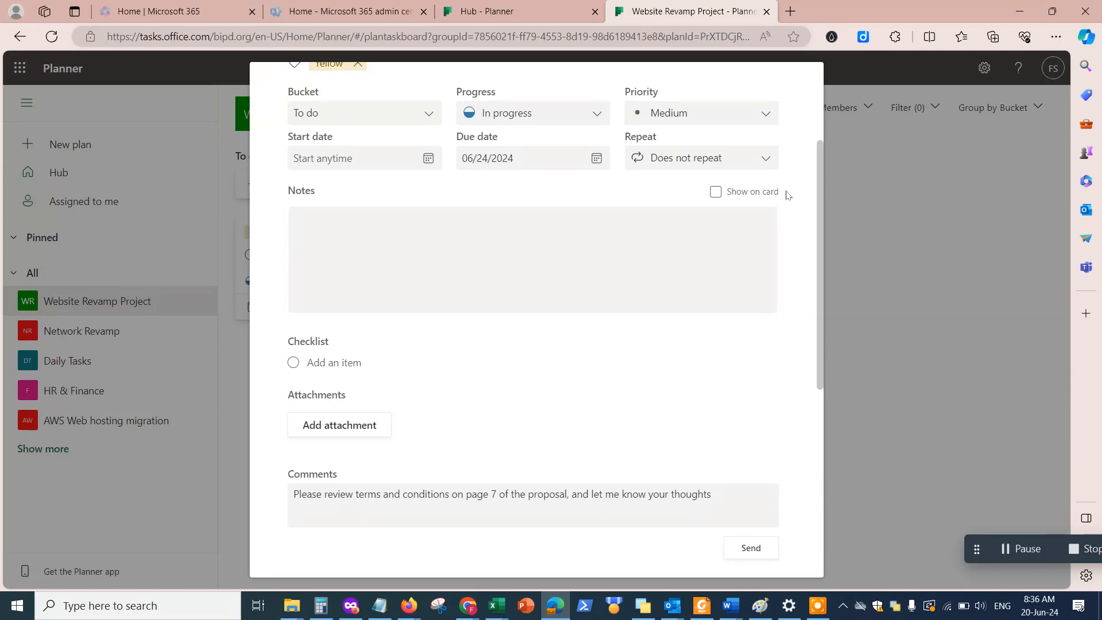
{"action": "left_click", "coordinate": [857, 494]}
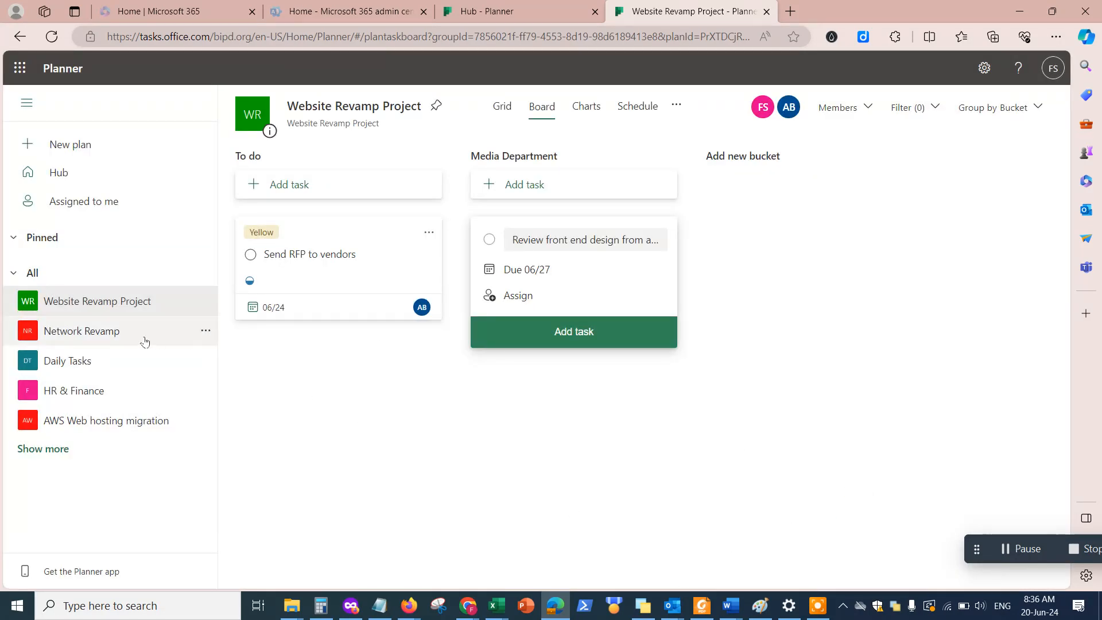
- Open the Network Revamp plan, and switch to Outlook to read the "You've joined the Network Revamp group" email
{"action": "left_click", "coordinate": [101, 333]}
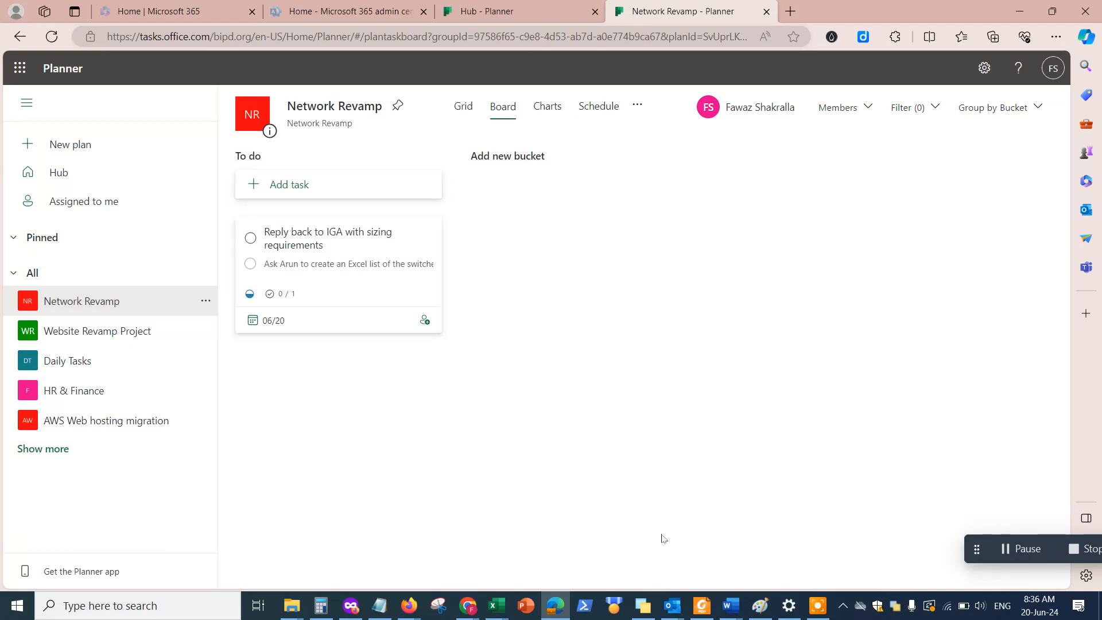
{"action": "mouse_move", "coordinate": [669, 605]}
{"action": "left_click", "coordinate": [307, 522]}
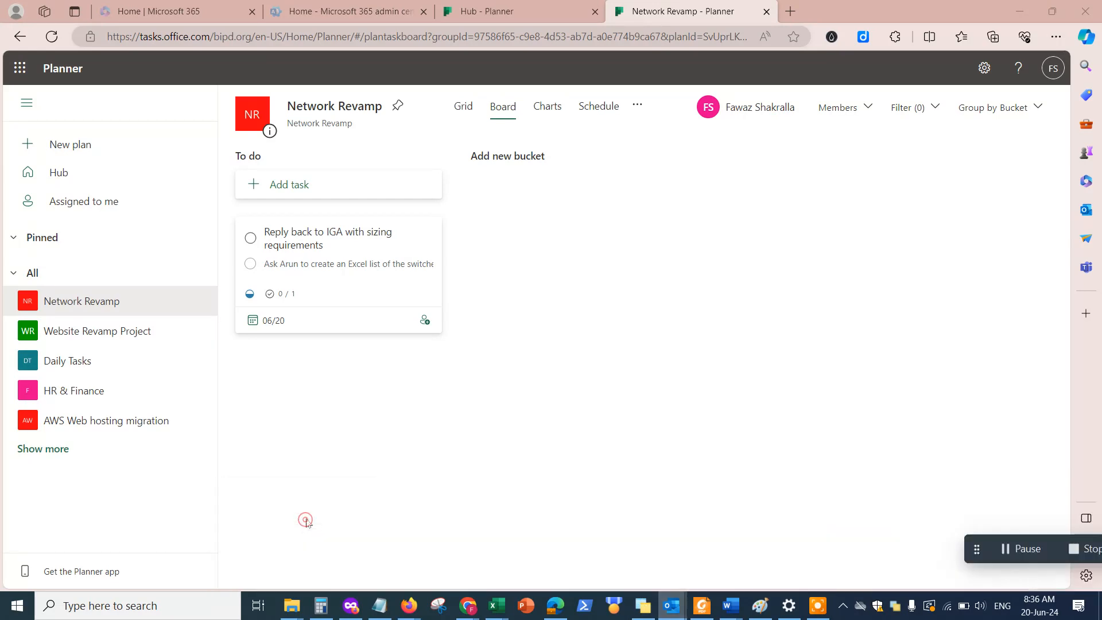
{"action": "scroll", "coordinate": [425, 321], "scroll_direction": "down", "scroll_amount": 3}
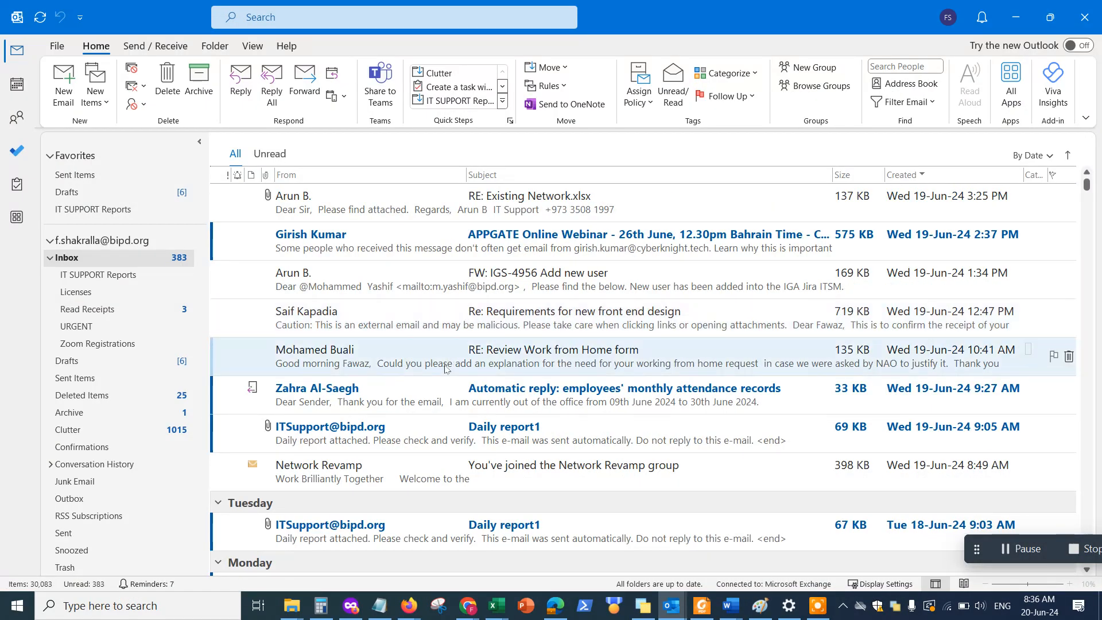
{"action": "left_click", "coordinate": [364, 469]}
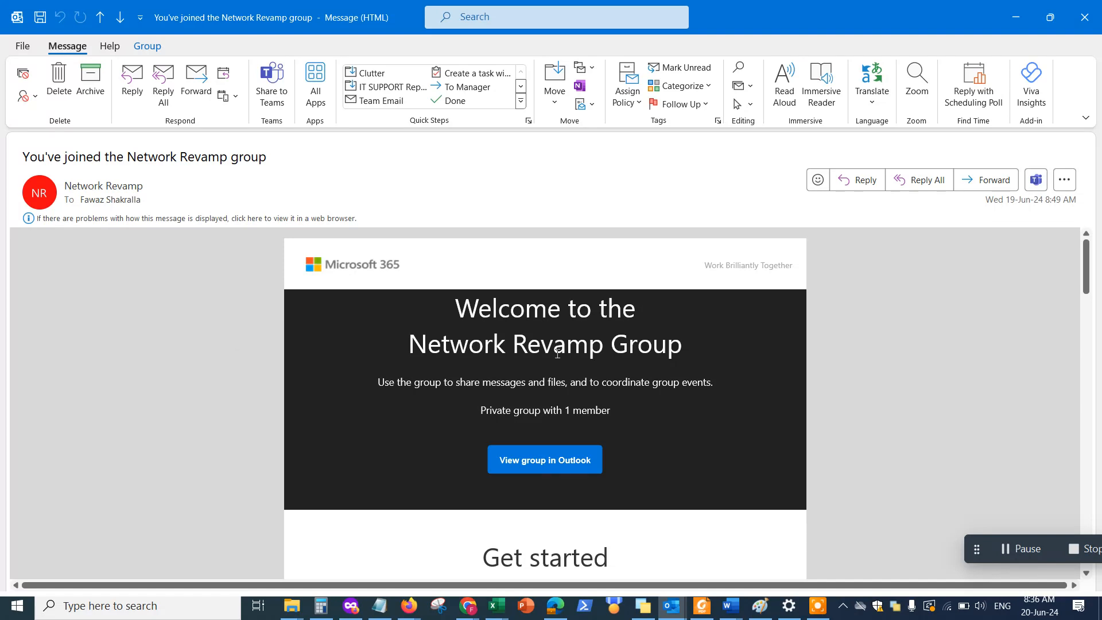
{"action": "scroll", "coordinate": [631, 379], "scroll_direction": "down", "scroll_amount": 4}
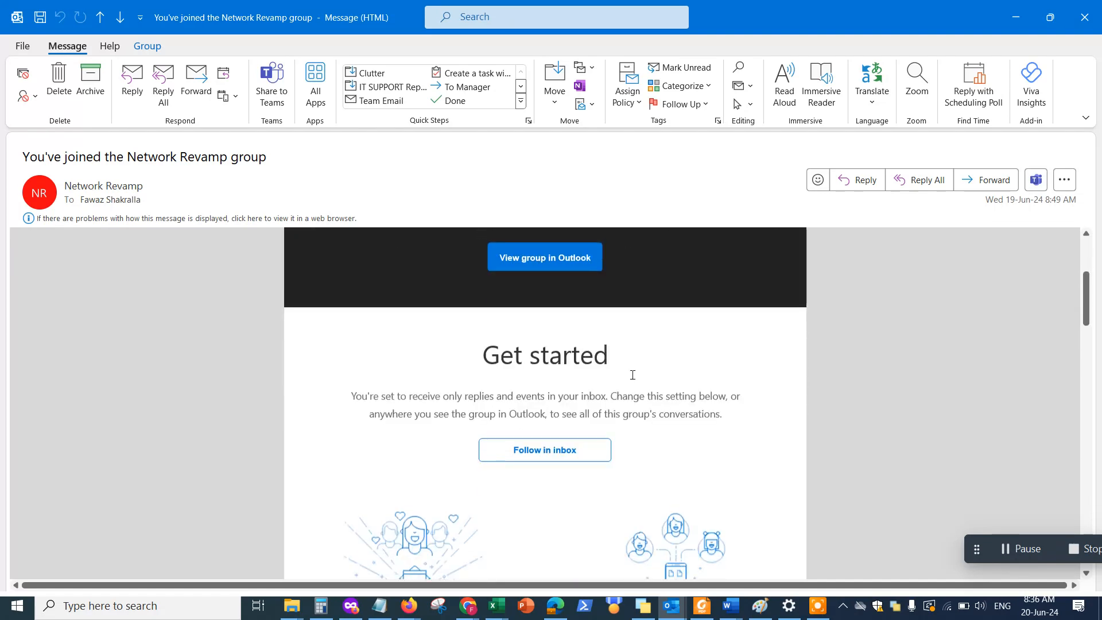
{"action": "scroll", "coordinate": [568, 338], "scroll_direction": "up", "scroll_amount": 4}
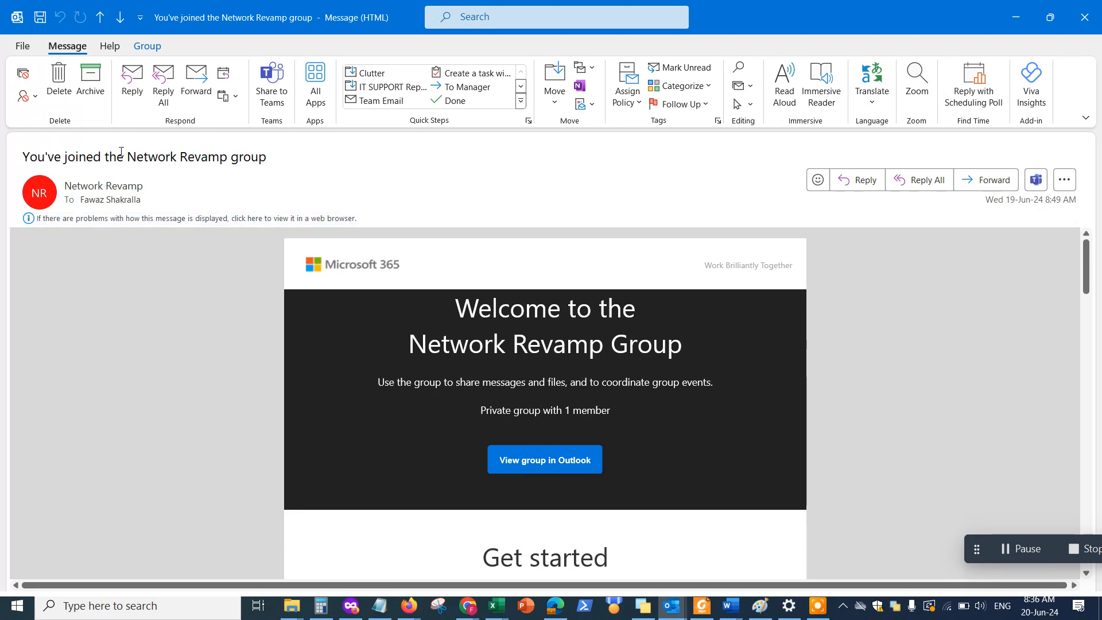
- Switch back to Edge to view the board of the Network Revamp plan
{"action": "key", "text": "alt+Tab"}
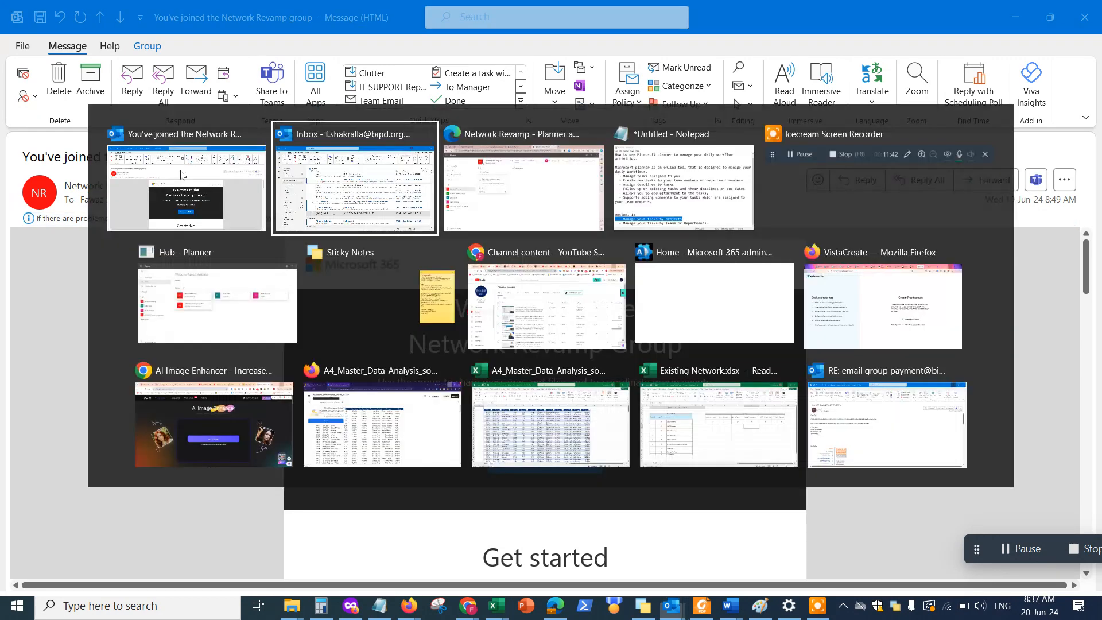
{"action": "key", "text": "alt+Tab"}
{"action": "left_click", "coordinate": [555, 605]}
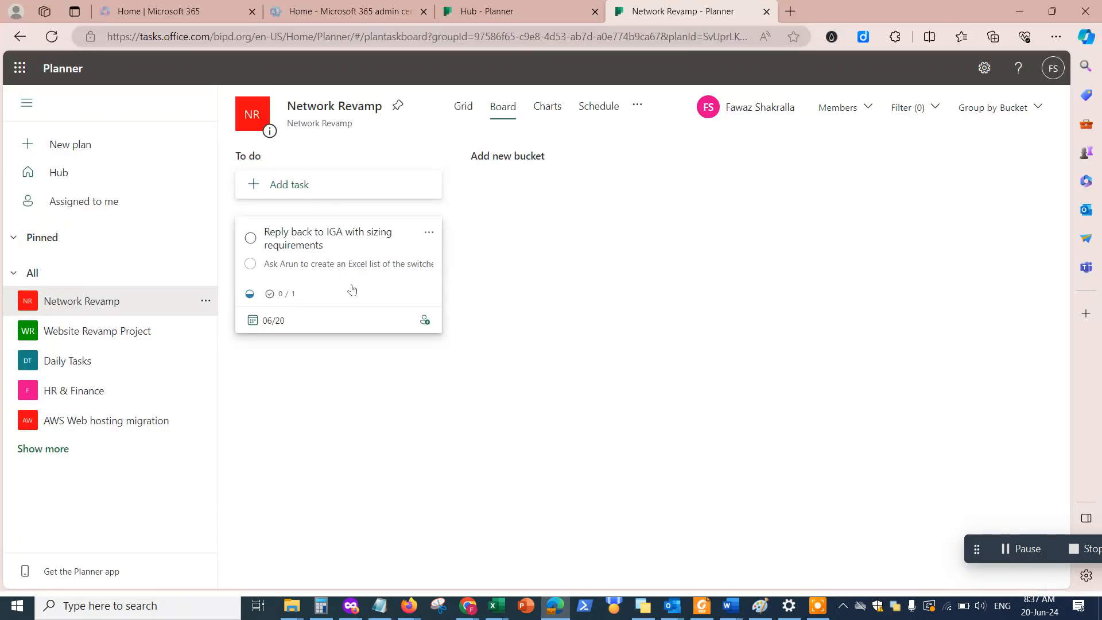
- Return to the welcome email in Outlook, look through its getting-started section, and open the Network Revamp group from it
{"action": "key", "text": "alt+Tab"}
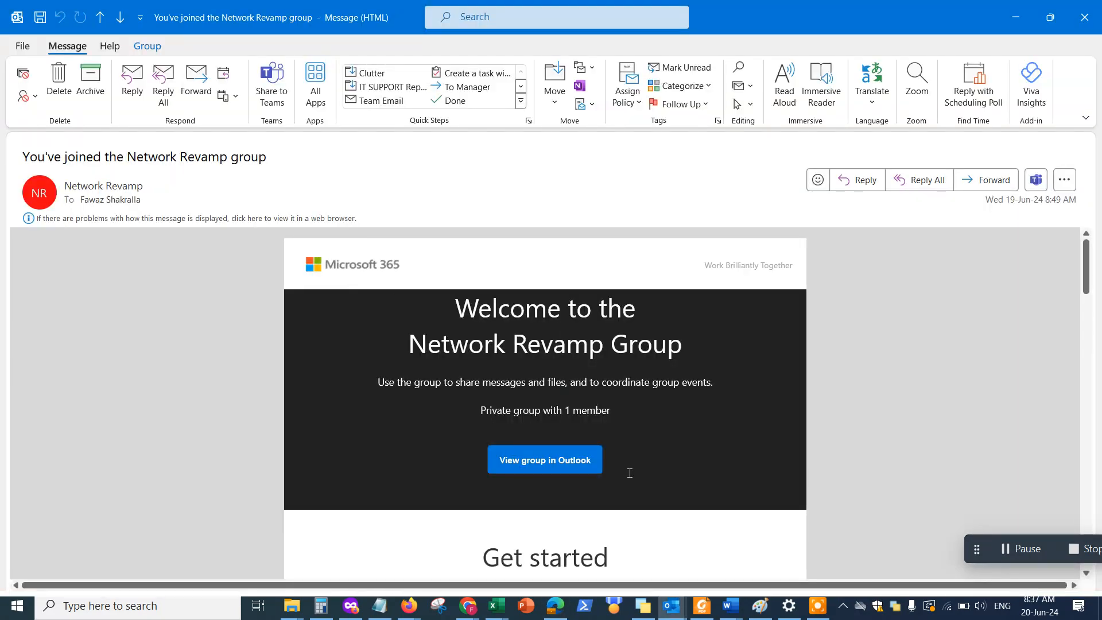
{"action": "scroll", "coordinate": [629, 473], "scroll_direction": "down", "scroll_amount": 5}
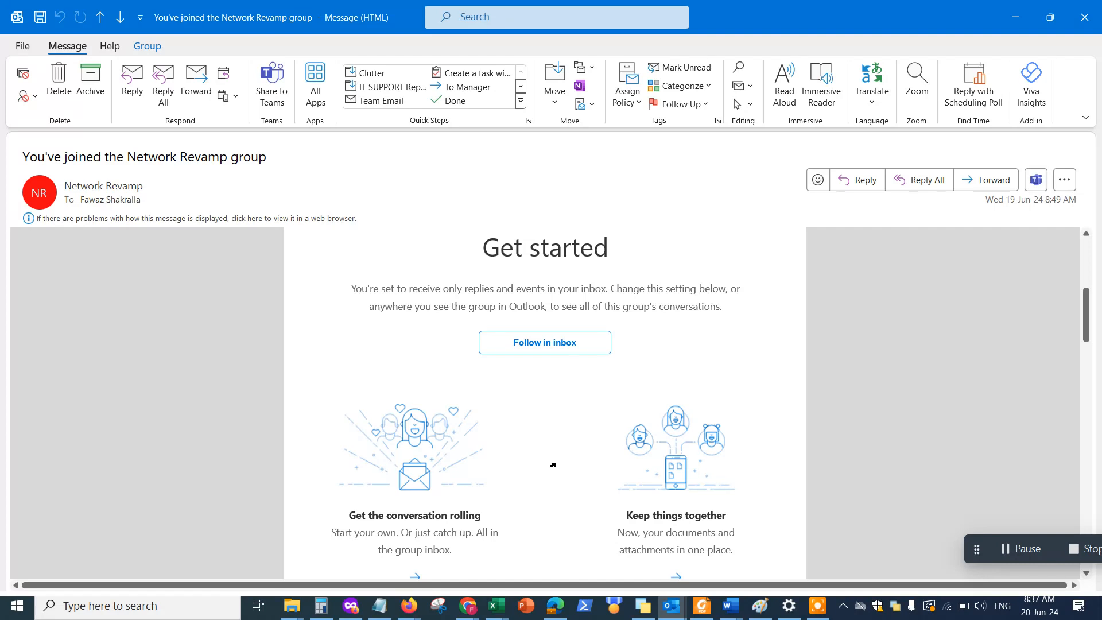
{"action": "scroll", "coordinate": [553, 465], "scroll_direction": "down", "scroll_amount": 3}
{"action": "scroll", "coordinate": [558, 418], "scroll_direction": "up", "scroll_amount": 8}
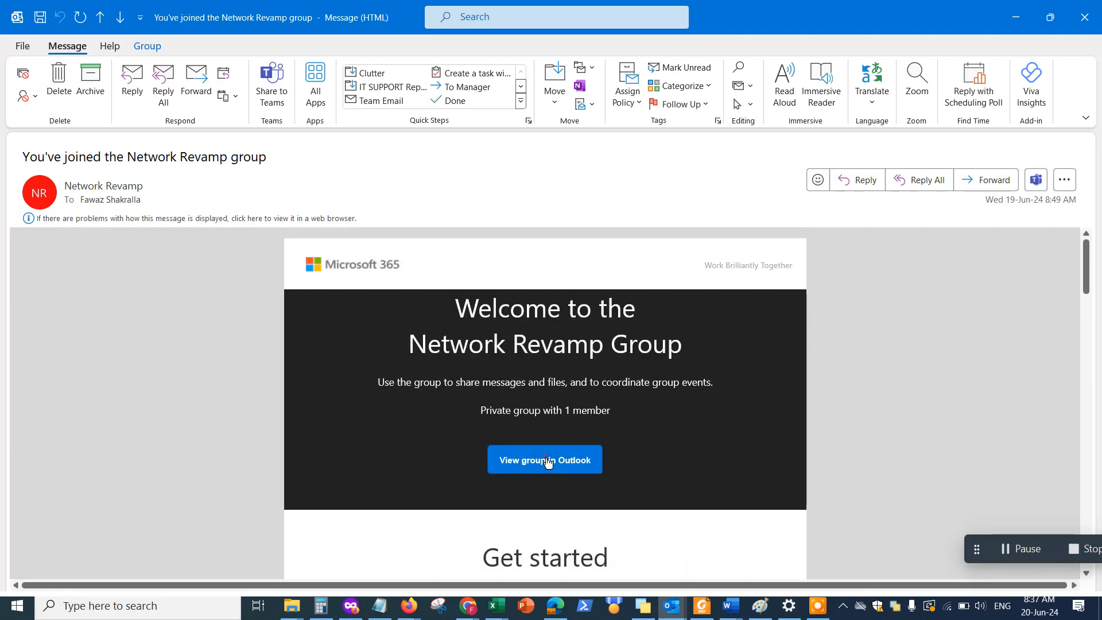
{"action": "left_click", "coordinate": [548, 462]}
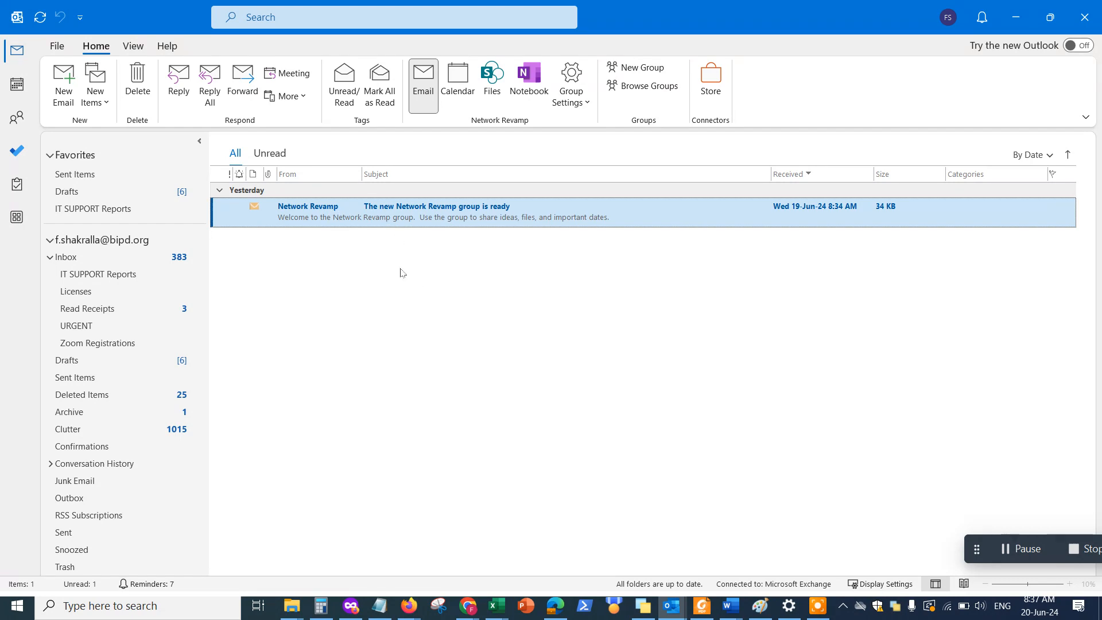
- Read the "The new Network Revamp group is ready" message in the group's mailbox, and switch back to Edge
{"action": "double_click", "coordinate": [397, 215]}
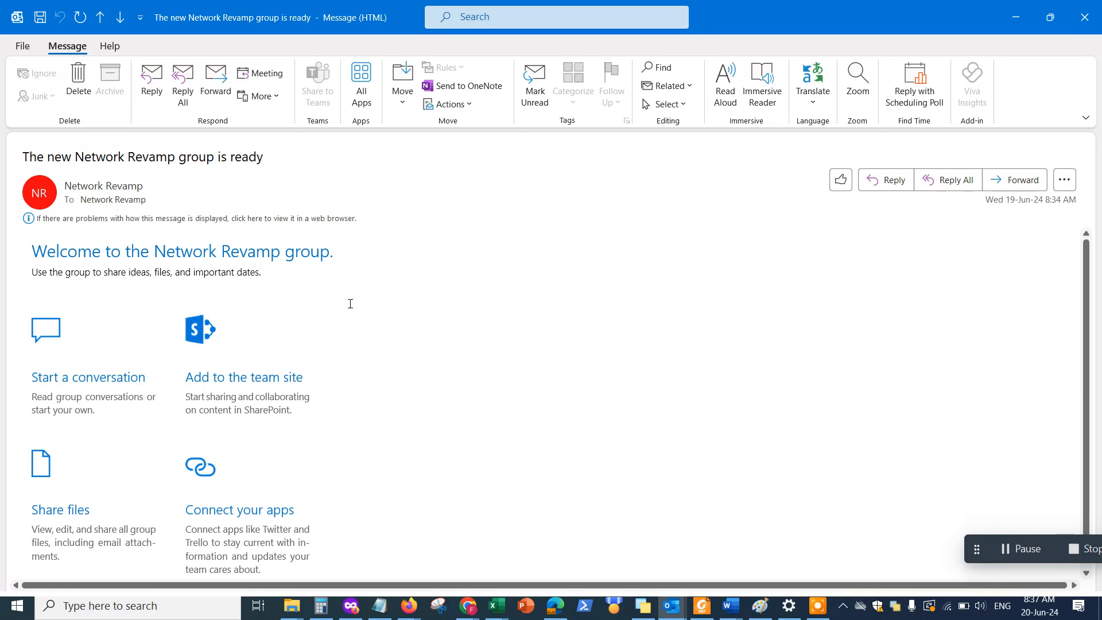
{"action": "scroll", "coordinate": [588, 402], "scroll_direction": "down", "scroll_amount": 1}
{"action": "scroll", "coordinate": [587, 401], "scroll_direction": "up", "scroll_amount": 1}
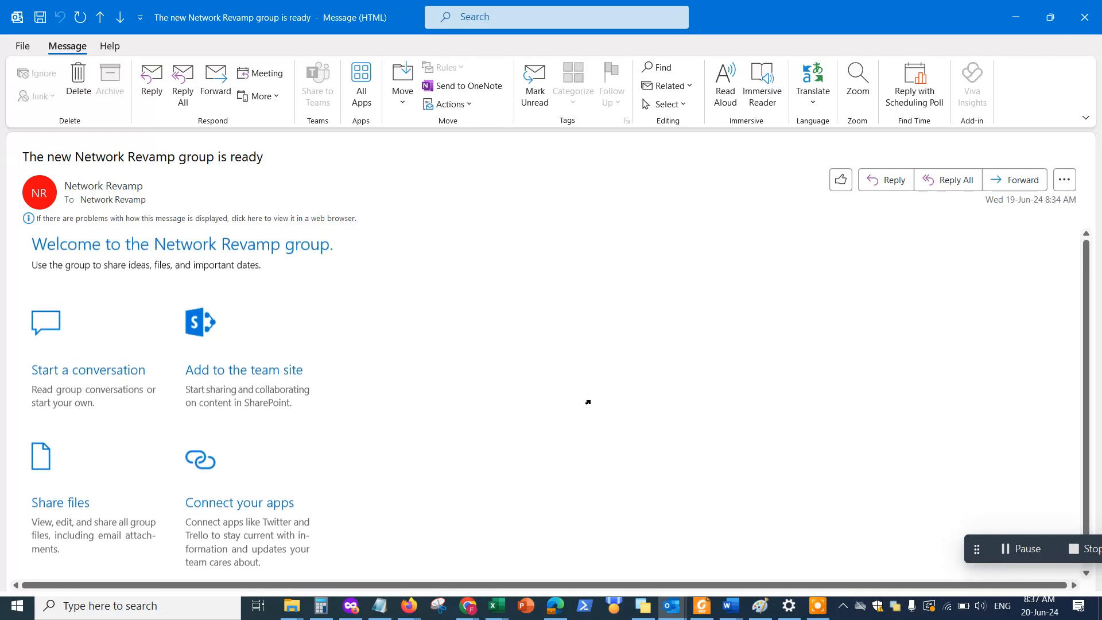
{"action": "left_click", "coordinate": [1009, 20]}
{"action": "left_click", "coordinate": [1007, 20]}
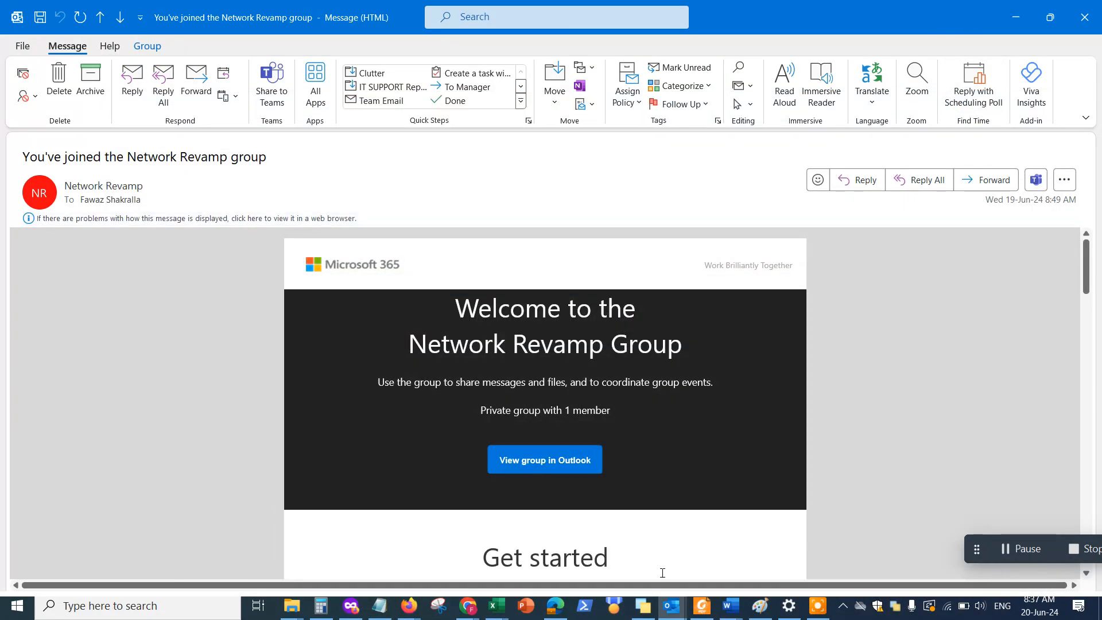
{"action": "left_click", "coordinate": [555, 605]}
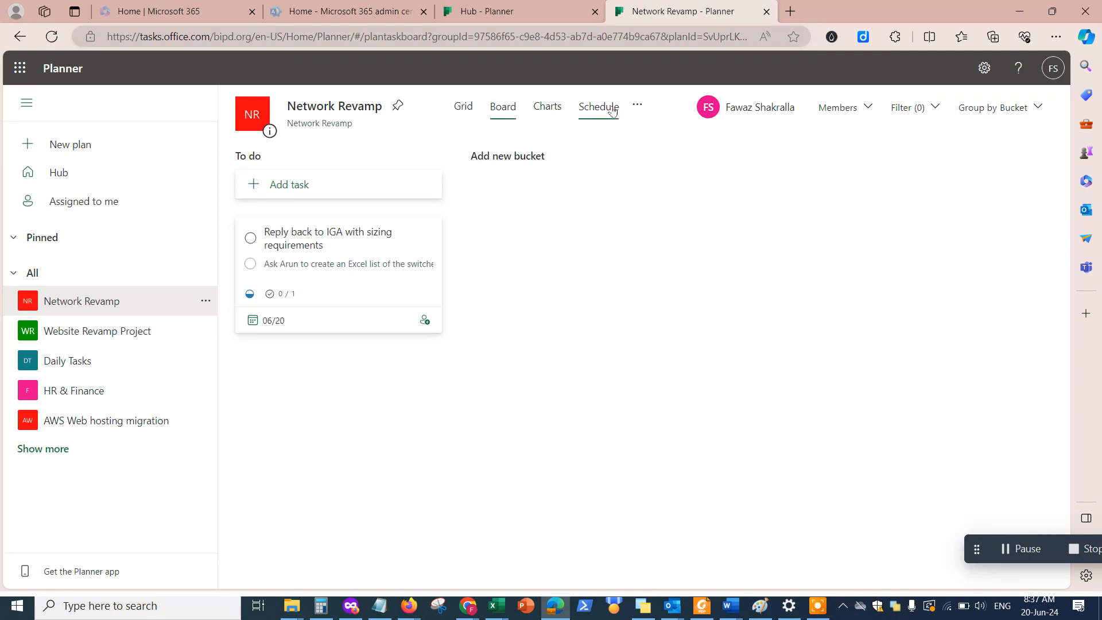
- Compare the Grid and Board views of the Network Revamp plan, and inspect the task's title in the grid
{"action": "left_click", "coordinate": [462, 106]}
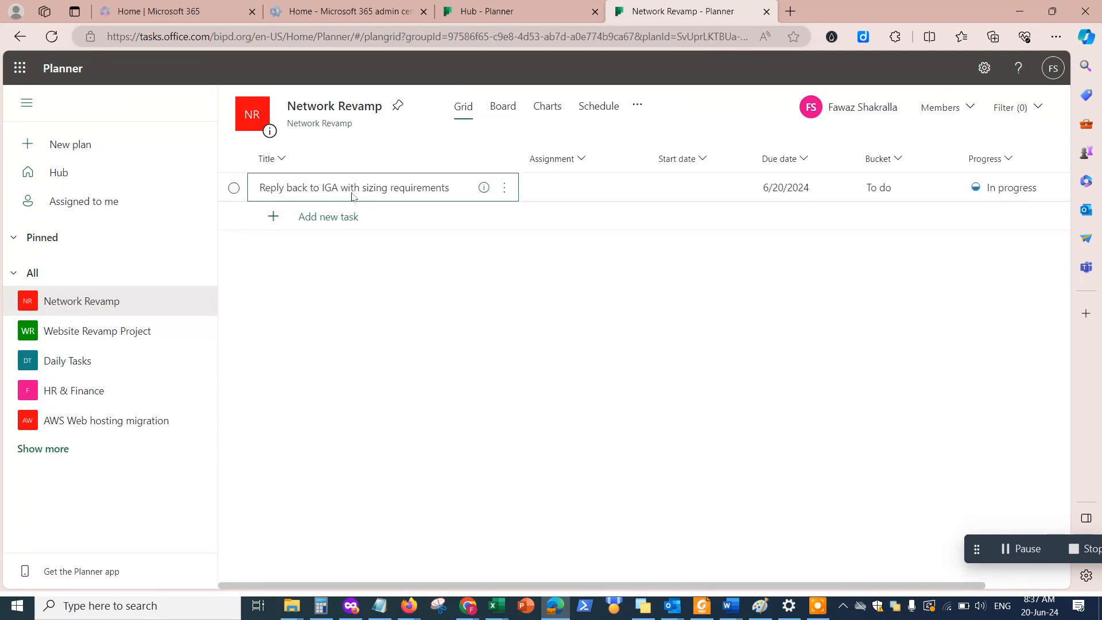
{"action": "left_click", "coordinate": [499, 104]}
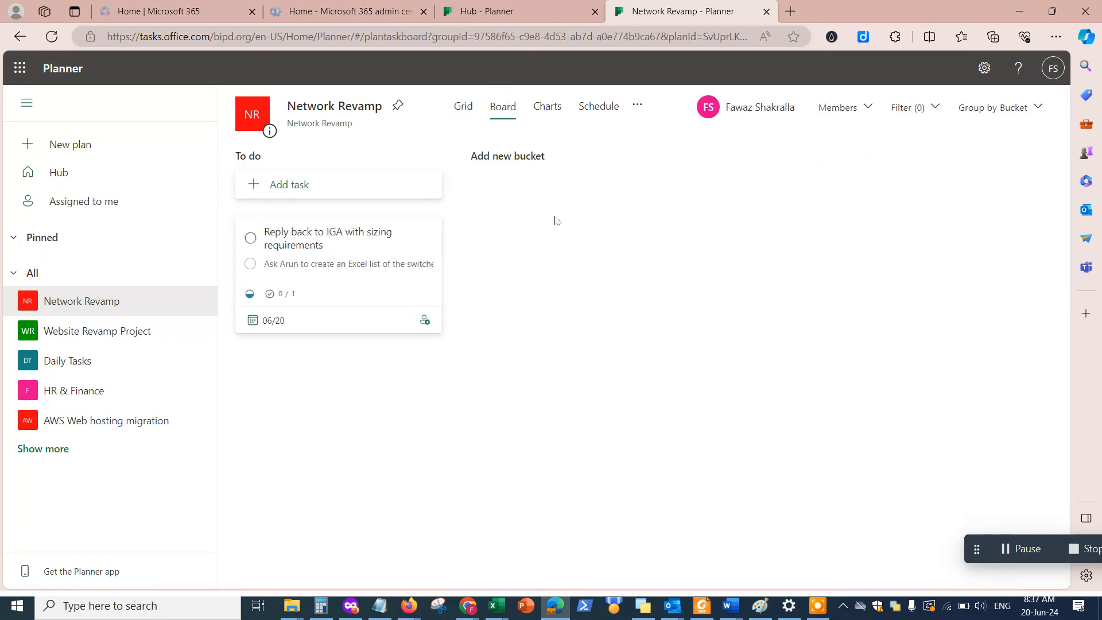
{"action": "left_click", "coordinate": [463, 106]}
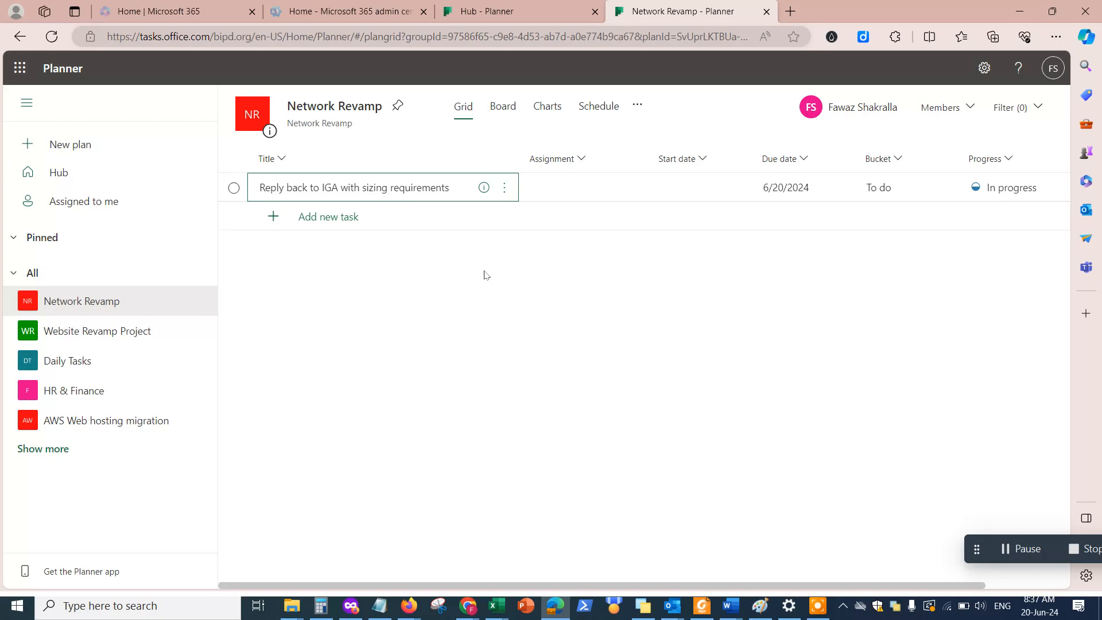
{"action": "left_click", "coordinate": [505, 188]}
{"action": "double_click", "coordinate": [441, 187]}
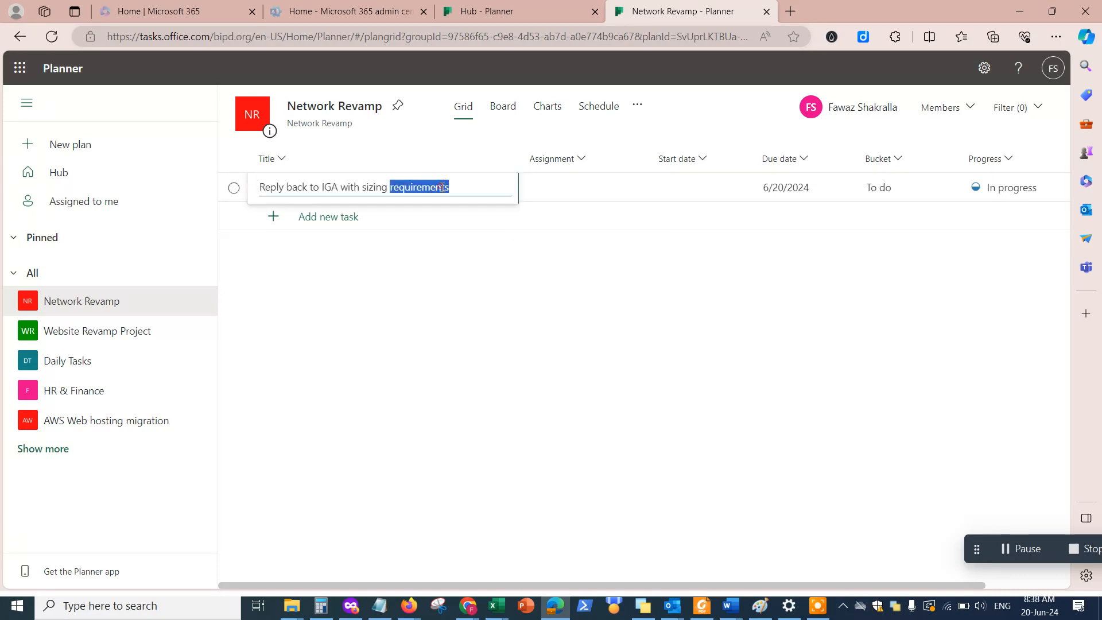
{"action": "left_click", "coordinate": [312, 184]}
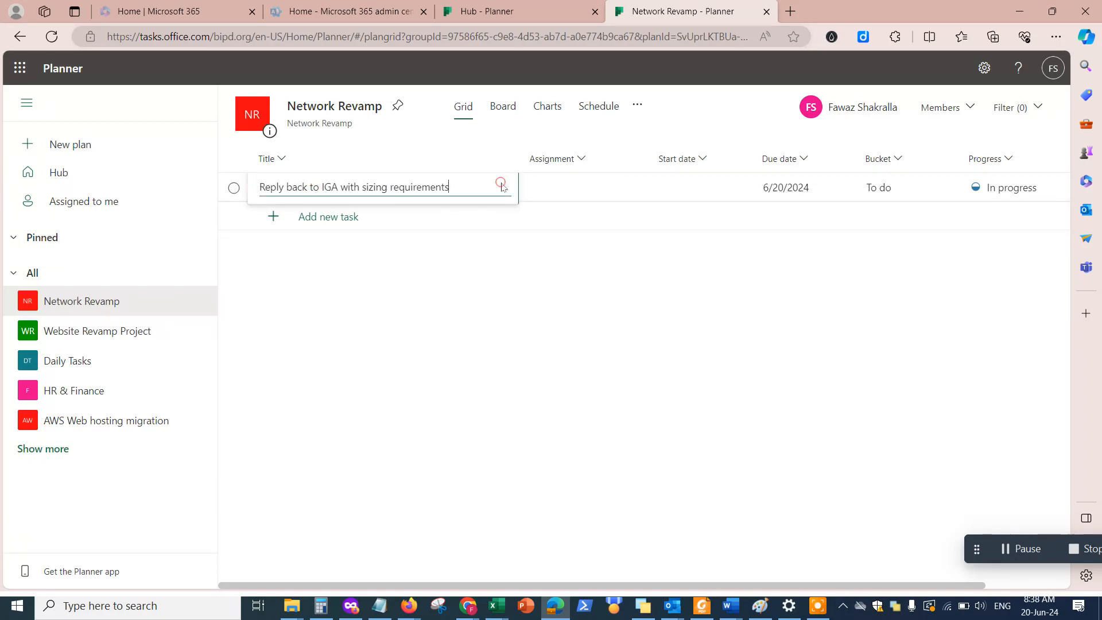
- Review the "Reply back to IGA with sizing requirements" task from the board, including assignment, notes and suggested attachments, and close its details
{"action": "left_click", "coordinate": [503, 107]}
{"action": "left_click", "coordinate": [365, 290]}
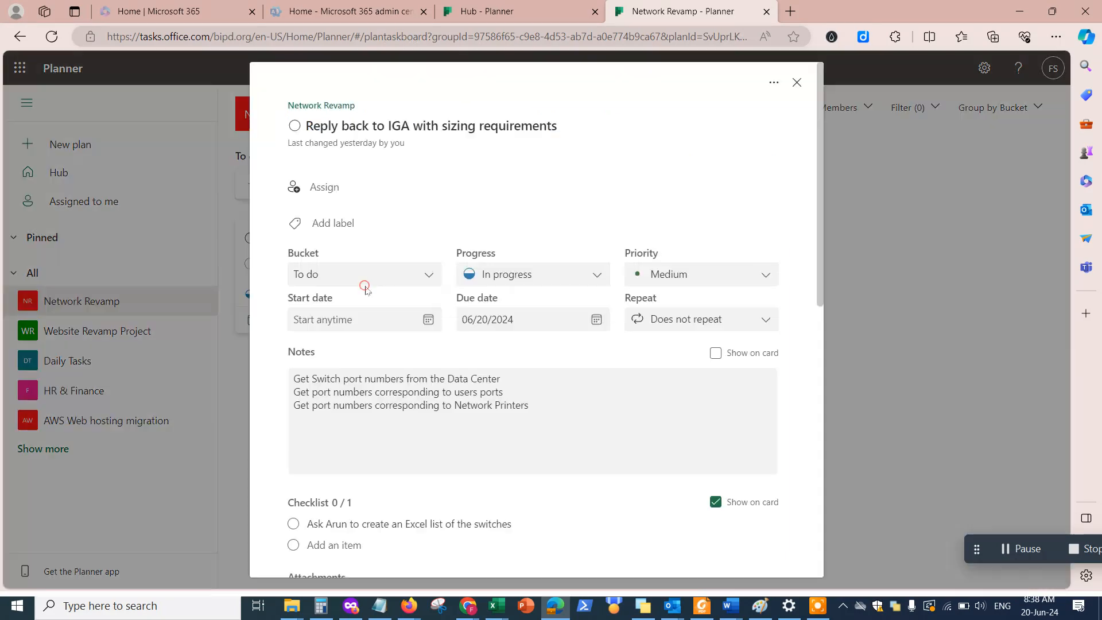
{"action": "left_click", "coordinate": [365, 288]}
{"action": "left_click", "coordinate": [605, 192]}
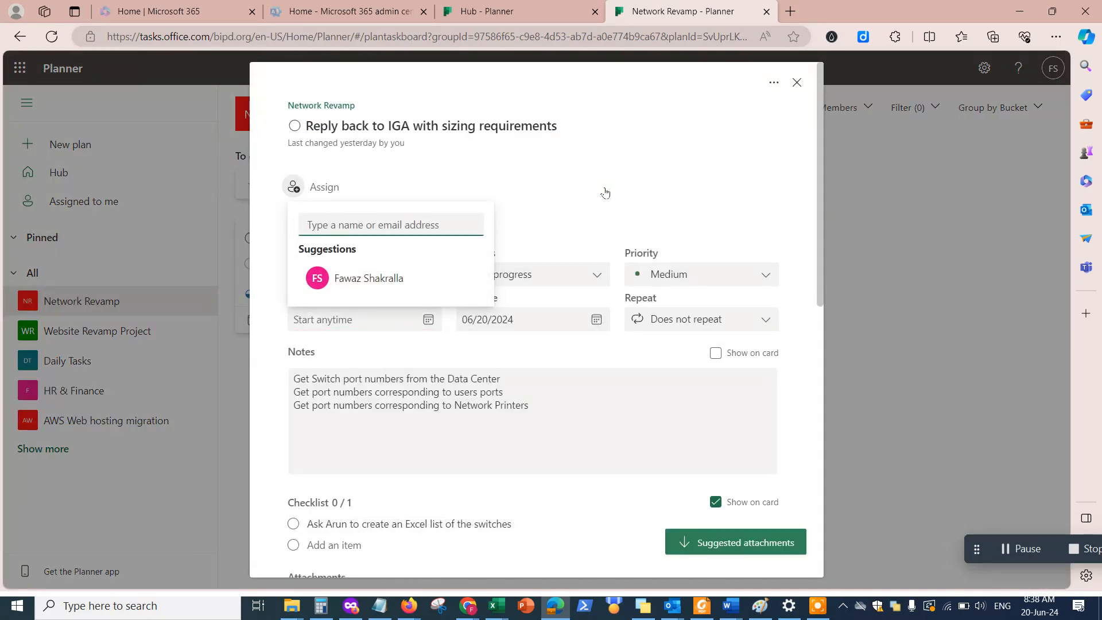
{"action": "left_click", "coordinate": [255, 275]}
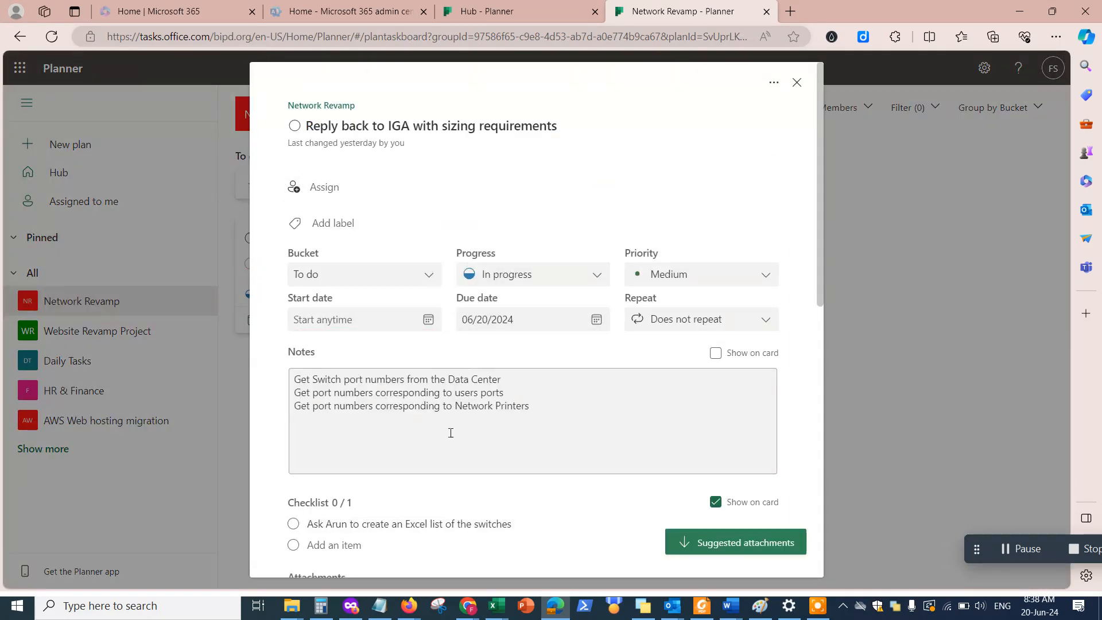
{"action": "scroll", "coordinate": [565, 412], "scroll_direction": "down", "scroll_amount": 5}
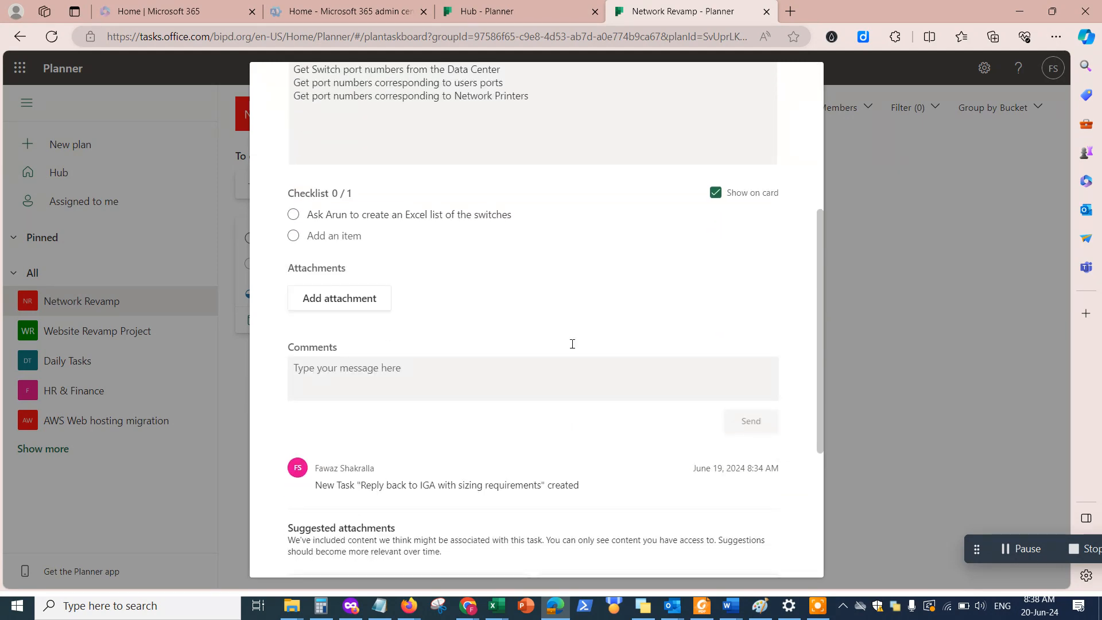
{"action": "scroll", "coordinate": [662, 284], "scroll_direction": "down", "scroll_amount": 4}
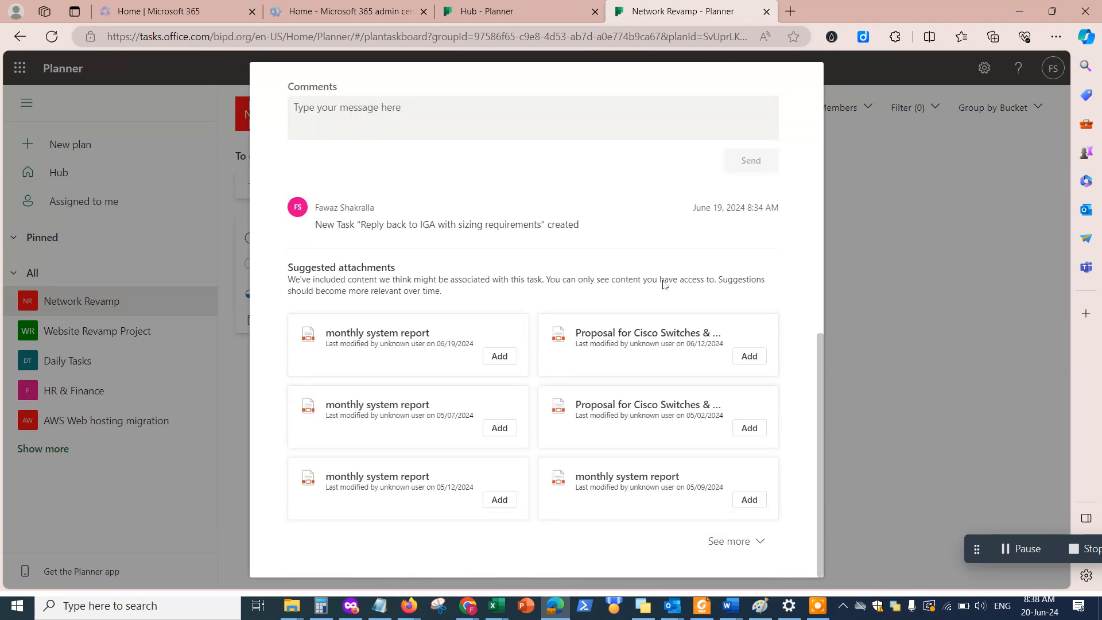
{"action": "scroll", "coordinate": [663, 284], "scroll_direction": "up", "scroll_amount": 10}
{"action": "left_click", "coordinate": [797, 83]}
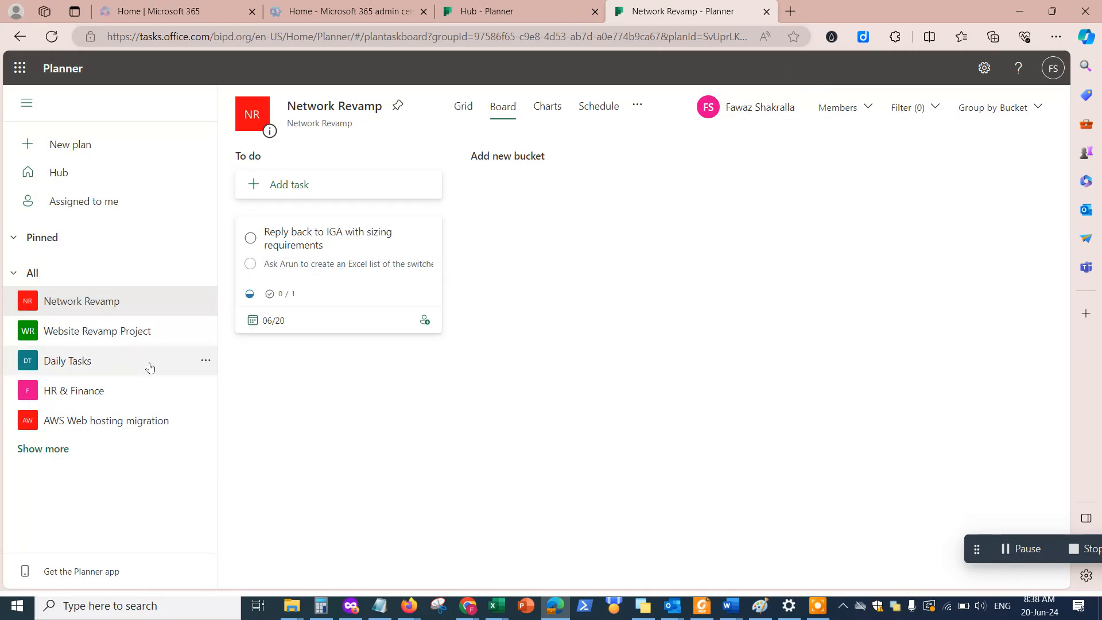
- View the board of the Website Revamp Project plan, followed by the HR & Finance plan's board
{"action": "left_click", "coordinate": [114, 331]}
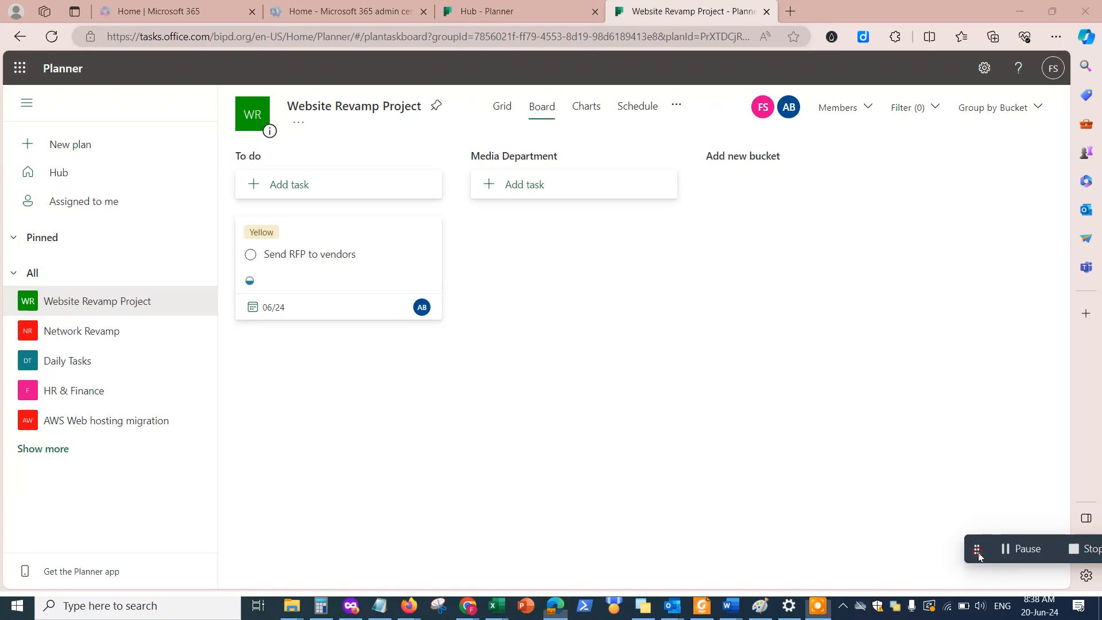
{"action": "left_click_drag", "start_coordinate": [976, 549], "coordinate": [825, 518]}
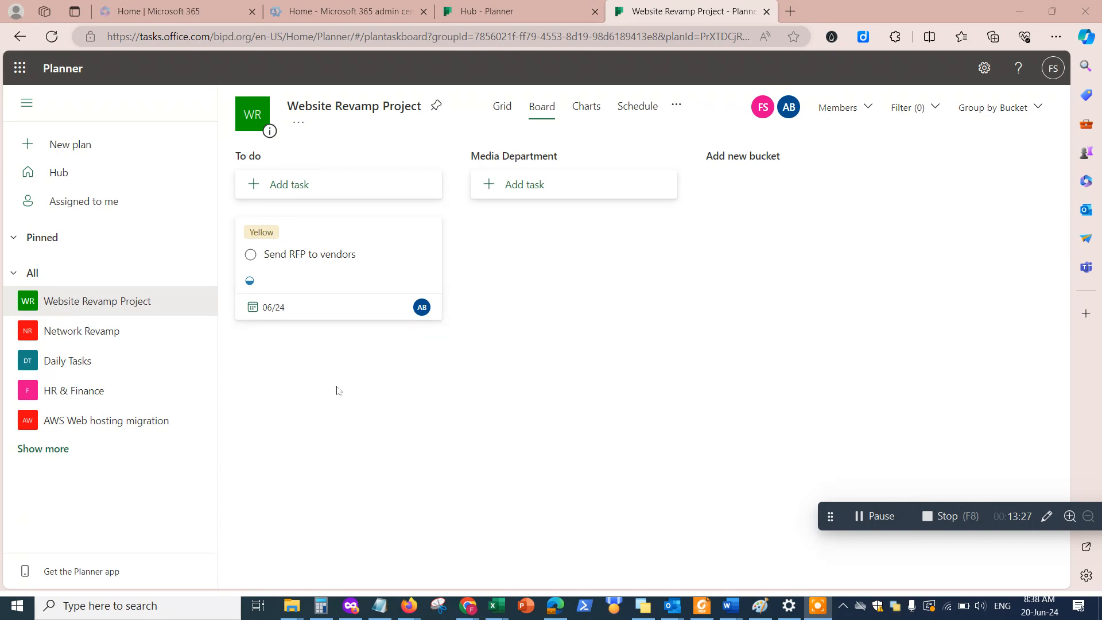
{"action": "left_click", "coordinate": [91, 391]}
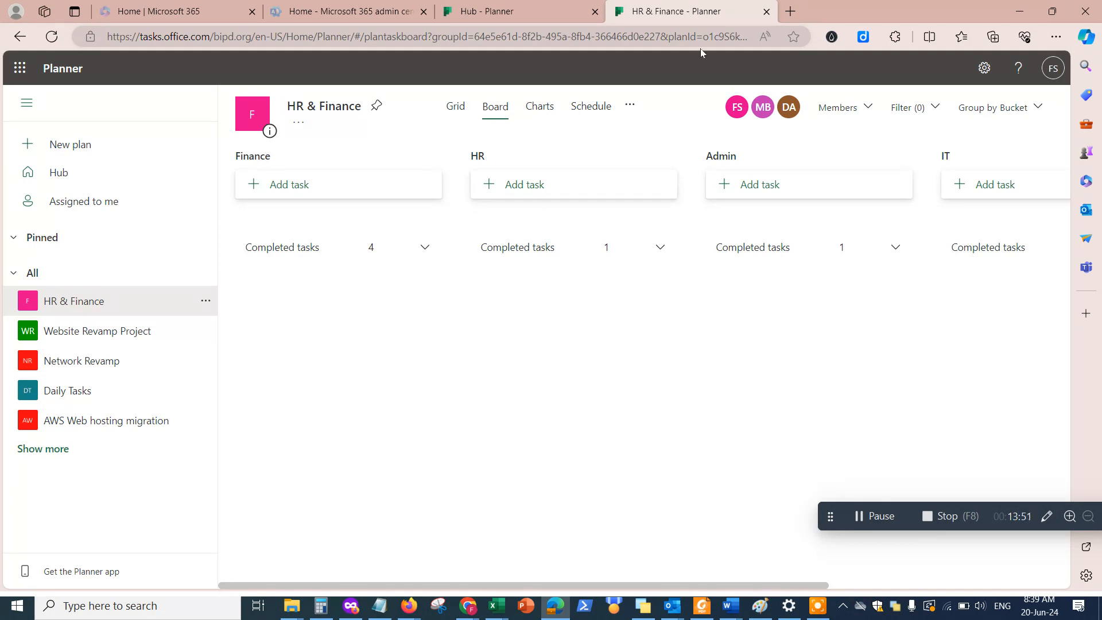
- Search the web for "apple app store" in a new browser tab
{"action": "left_click", "coordinate": [791, 11]}
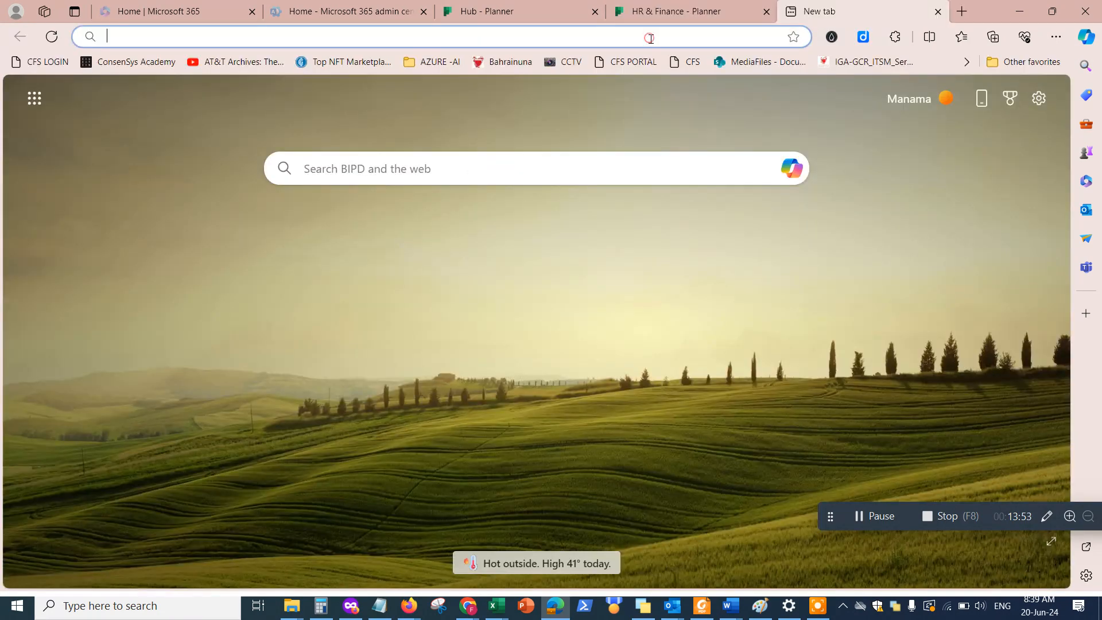
{"action": "left_click", "coordinate": [650, 38]}
{"action": "type", "text": "ap"}
{"action": "key", "text": "BackSpace"}
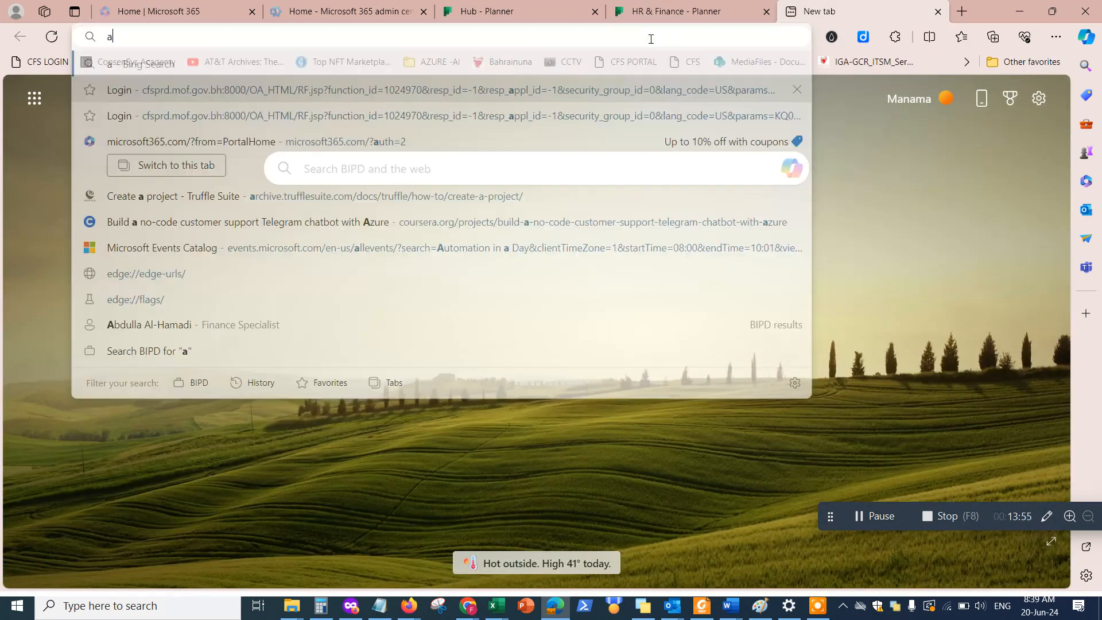
{"action": "type", "text": "pple app "}
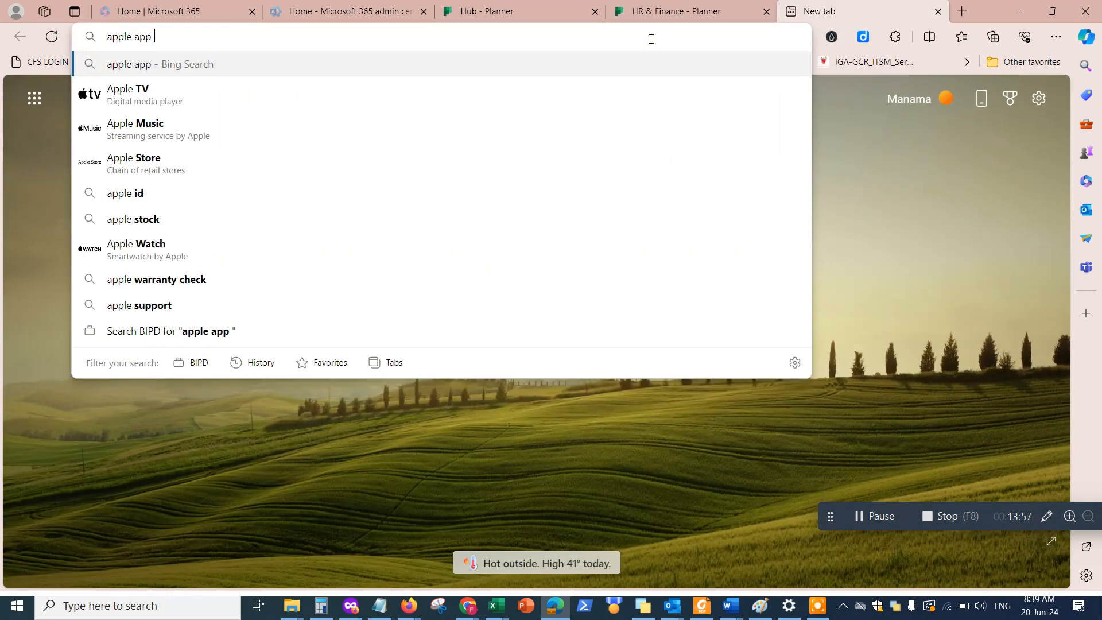
{"action": "type", "text": "store"}
{"action": "key", "text": "Return"}
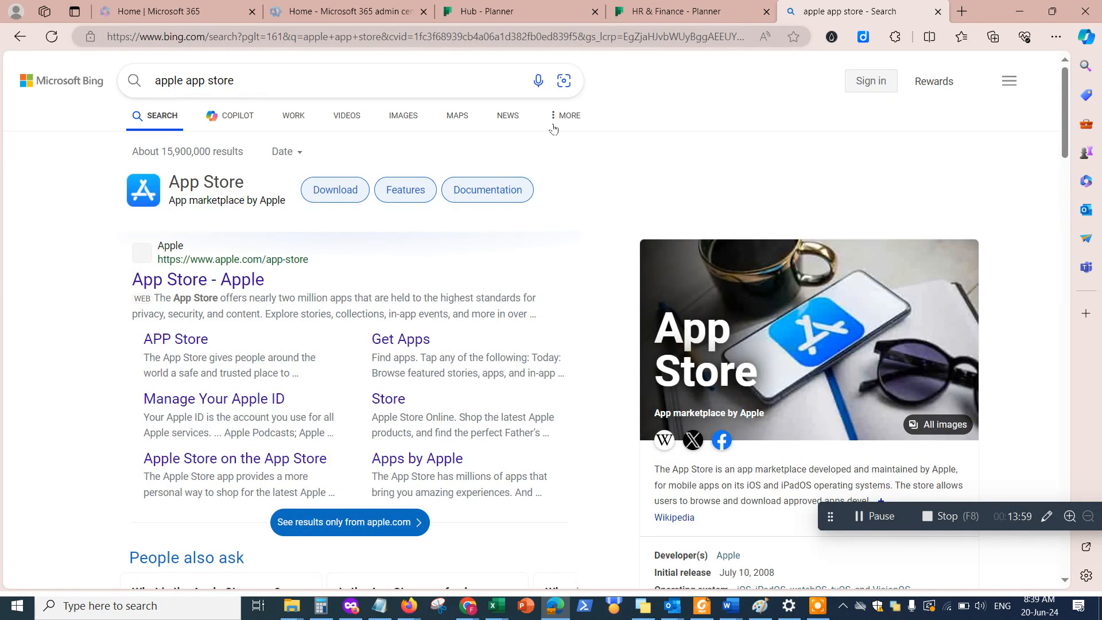
- Open Apple's App Store page for the Bahrain region and search the site for "microsoft planner"
{"action": "left_click", "coordinate": [246, 276]}
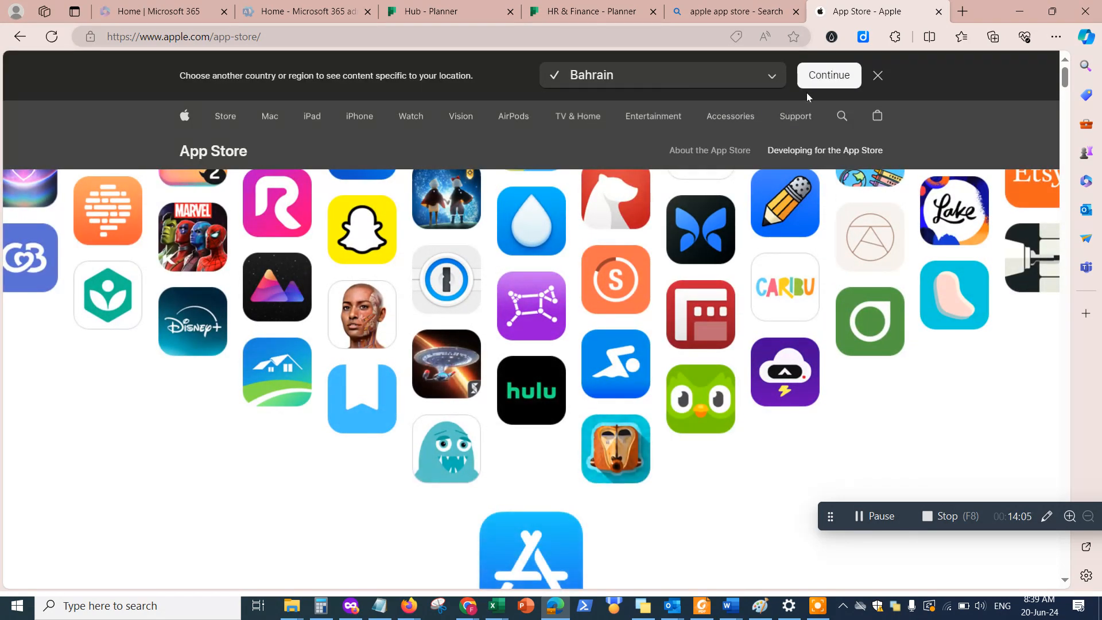
{"action": "left_click", "coordinate": [828, 76]}
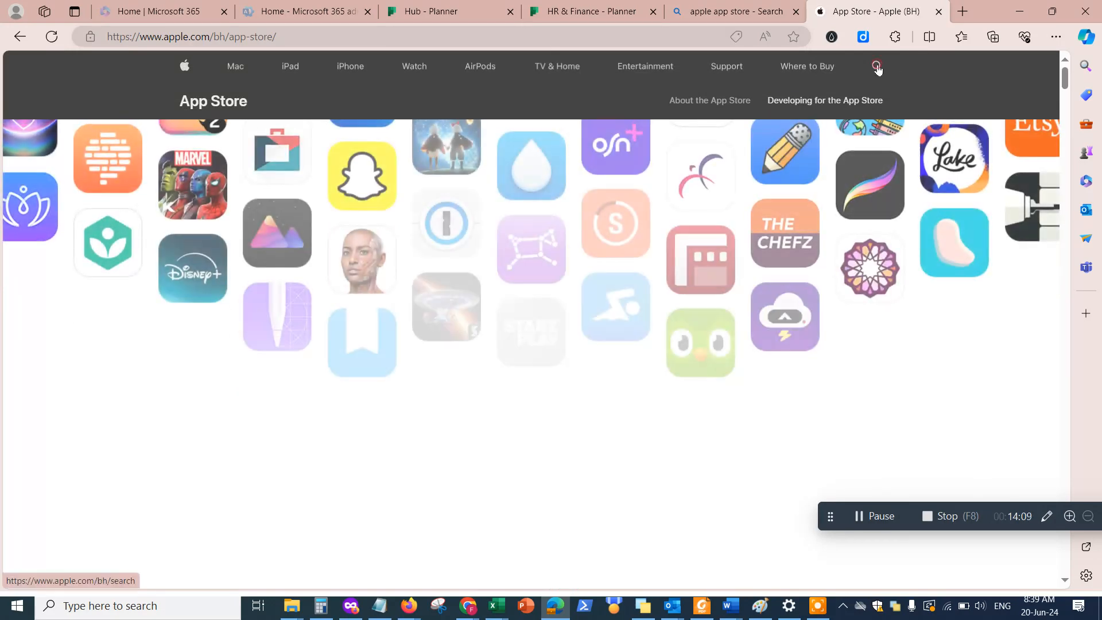
{"action": "left_click", "coordinate": [877, 68]}
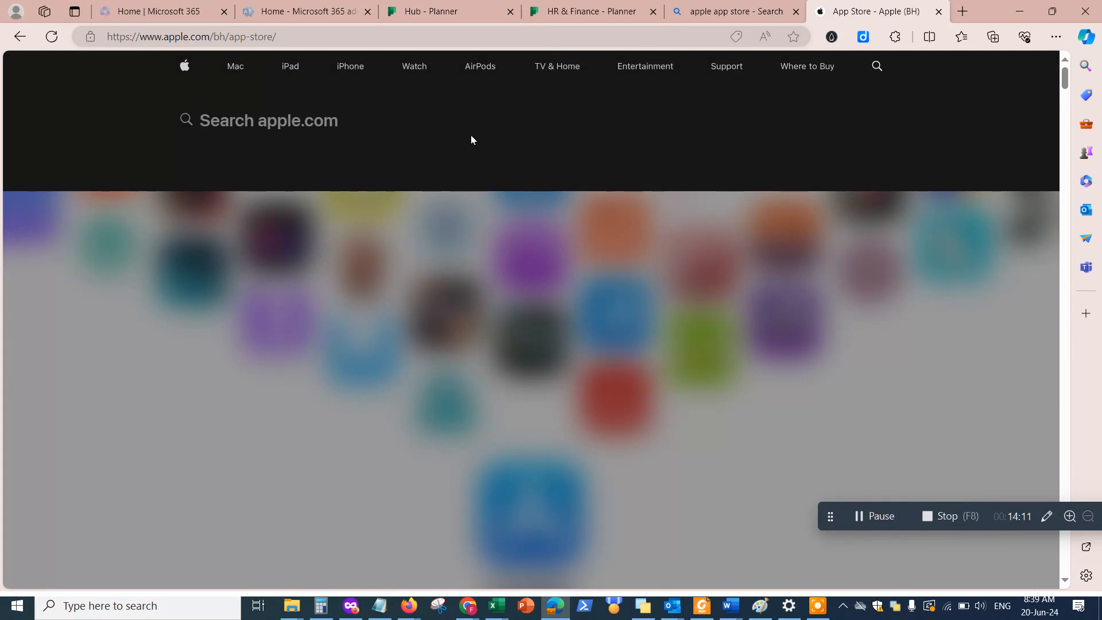
{"action": "type", "text": "microsoft"}
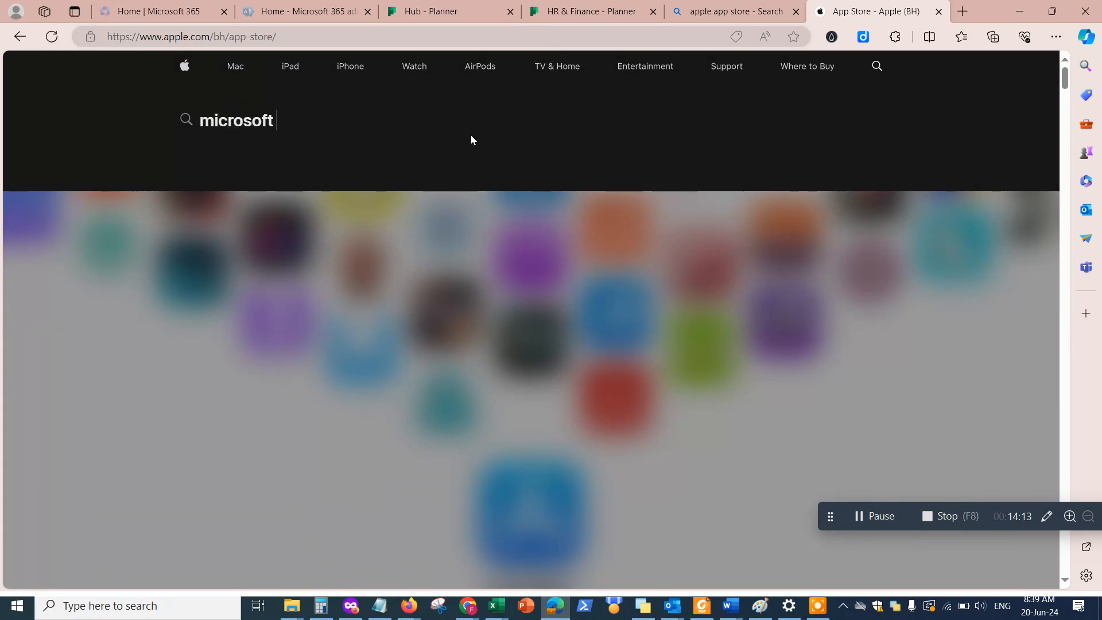
{"action": "type", "text": " planner"}
{"action": "key", "text": "Return"}
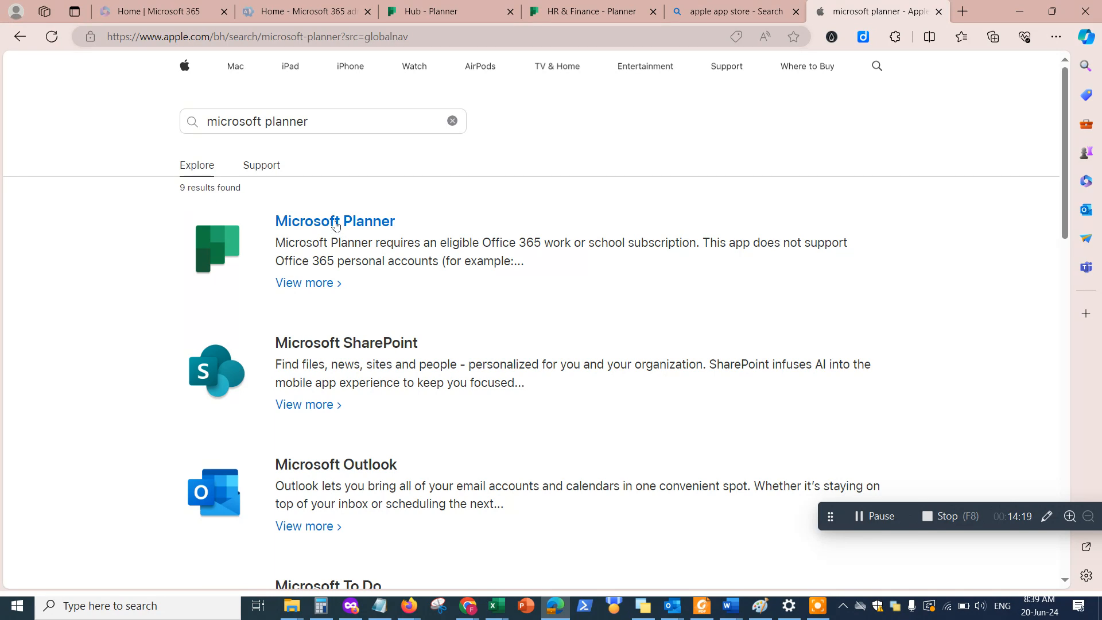
- Open the Microsoft Planner app's App Store page and look through its iPhone screenshots
{"action": "left_click", "coordinate": [340, 224]}
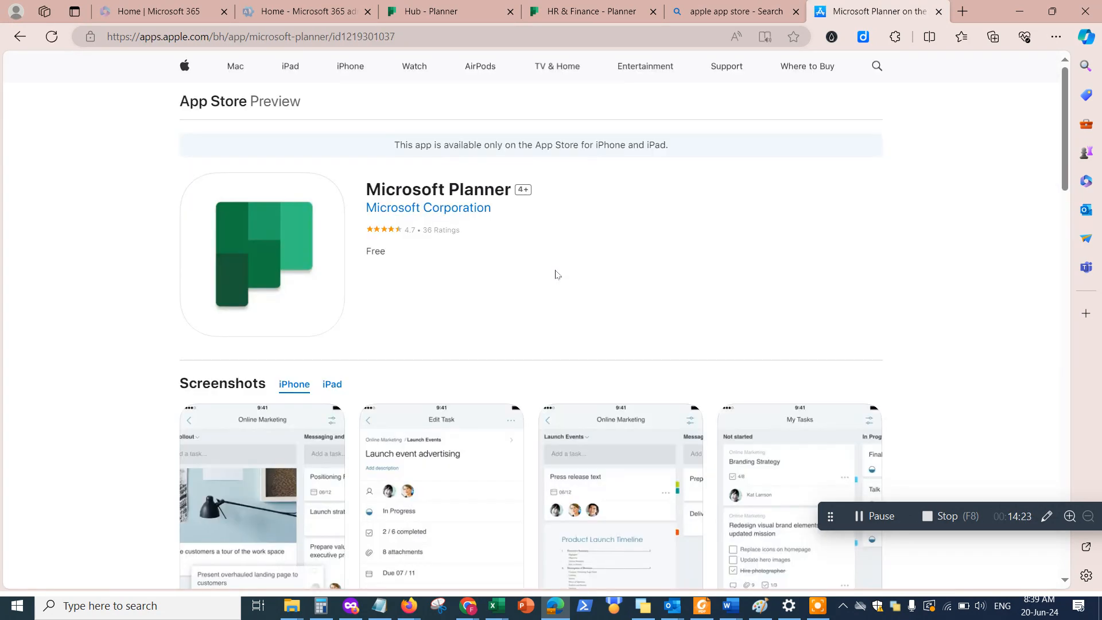
{"action": "scroll", "coordinate": [488, 346], "scroll_direction": "down", "scroll_amount": 4}
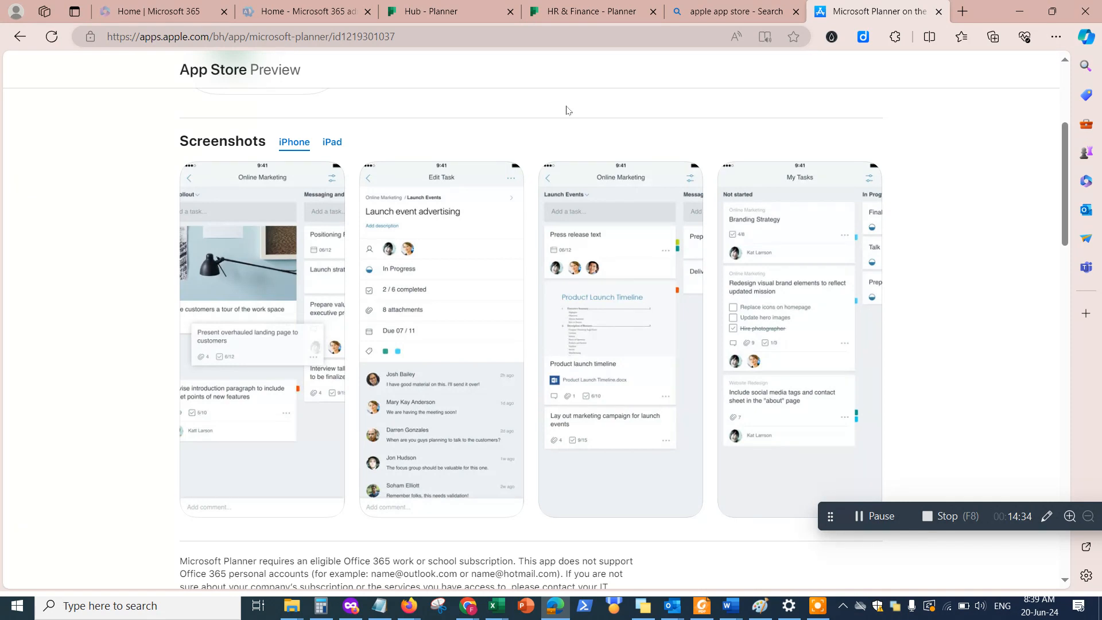
{"action": "mouse_move", "coordinate": [570, 17]}
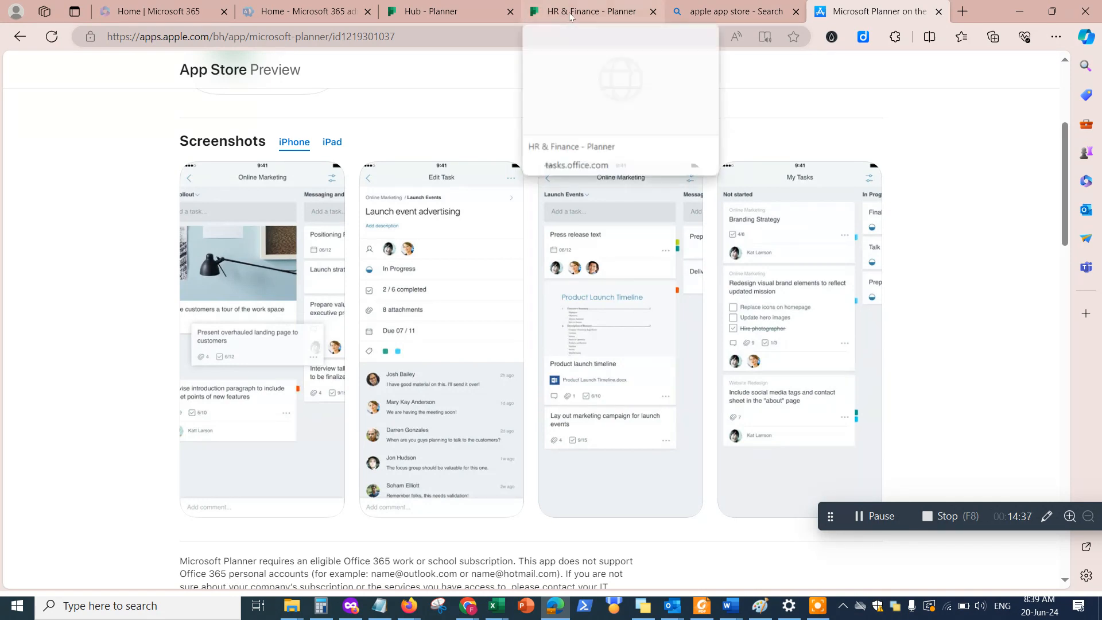